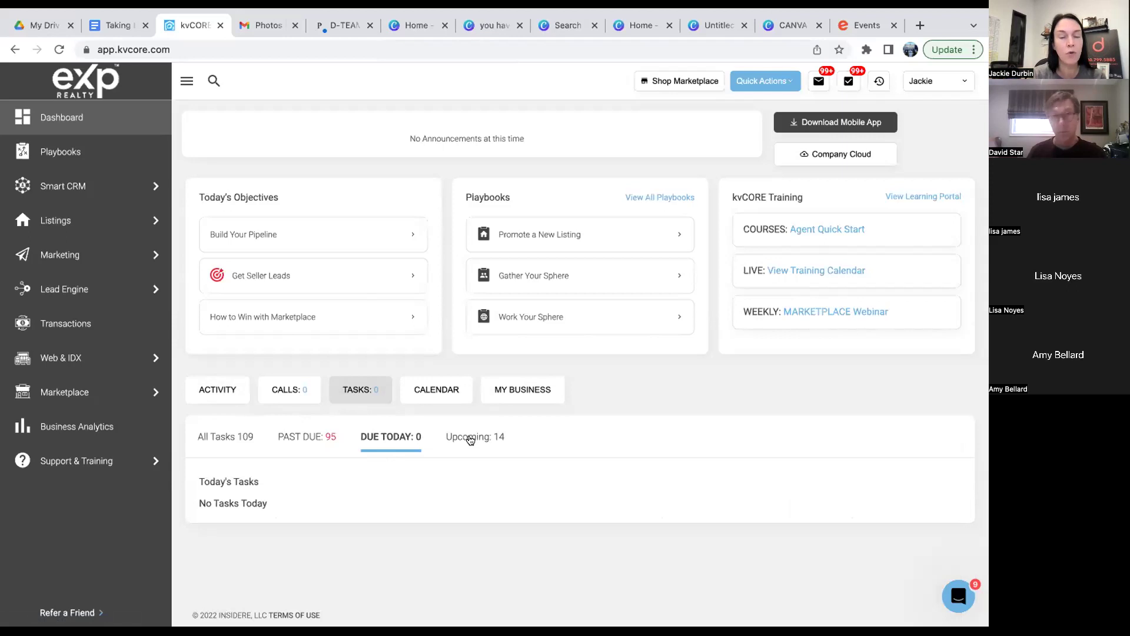
List the upcoming tasks on the dashboard and bring up the snooze options for the reWIRE Call task.
{"action": "left_click", "coordinate": [470, 438]}
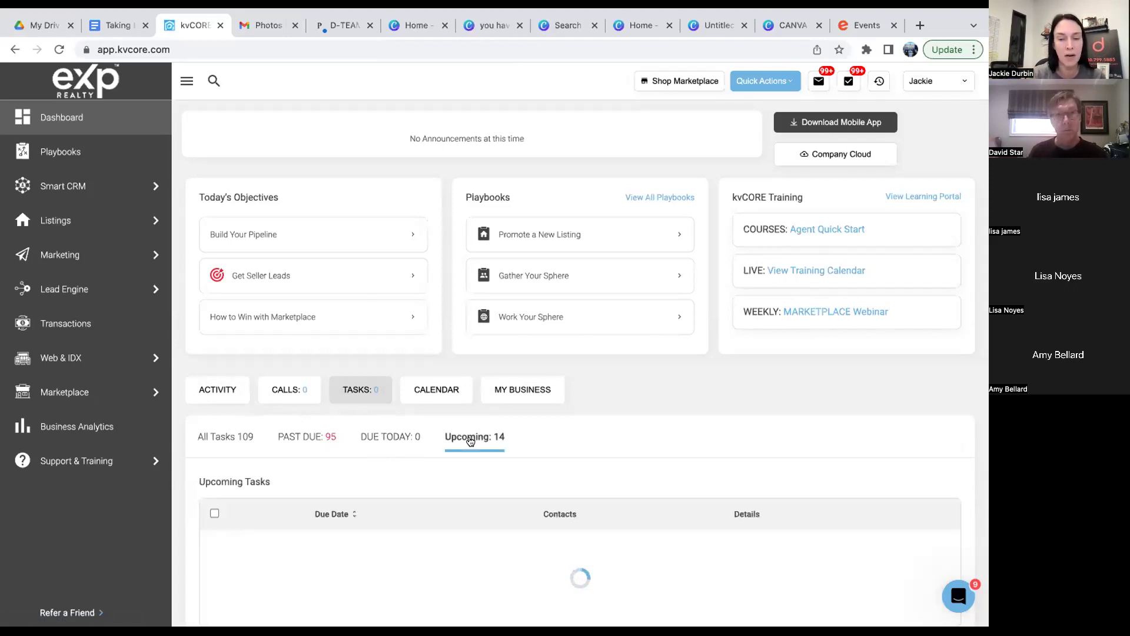
{"action": "scroll", "coordinate": [471, 441], "scroll_direction": "down", "scroll_amount": 2}
{"action": "scroll", "coordinate": [468, 441], "scroll_direction": "down", "scroll_amount": 3}
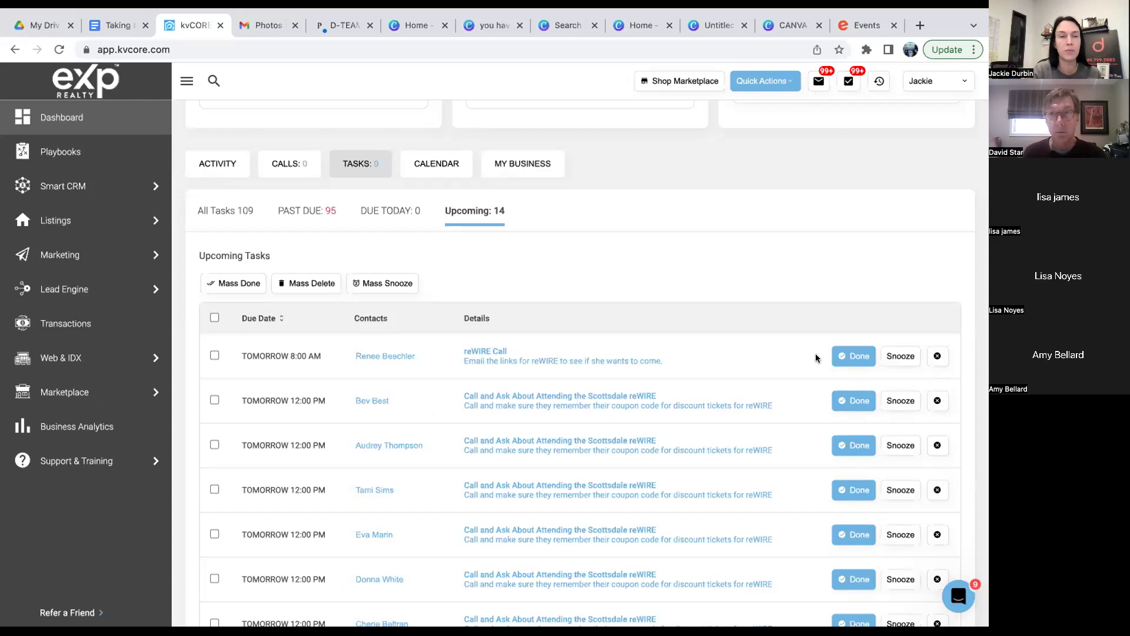
{"action": "left_click", "coordinate": [855, 359]}
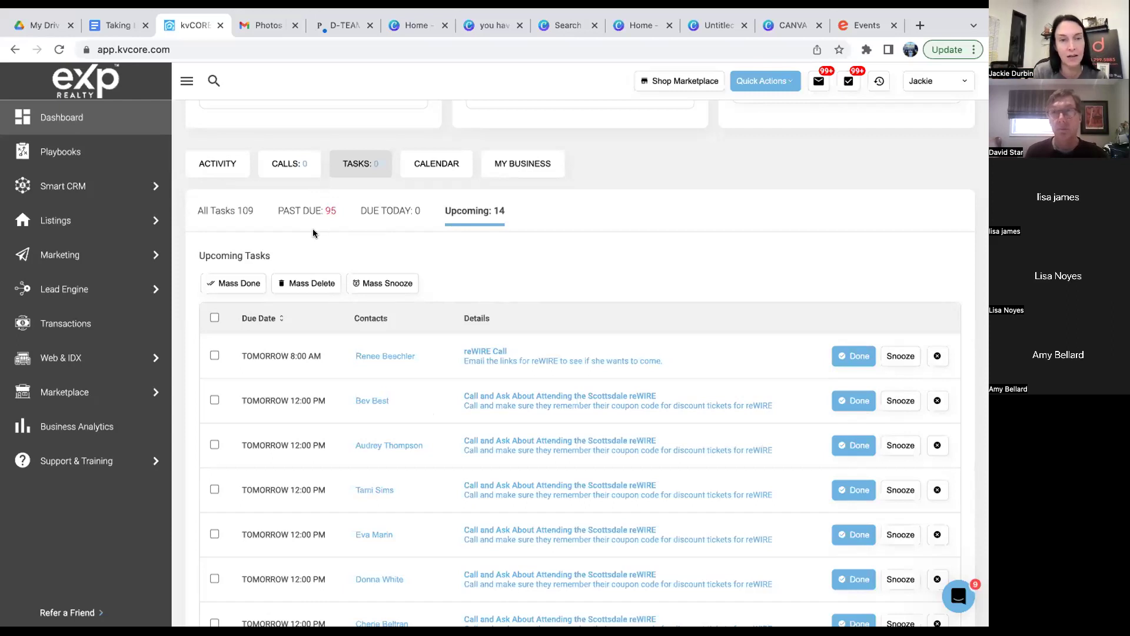
{"action": "left_click", "coordinate": [894, 356]}
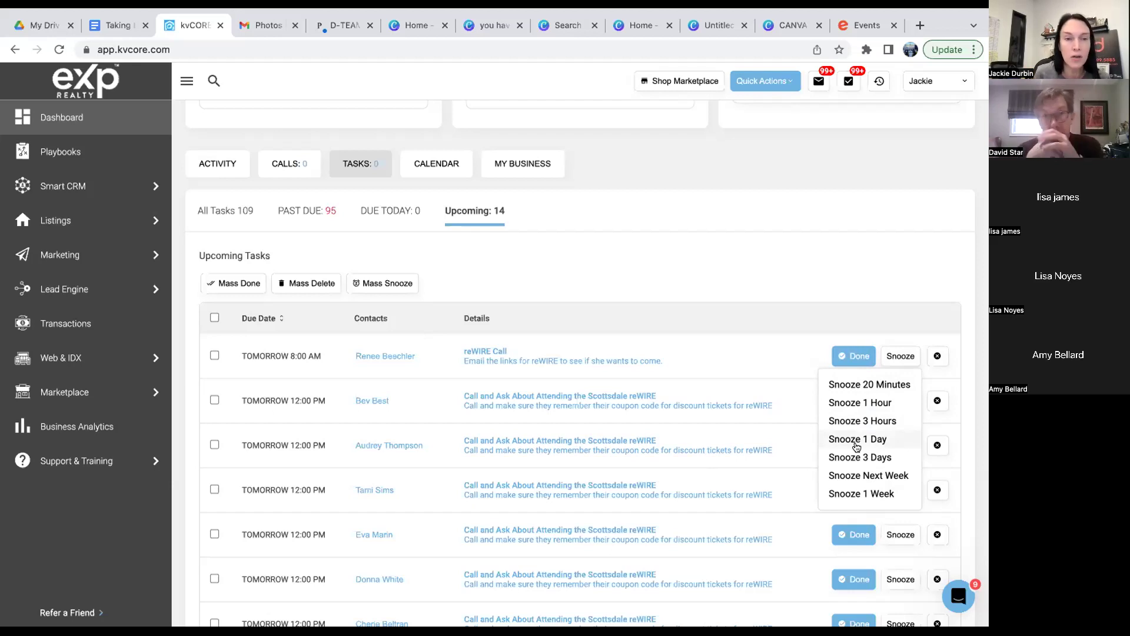
View the dashboard's Google calendar, and filter the activity feed by Property Views.
{"action": "left_click", "coordinate": [439, 166]}
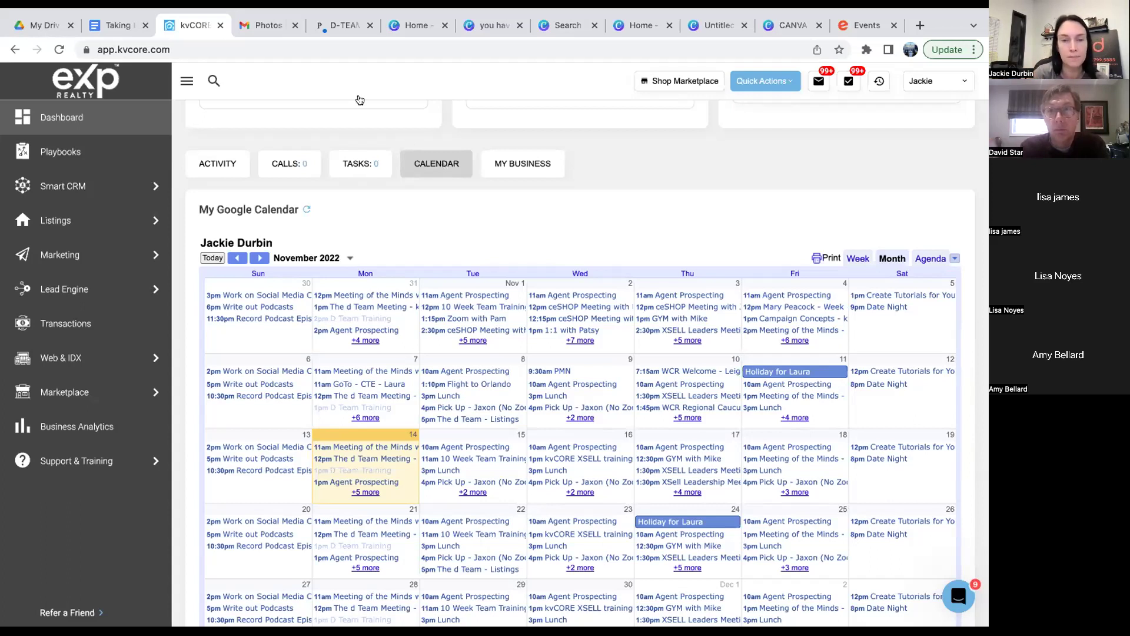
{"action": "left_click", "coordinate": [212, 169]}
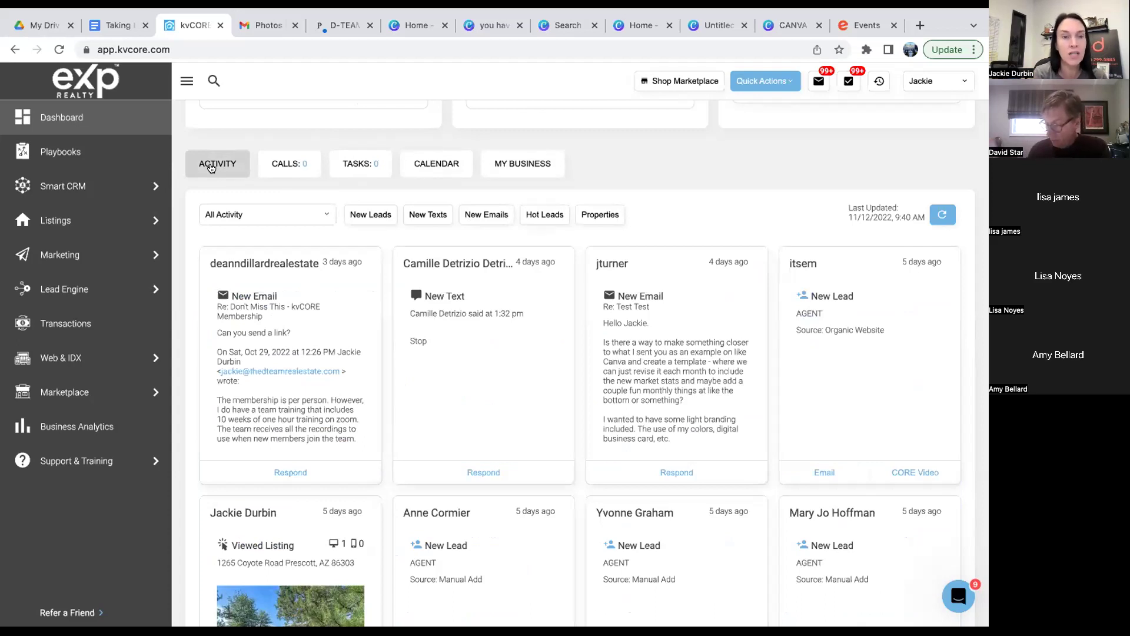
{"action": "left_click", "coordinate": [325, 215]}
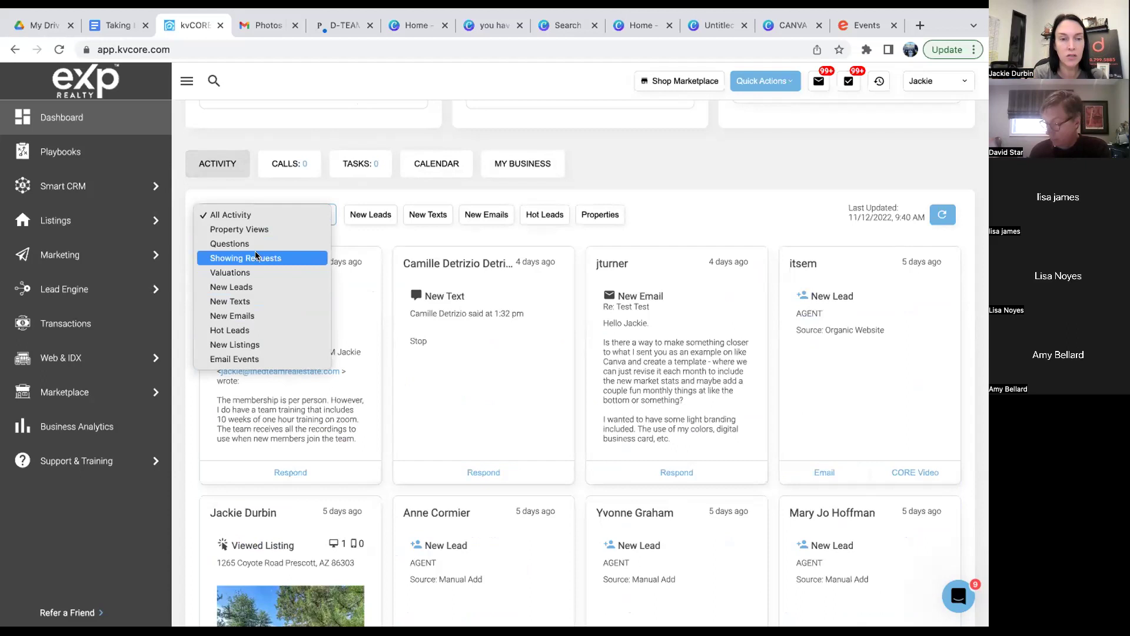
{"action": "left_click", "coordinate": [266, 229]}
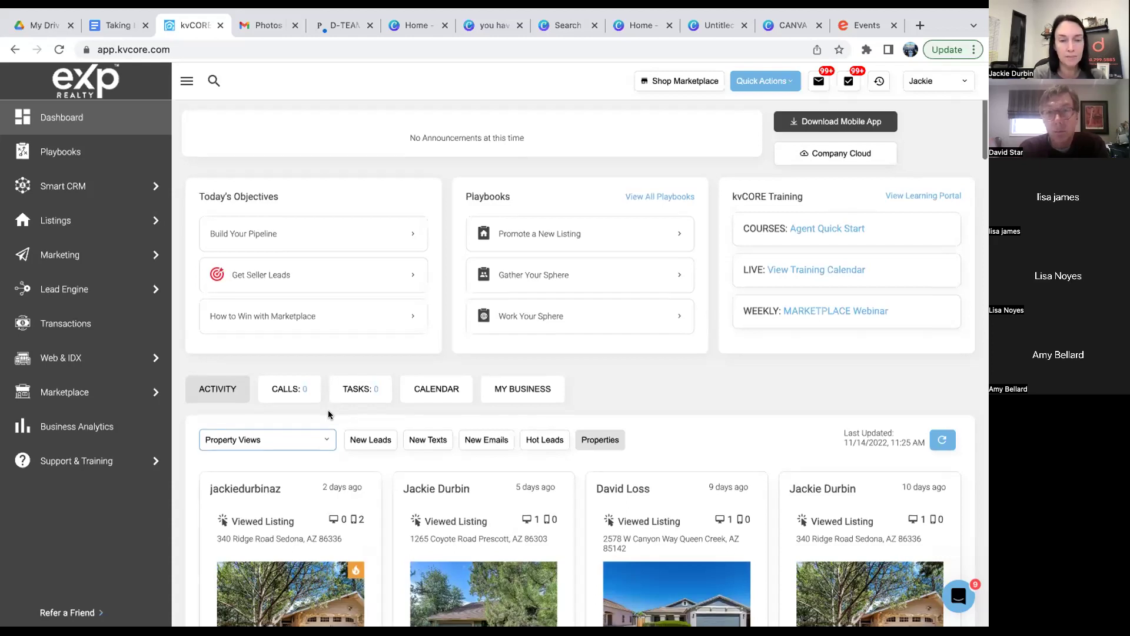
{"action": "scroll", "coordinate": [327, 410], "scroll_direction": "down", "scroll_amount": 3}
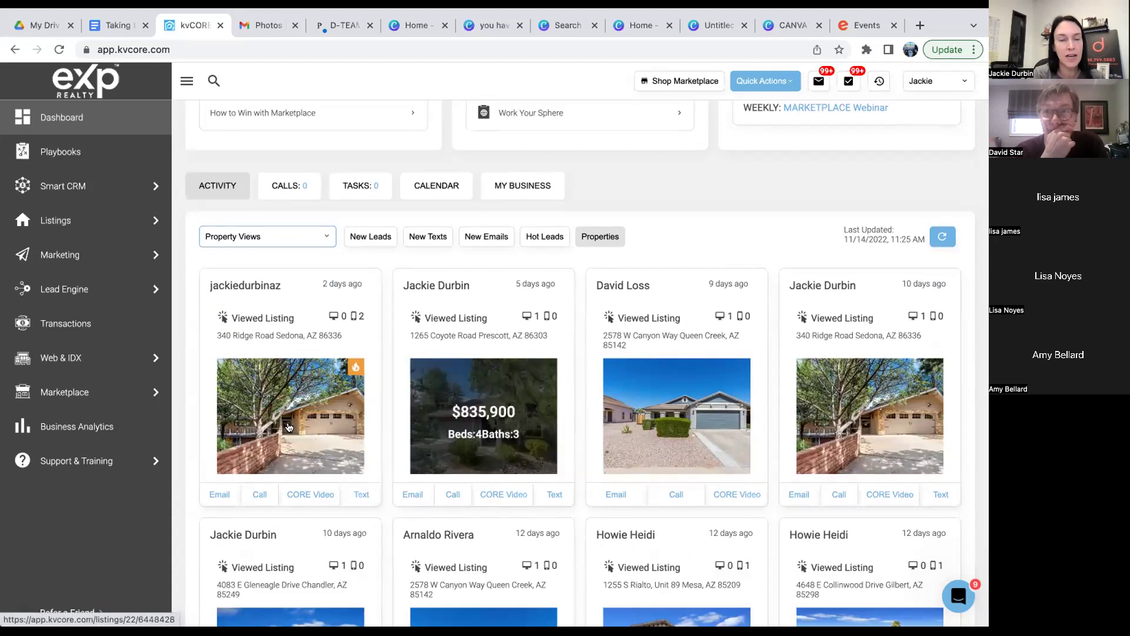
{"action": "mouse_move", "coordinate": [288, 427]}
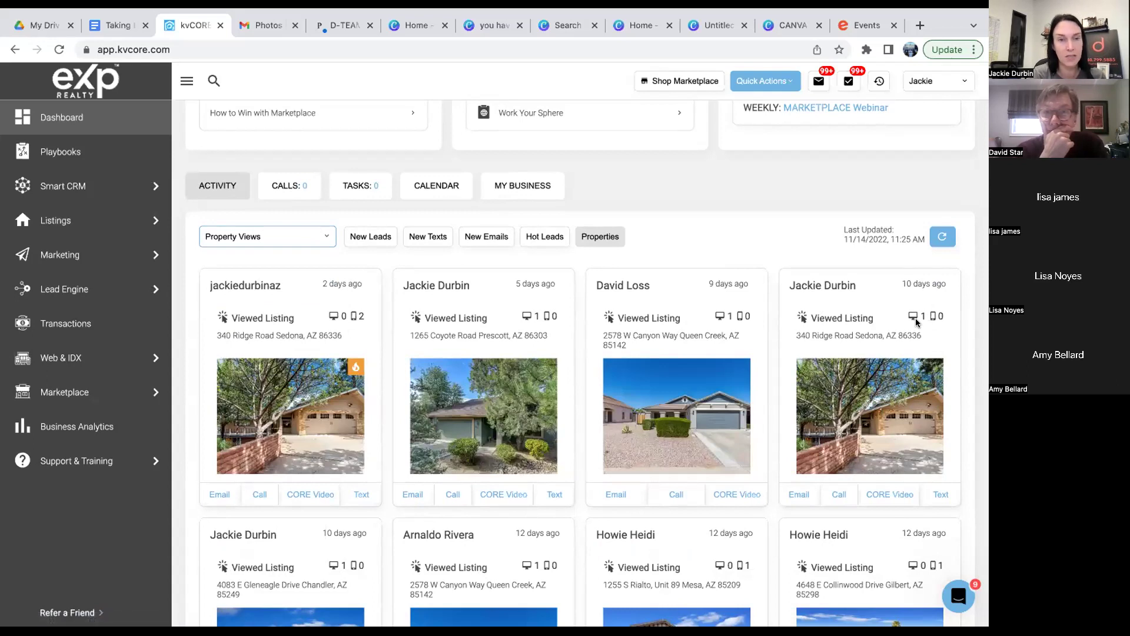
Check the activity feed for Showing Requests and set its filter back to Property Views.
{"action": "left_click", "coordinate": [321, 236]}
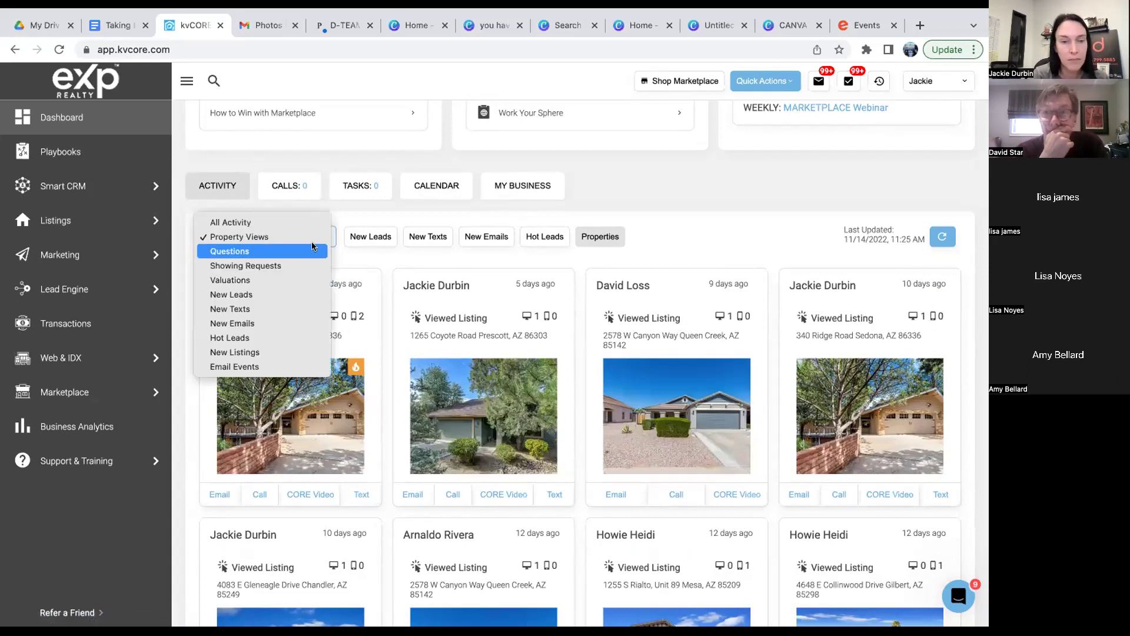
{"action": "left_click", "coordinate": [268, 264]}
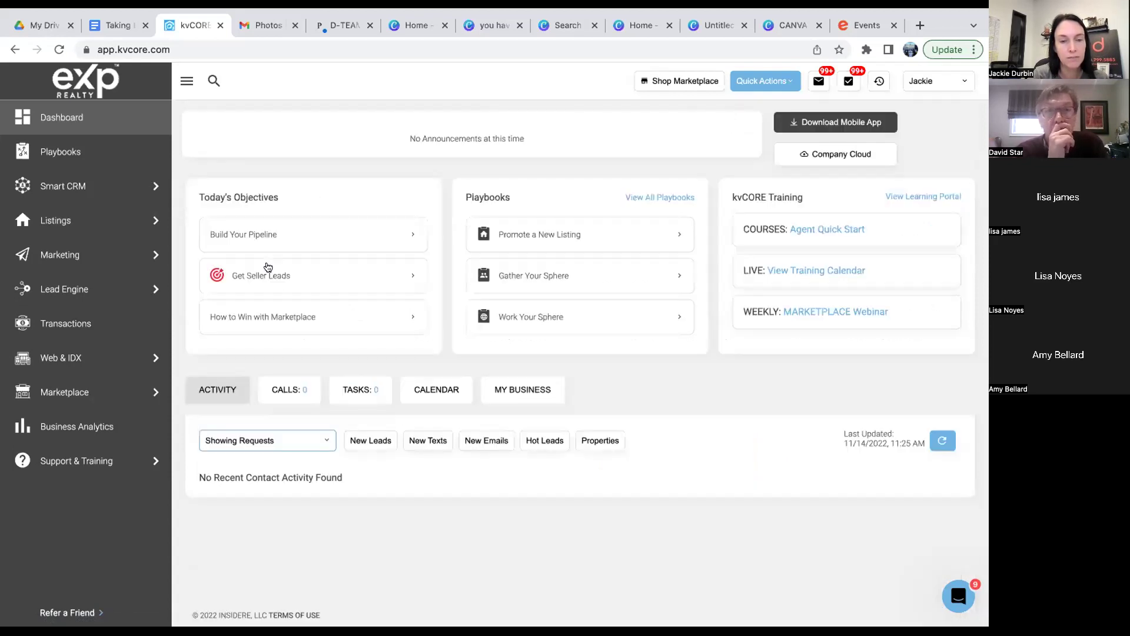
{"action": "left_click", "coordinate": [324, 443]}
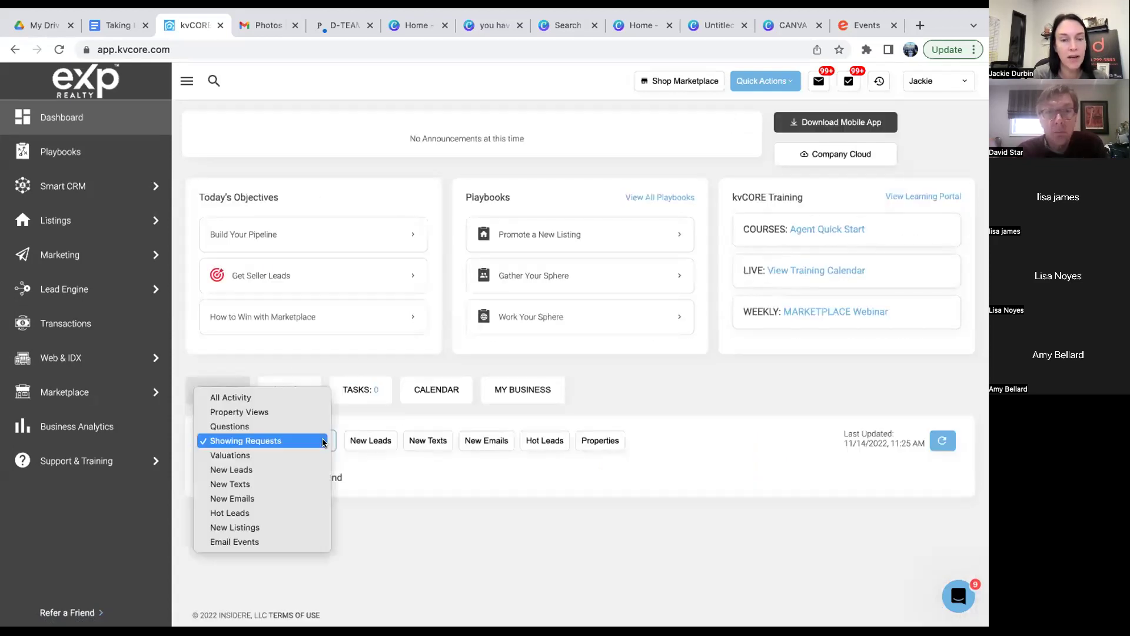
{"action": "left_click", "coordinate": [313, 413]}
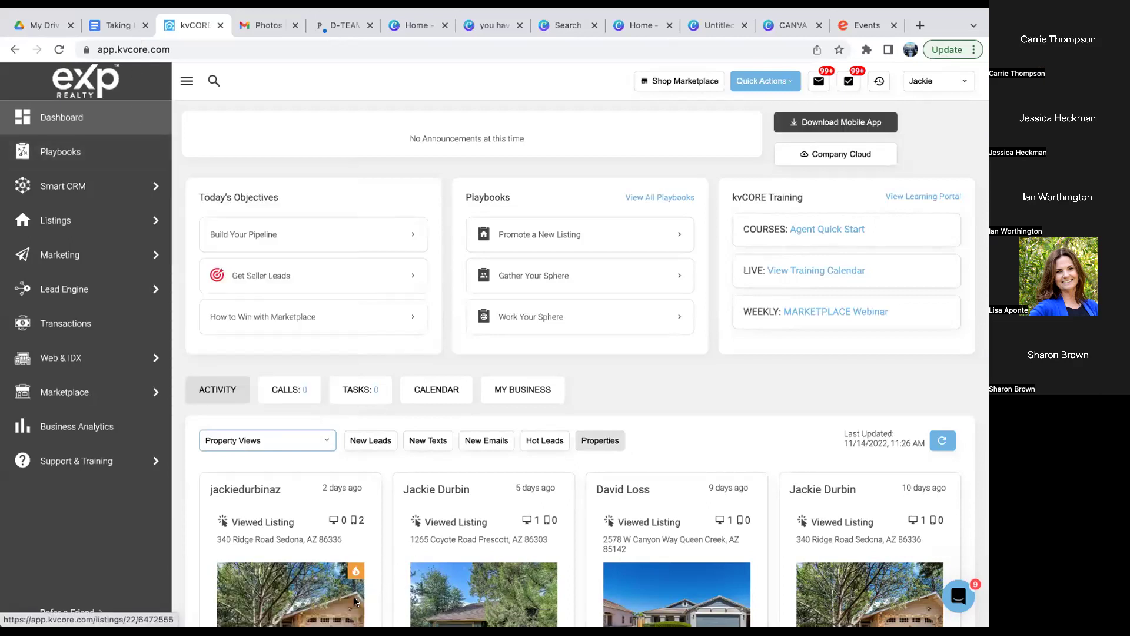
Review the listings viewed by contacts in the Property Views feed and look over the available activity filters.
{"action": "left_click", "coordinate": [421, 389]}
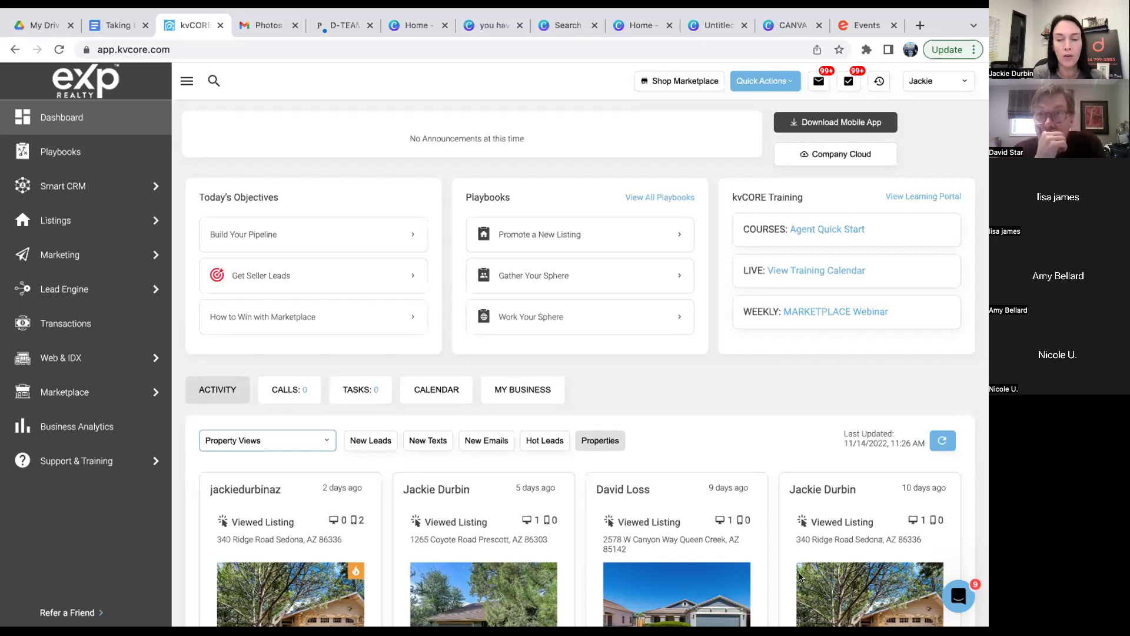
{"action": "left_click", "coordinate": [784, 399]}
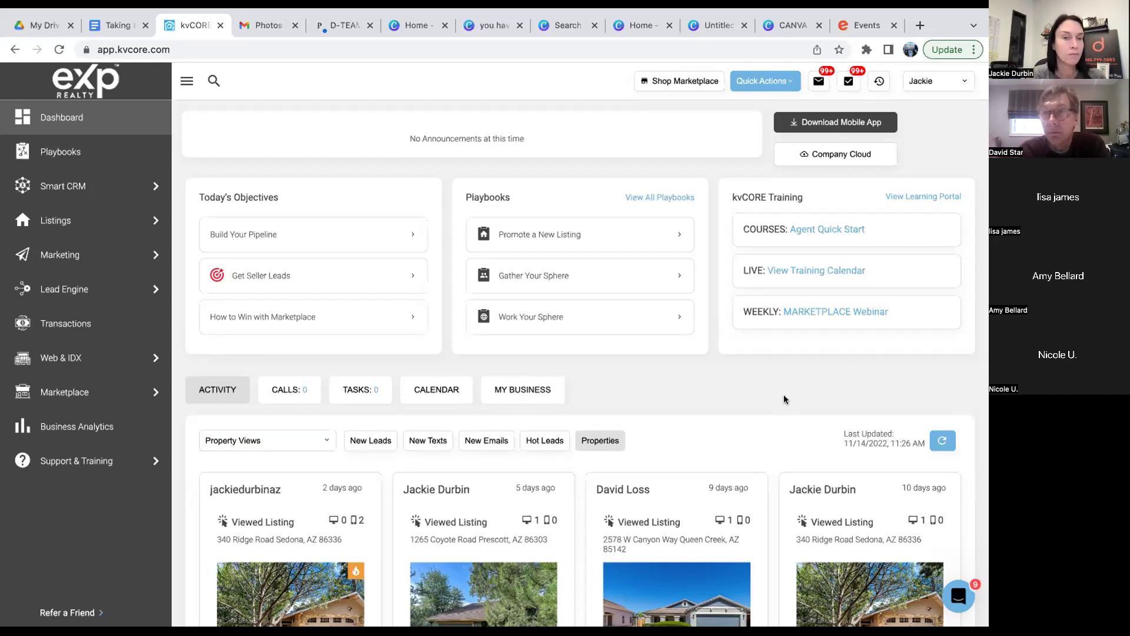
{"action": "scroll", "coordinate": [659, 393], "scroll_direction": "down", "scroll_amount": 5}
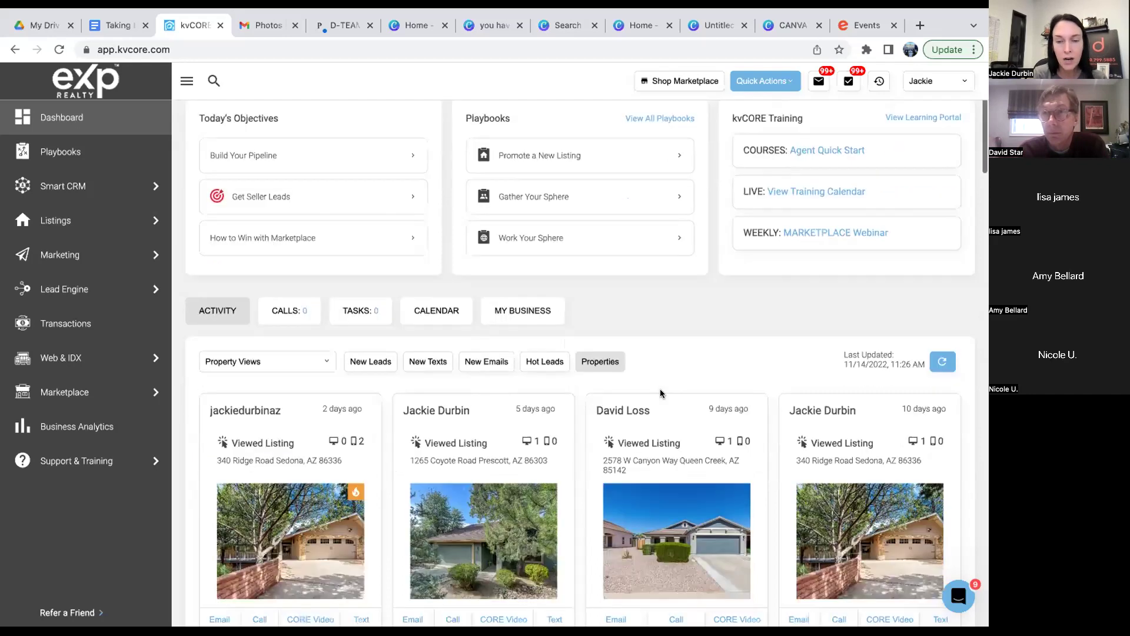
{"action": "scroll", "coordinate": [660, 394], "scroll_direction": "down", "scroll_amount": 5}
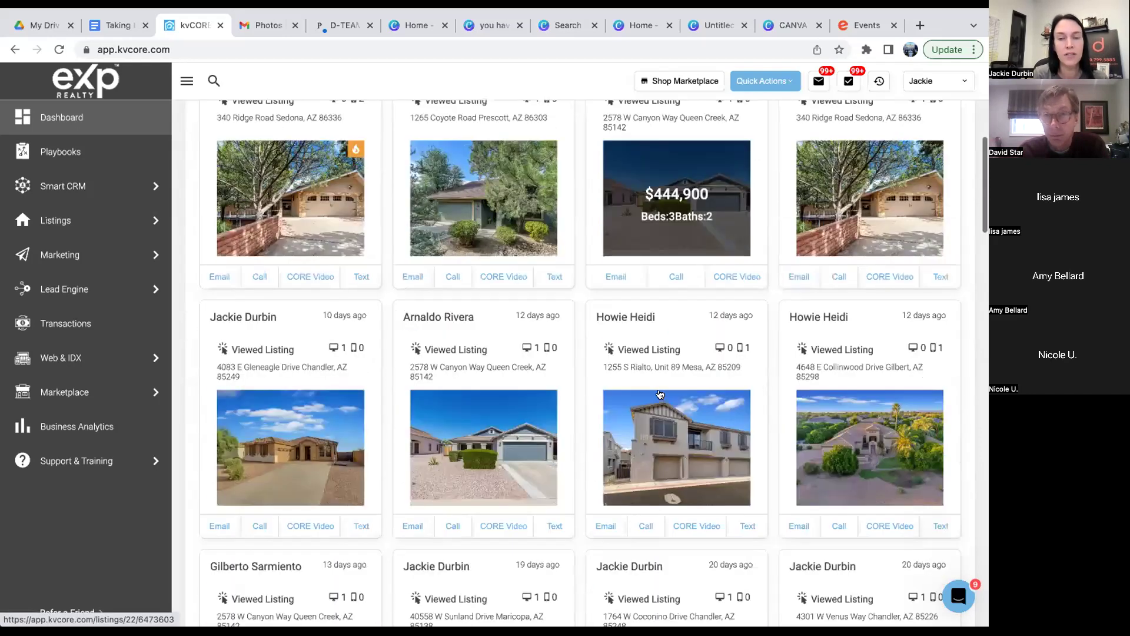
{"action": "mouse_move", "coordinate": [700, 215]}
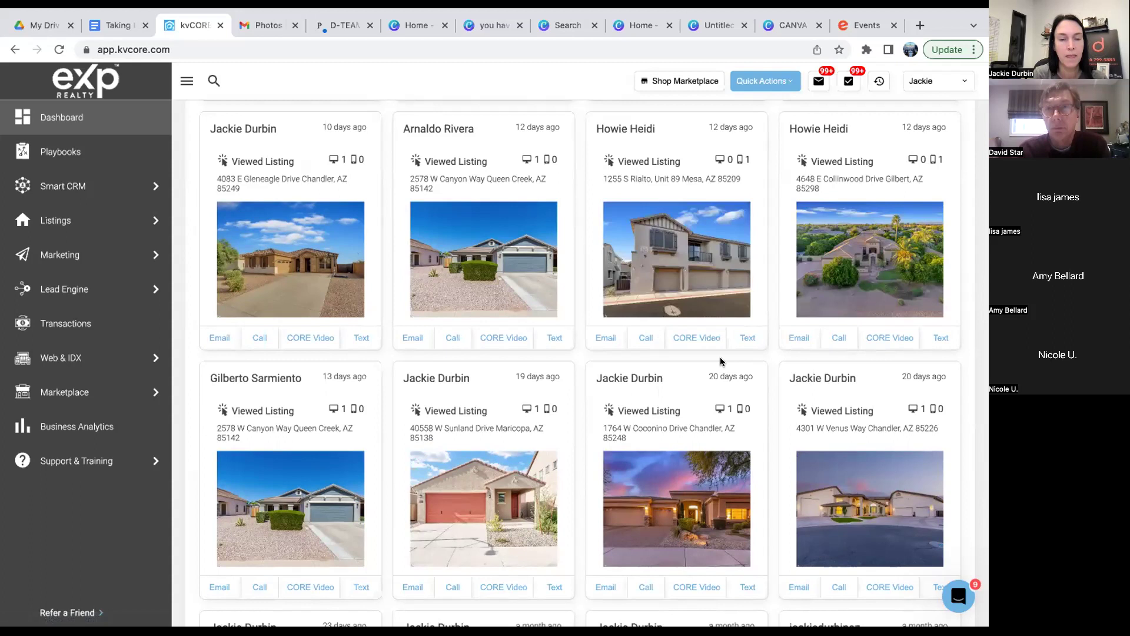
{"action": "scroll", "coordinate": [535, 366], "scroll_direction": "up", "scroll_amount": 10}
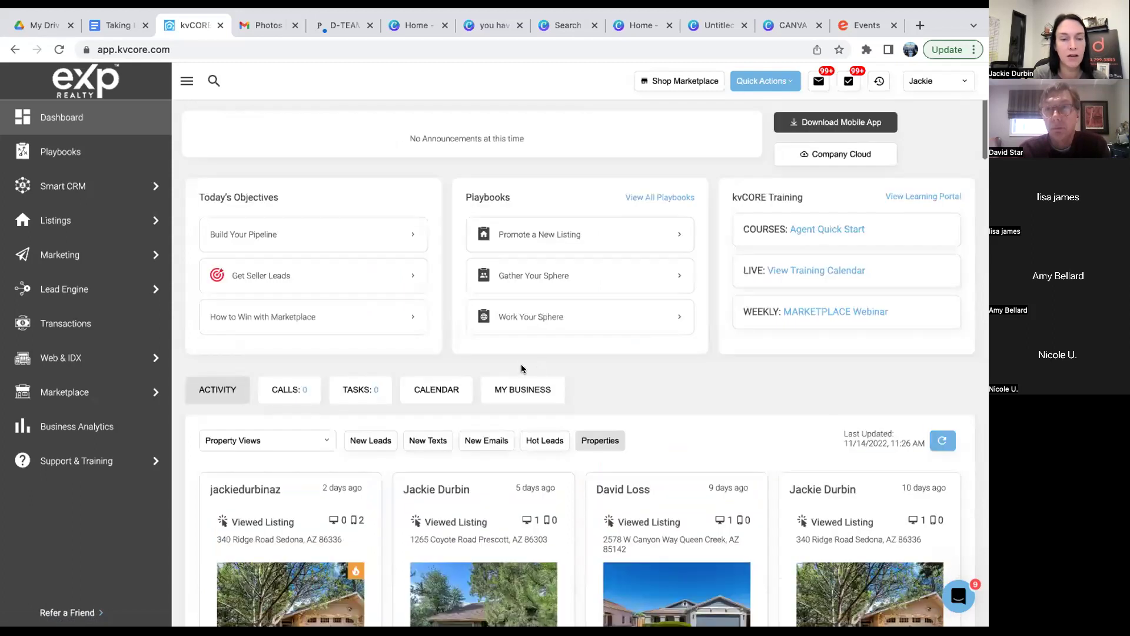
{"action": "left_click", "coordinate": [323, 439]}
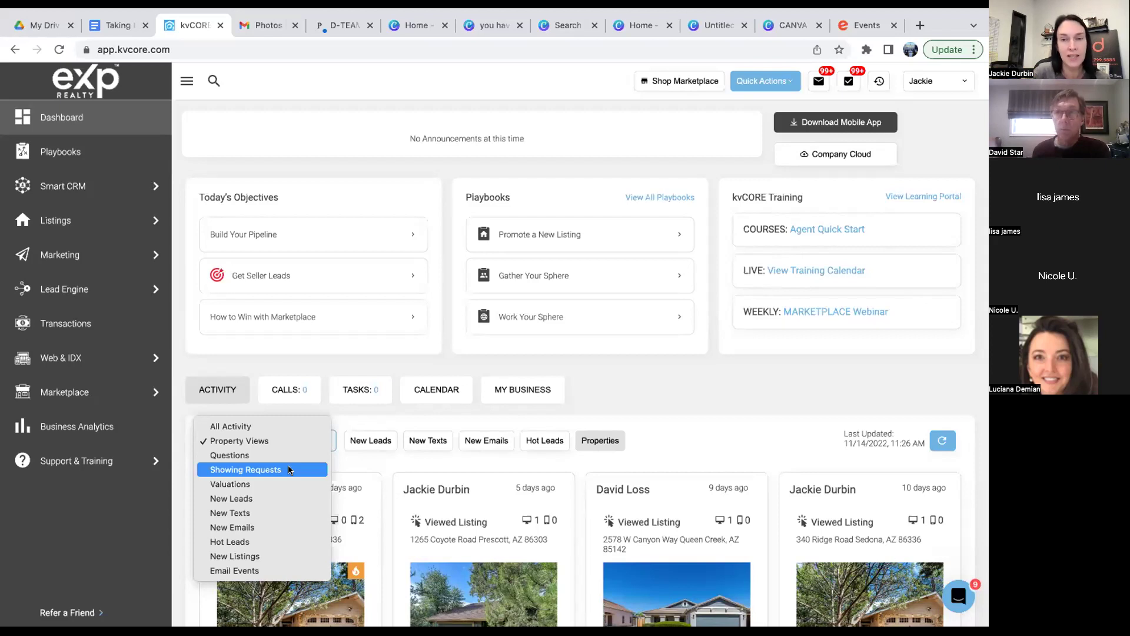
{"action": "left_click", "coordinate": [685, 50]}
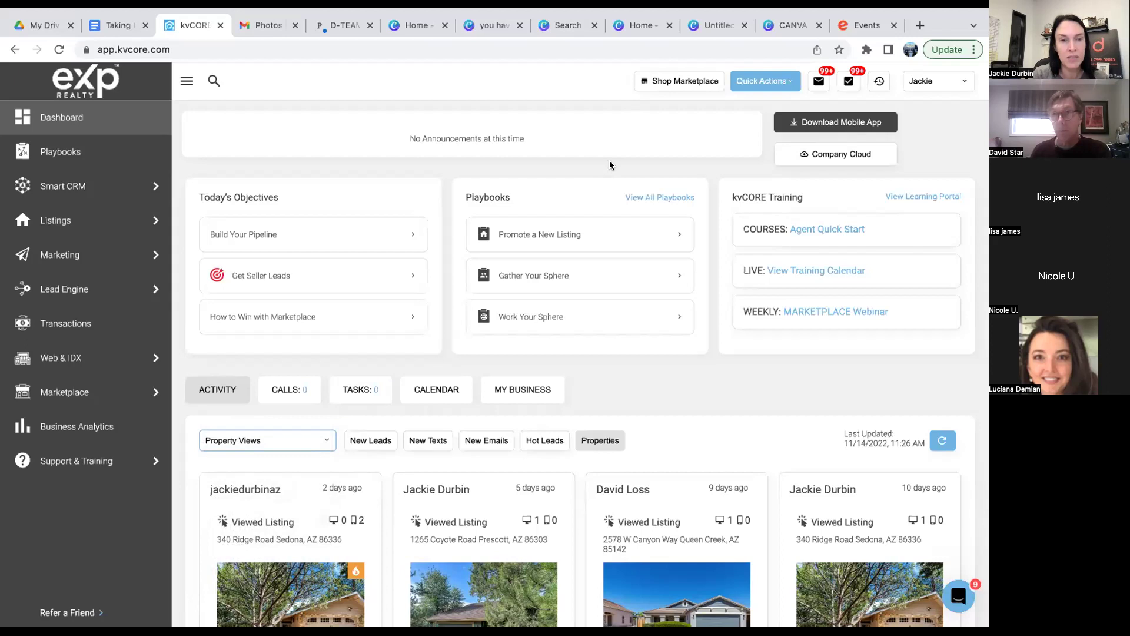
Open the agent website's general settings page.
{"action": "mouse_move", "coordinate": [91, 350]}
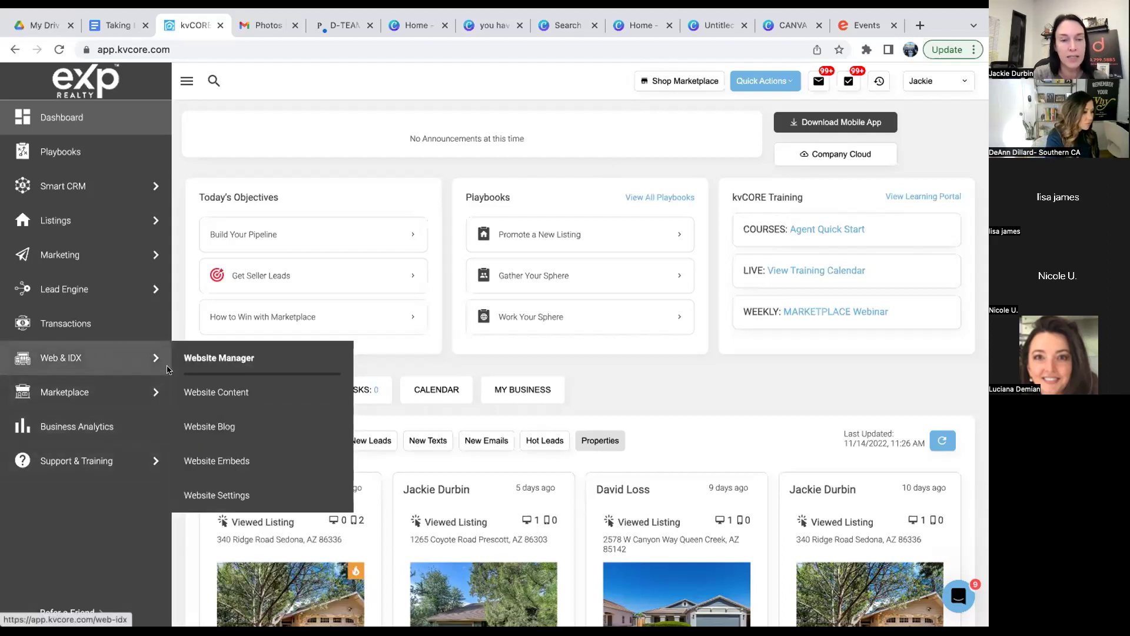
{"action": "left_click", "coordinate": [219, 497]}
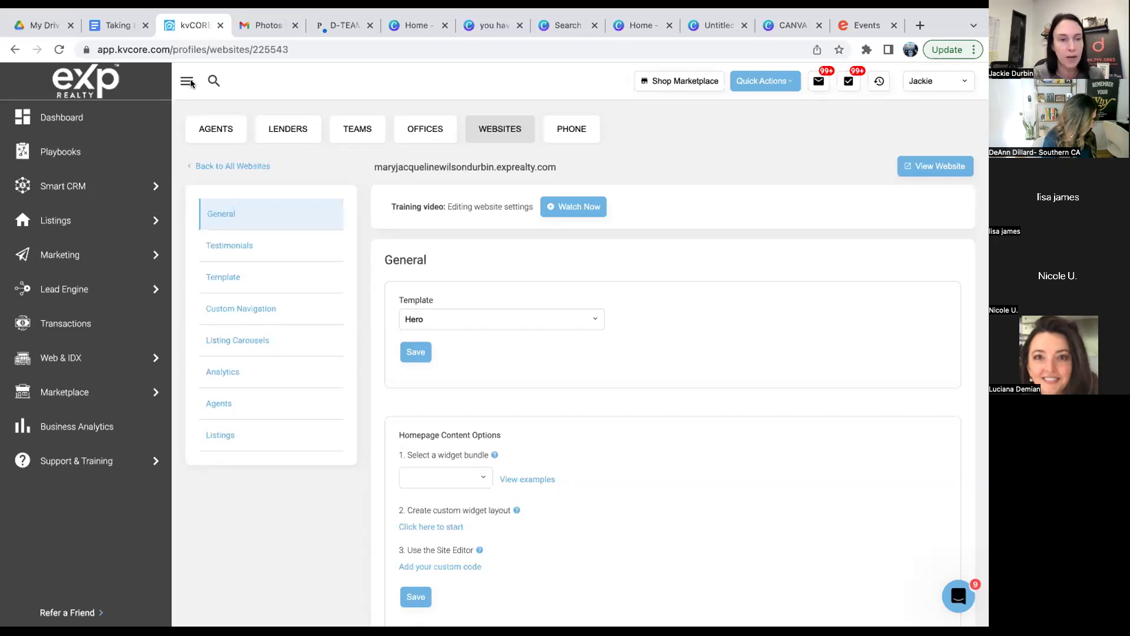
Return to the dashboard, filter the activity feed by Email Events, and review which contacts opened or clicked emails.
{"action": "left_click", "coordinate": [59, 116]}
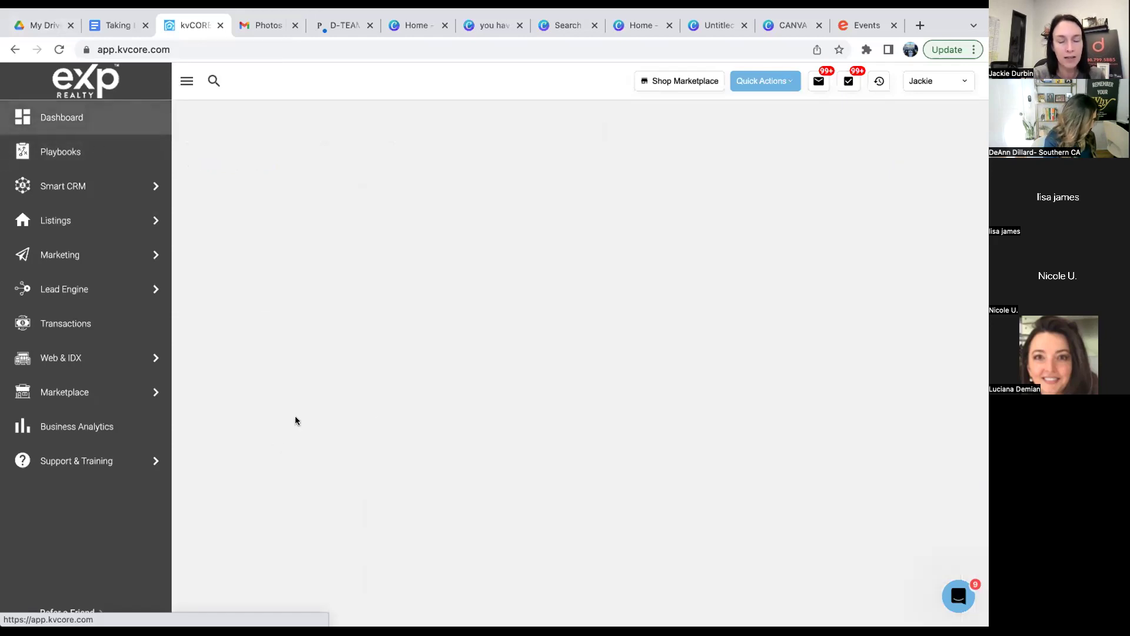
{"action": "left_click", "coordinate": [299, 438]}
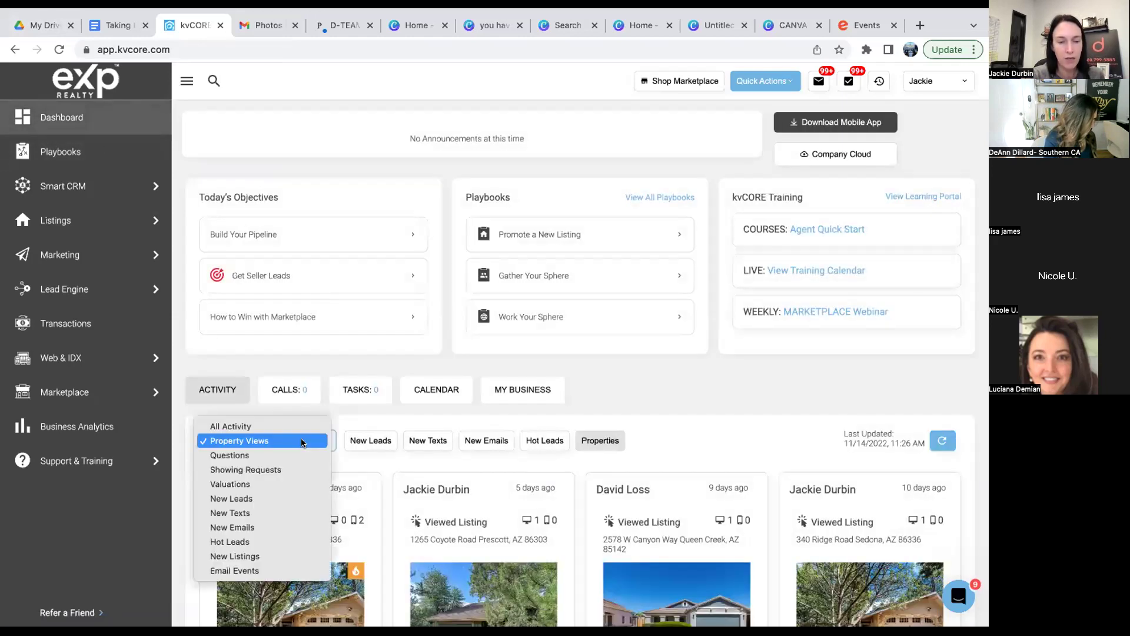
{"action": "left_click", "coordinate": [266, 569]}
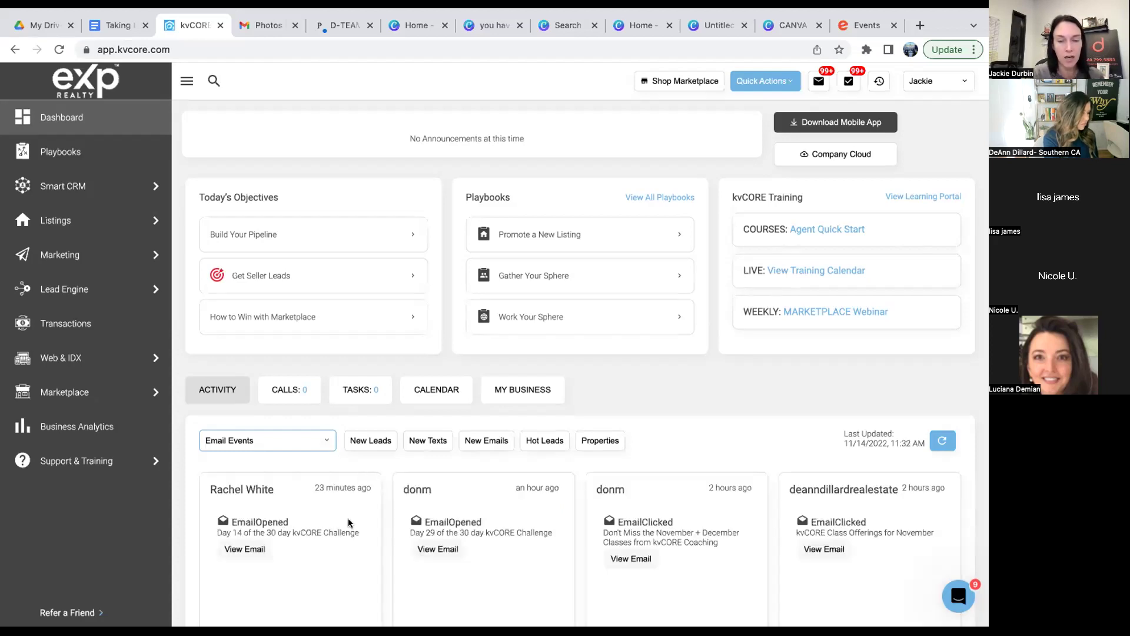
{"action": "scroll", "coordinate": [334, 533], "scroll_direction": "down", "scroll_amount": 3}
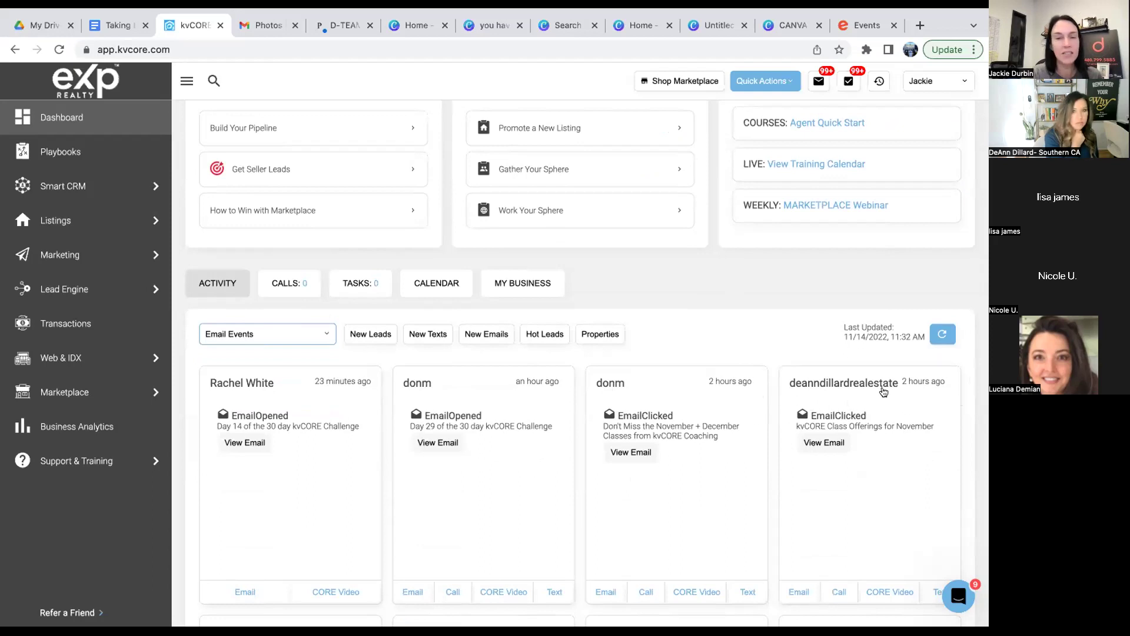
{"action": "scroll", "coordinate": [887, 465], "scroll_direction": "down", "scroll_amount": 5}
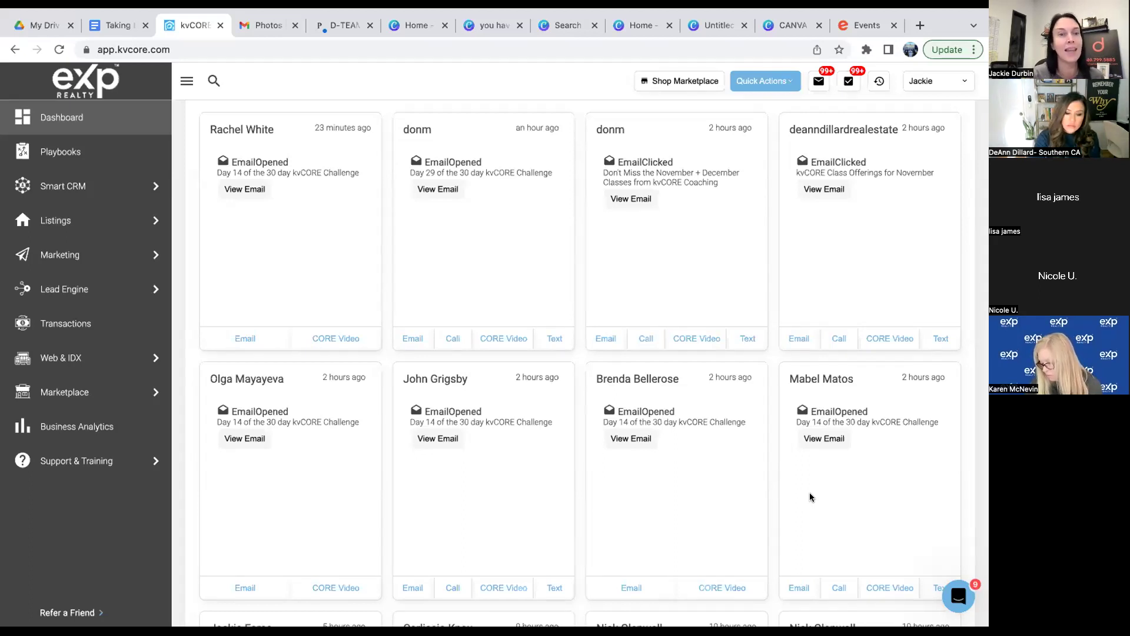
{"action": "scroll", "coordinate": [809, 497], "scroll_direction": "up", "scroll_amount": 6}
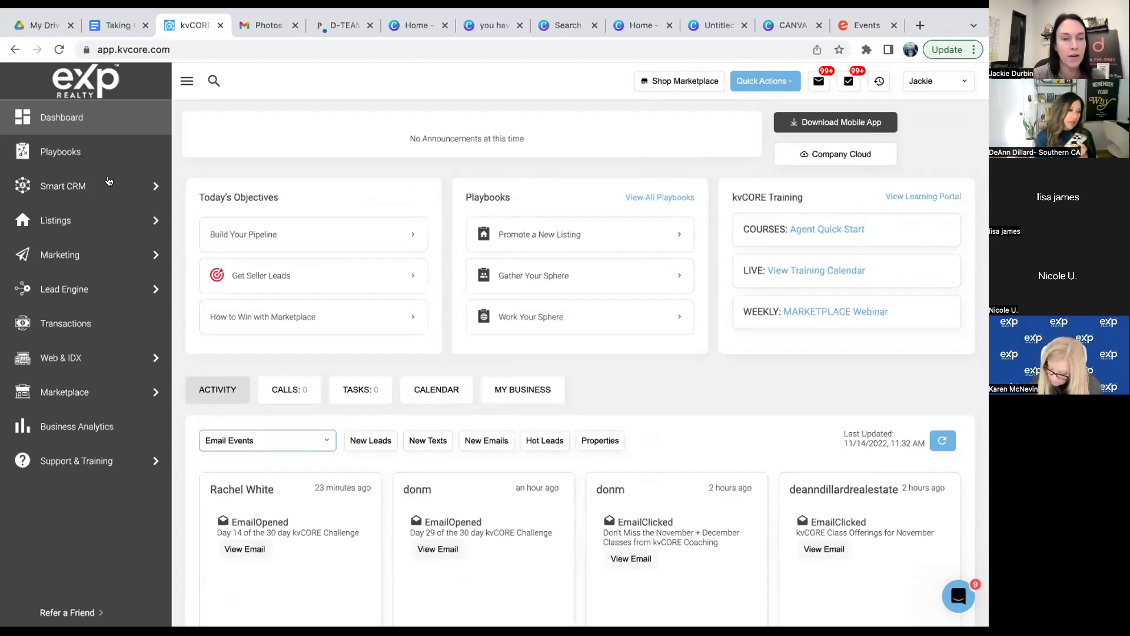
Filter the Smart CRM contacts by the reWIREAZ hashtag and select all contacts in the list.
{"action": "left_click", "coordinate": [36, 185]}
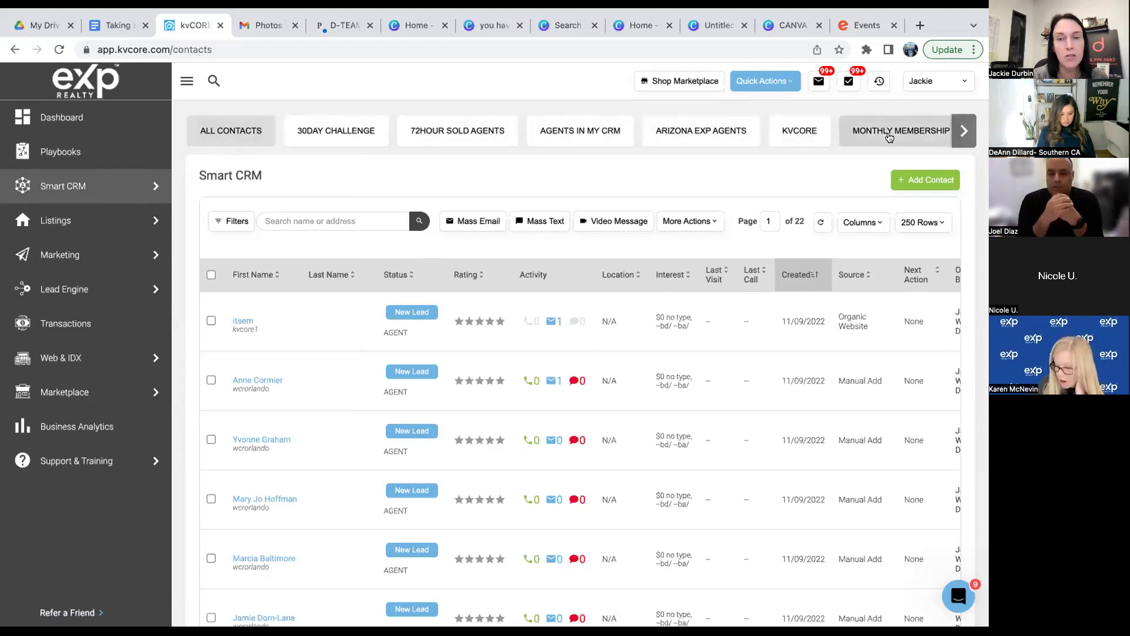
{"action": "scroll", "coordinate": [889, 137], "scroll_direction": "right", "scroll_amount": 5}
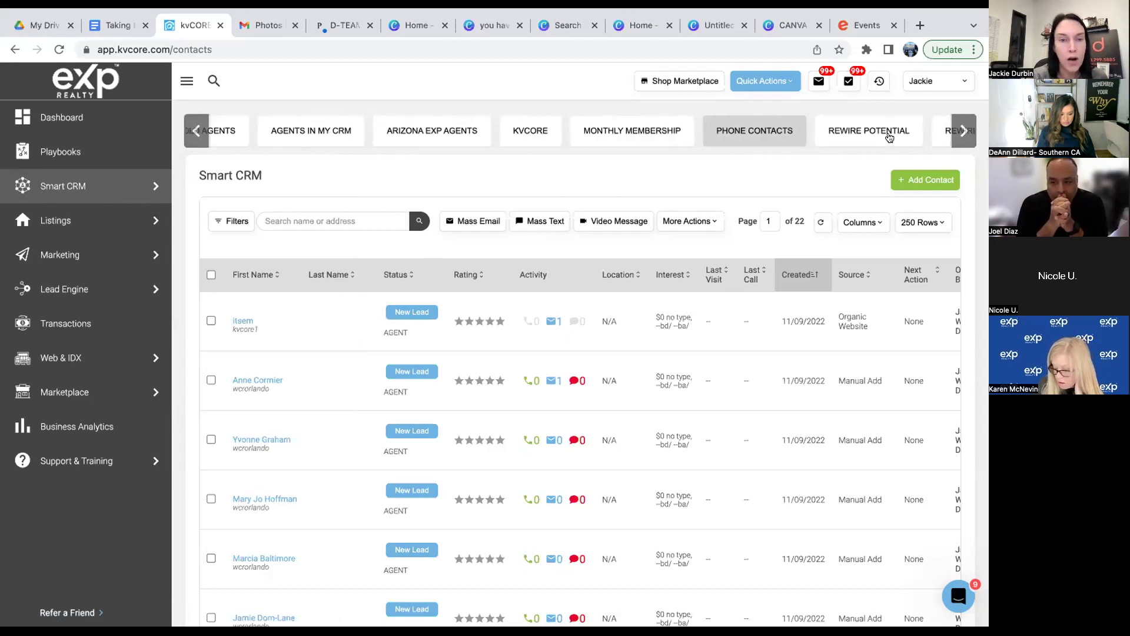
{"action": "scroll", "coordinate": [825, 139], "scroll_direction": "right", "scroll_amount": 3}
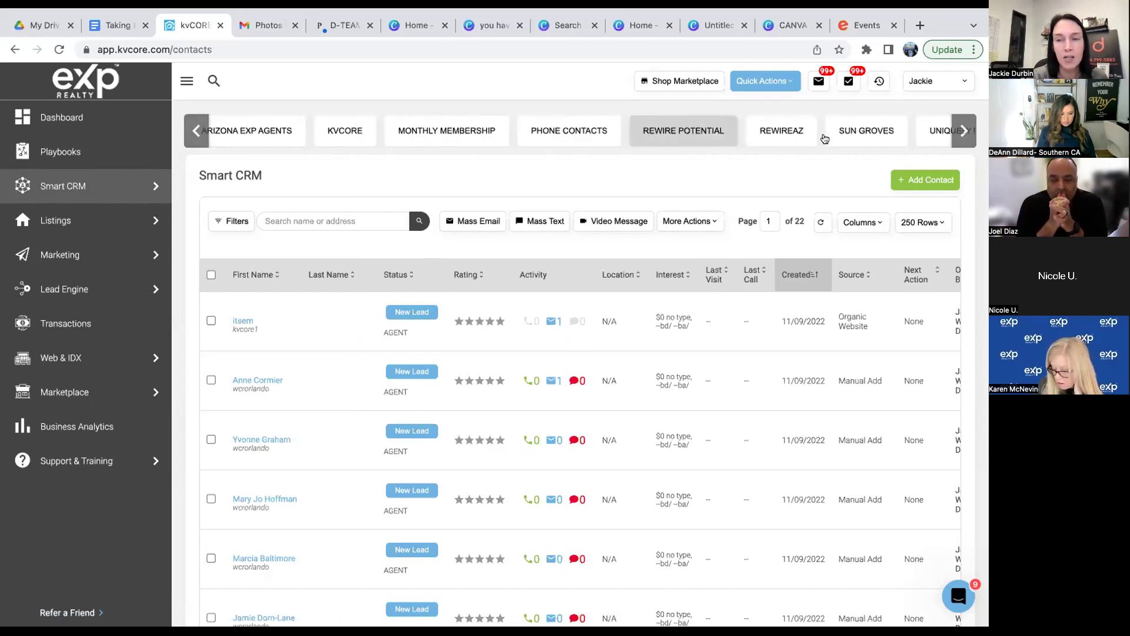
{"action": "left_click", "coordinate": [782, 137]}
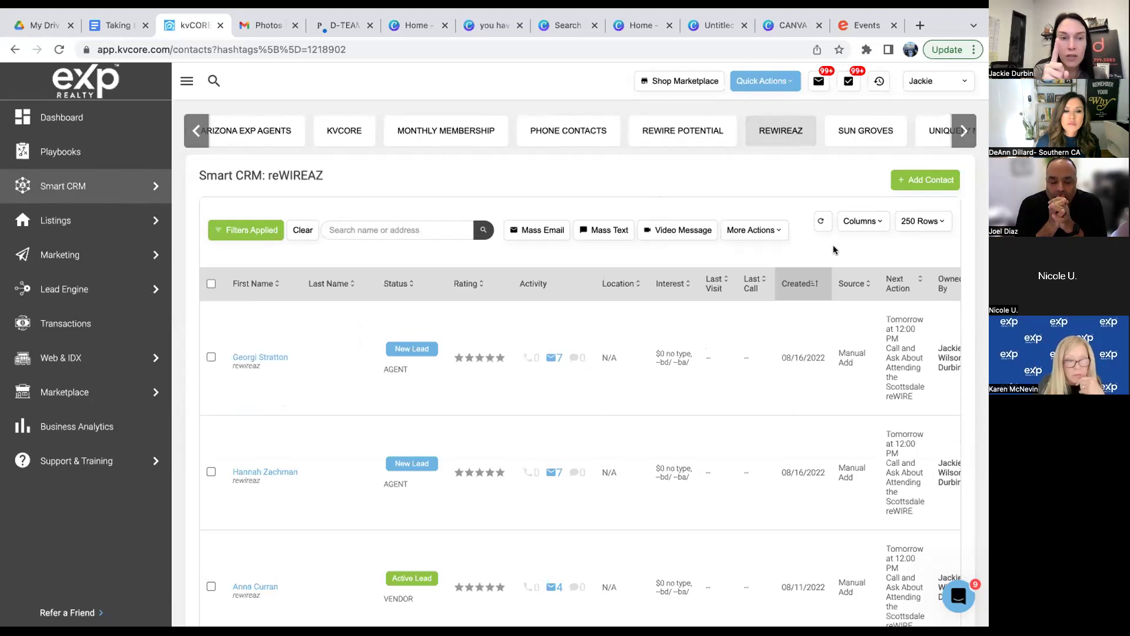
{"action": "left_click", "coordinate": [211, 283]}
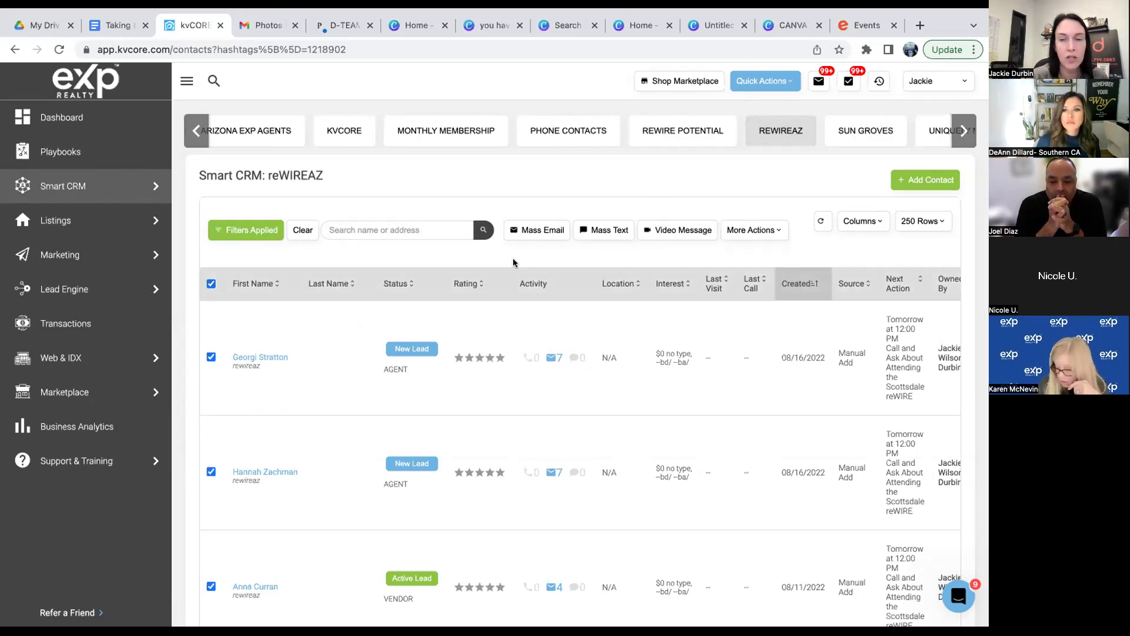
Look over the bulk actions for the selected contacts, and open a mass text to view its merge tags, discarding the draft.
{"action": "left_click", "coordinate": [779, 230]}
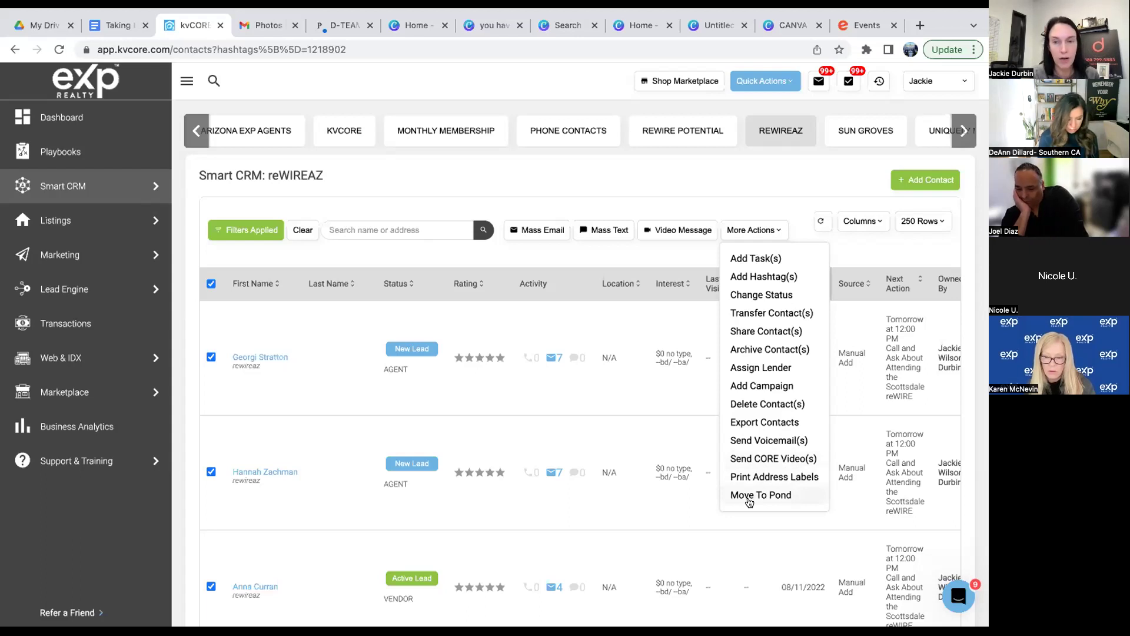
{"action": "left_click", "coordinate": [589, 257]}
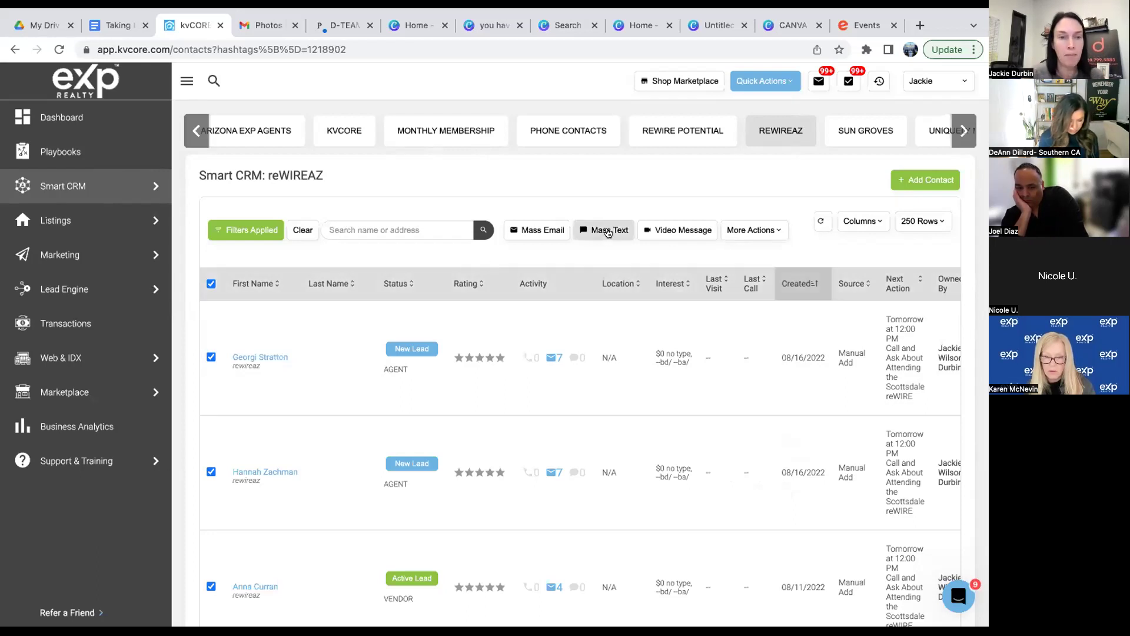
{"action": "left_click", "coordinate": [608, 233]}
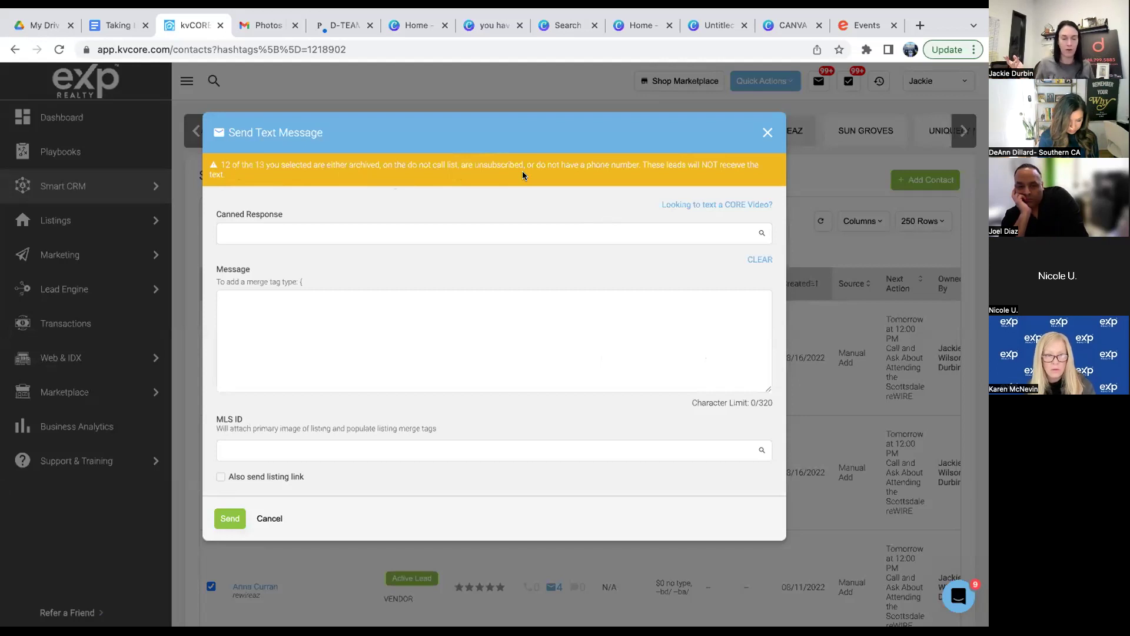
{"action": "left_click", "coordinate": [271, 309]}
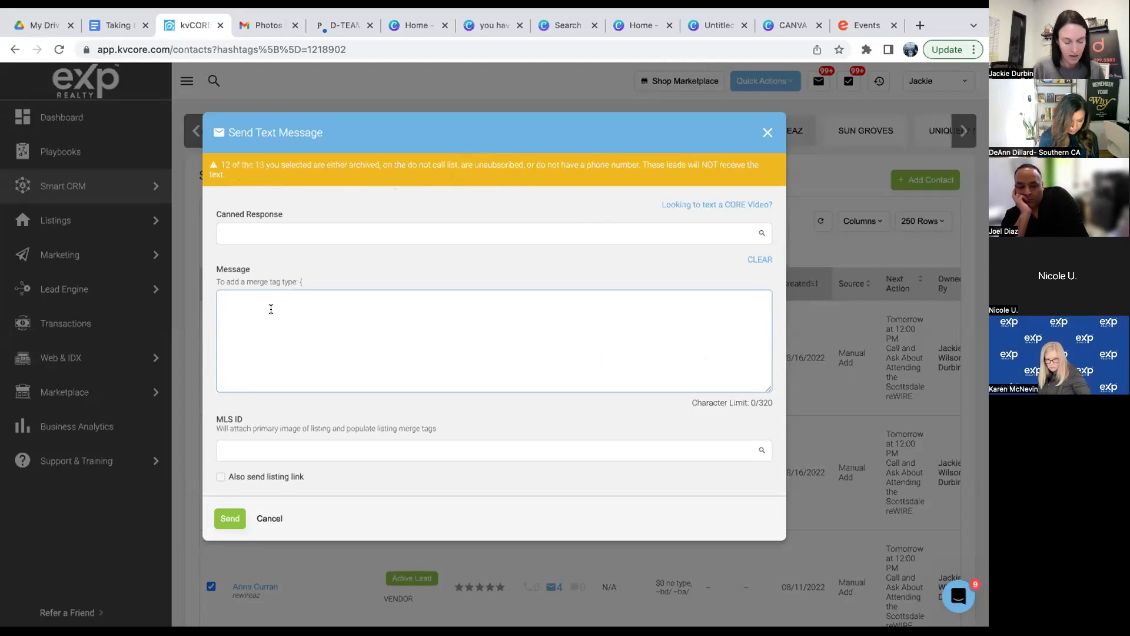
{"action": "type", "text": "{"}
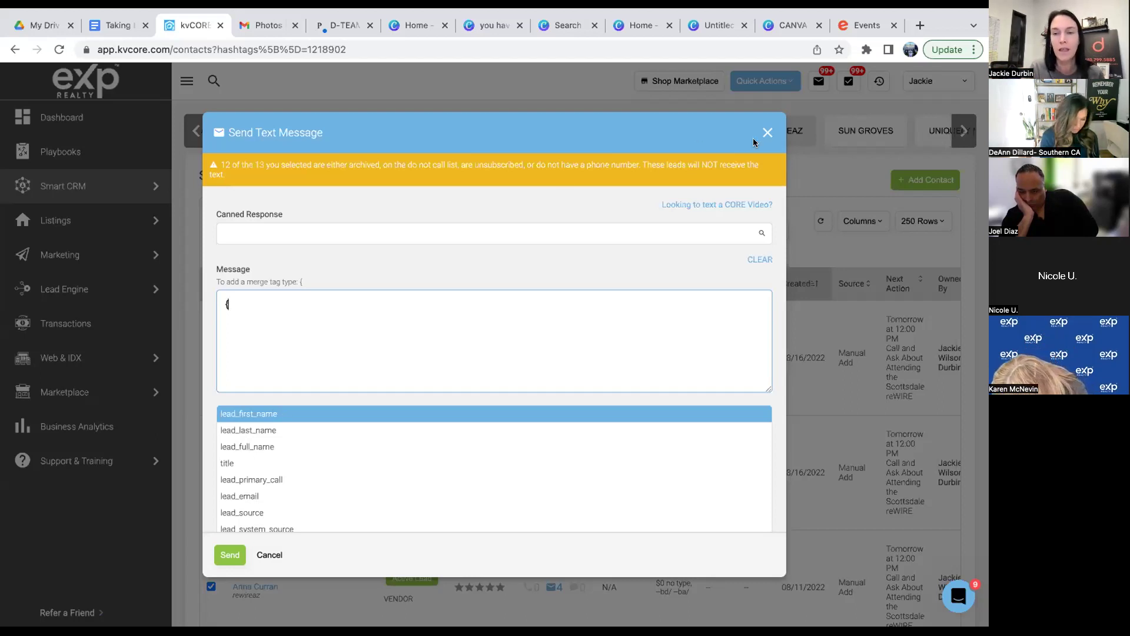
{"action": "left_click", "coordinate": [767, 132]}
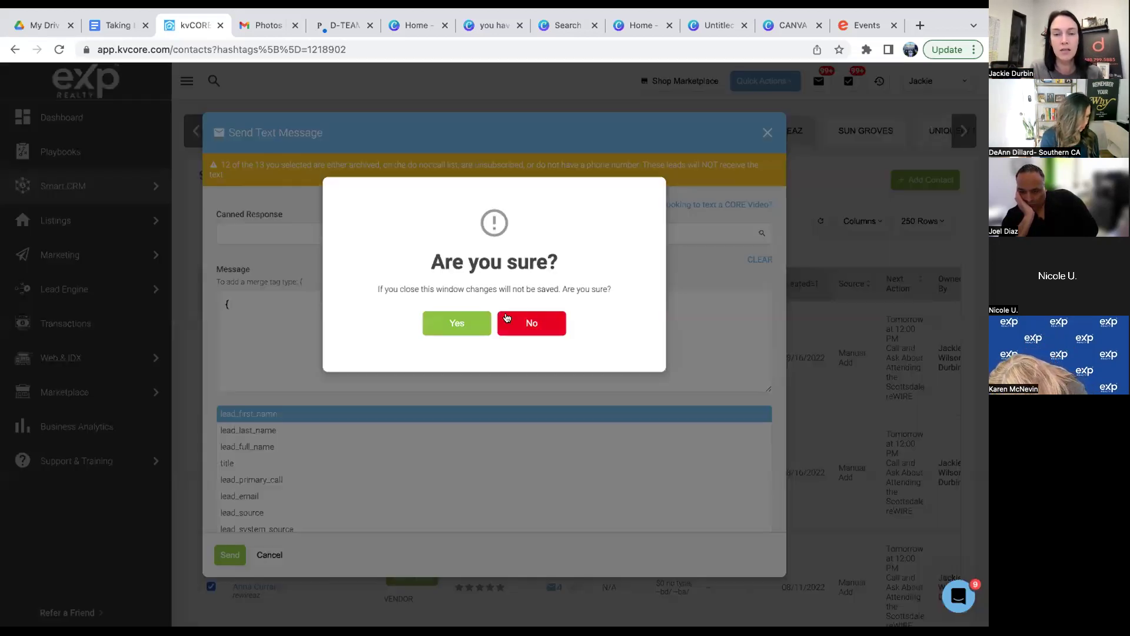
{"action": "left_click", "coordinate": [459, 322]}
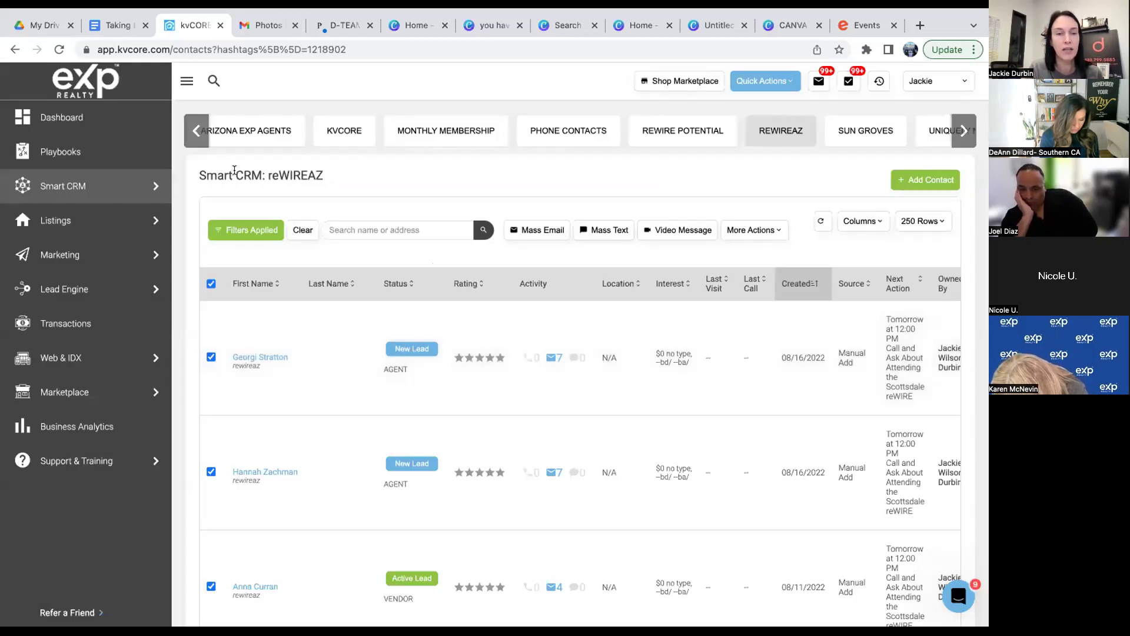
Switch to all contacts in the Smart CRM and filter them by the hashtag wcrorlando.
{"action": "scroll", "coordinate": [263, 129], "scroll_direction": "left", "scroll_amount": 5}
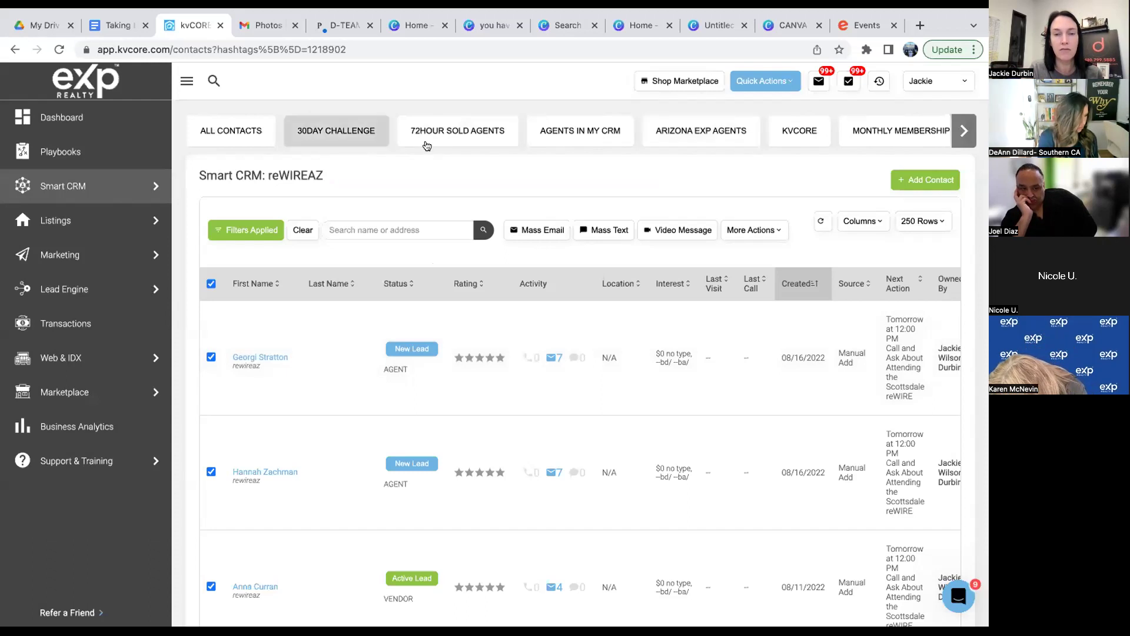
{"action": "left_click", "coordinate": [239, 136]}
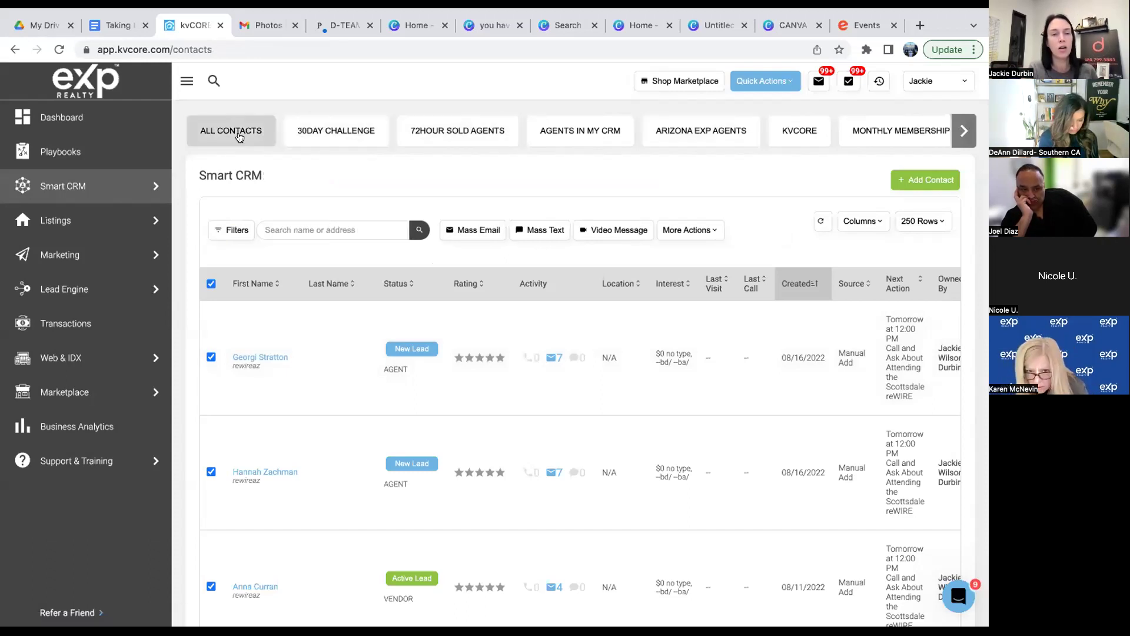
{"action": "left_click", "coordinate": [236, 229]}
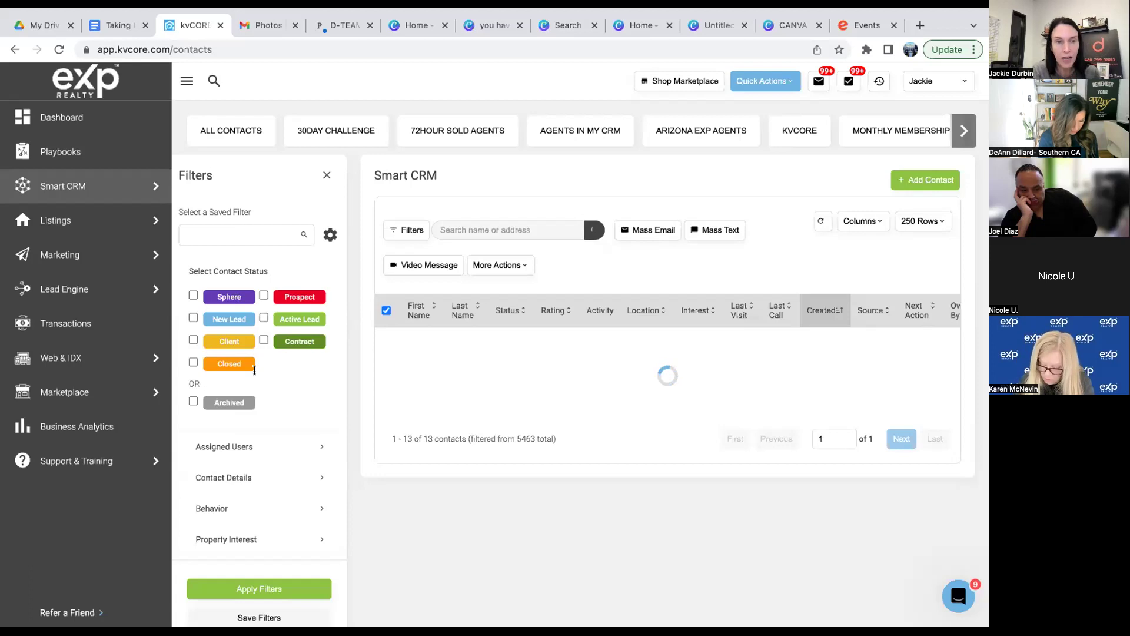
{"action": "left_click", "coordinate": [313, 478]}
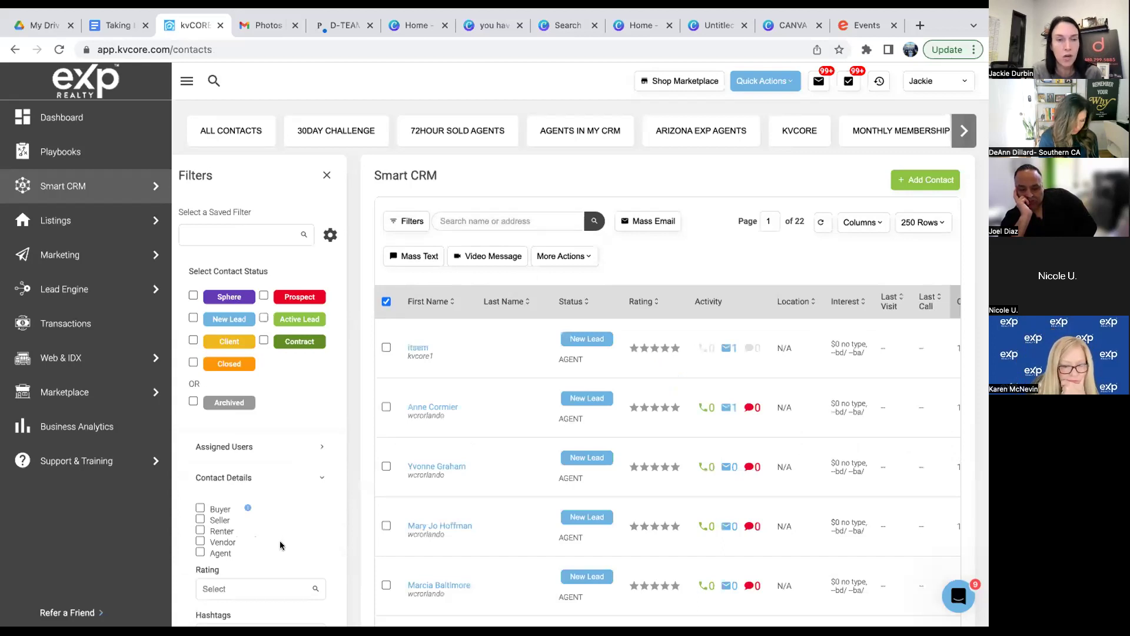
{"action": "scroll", "coordinate": [280, 541], "scroll_direction": "down", "scroll_amount": 3}
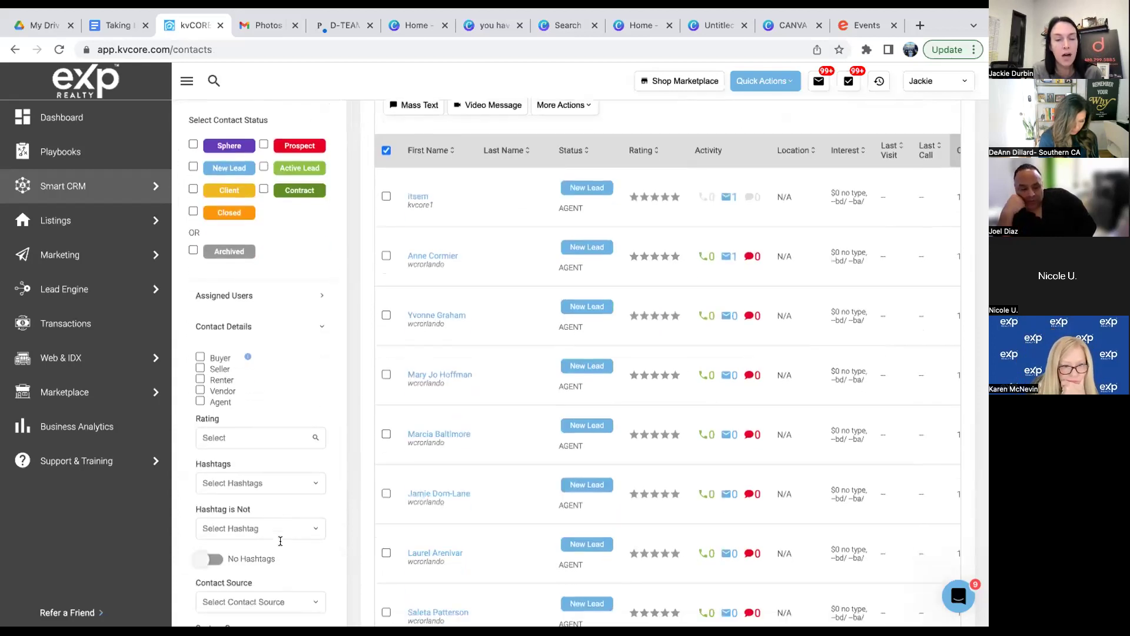
{"action": "scroll", "coordinate": [280, 540], "scroll_direction": "down", "scroll_amount": 1}
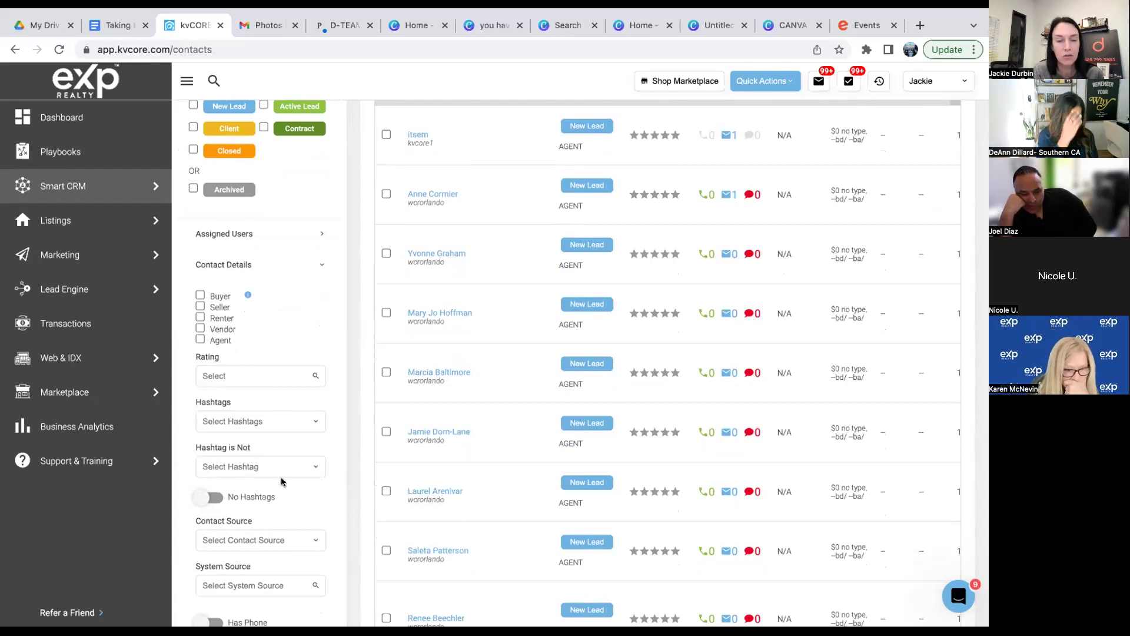
{"action": "left_click", "coordinate": [311, 420]}
{"action": "type", "text": "wcr"}
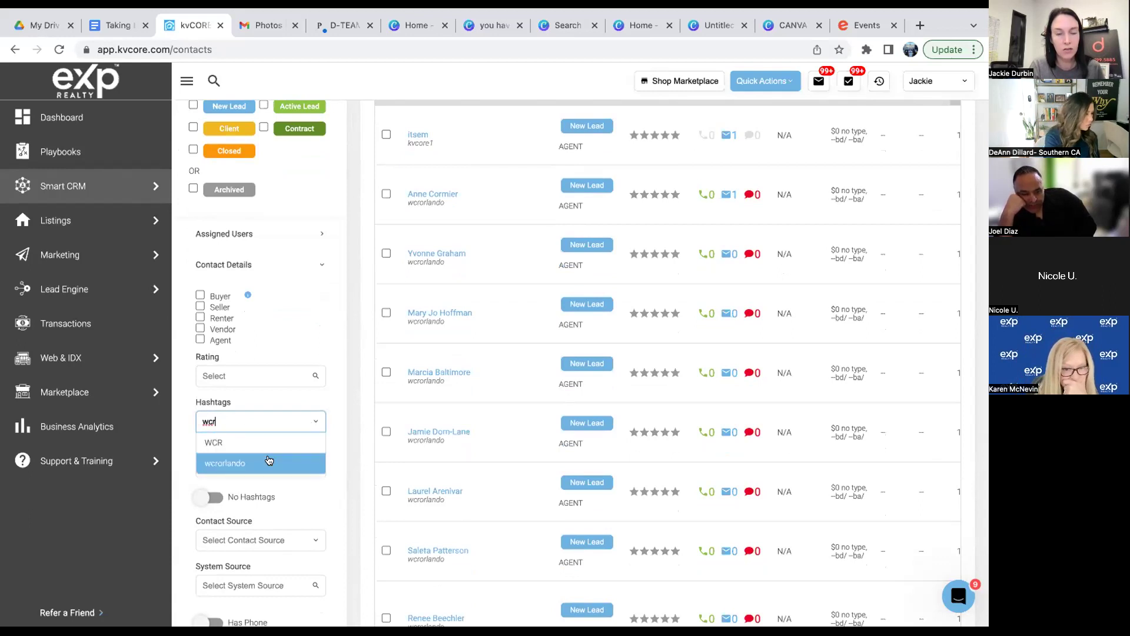
{"action": "left_click", "coordinate": [269, 456]}
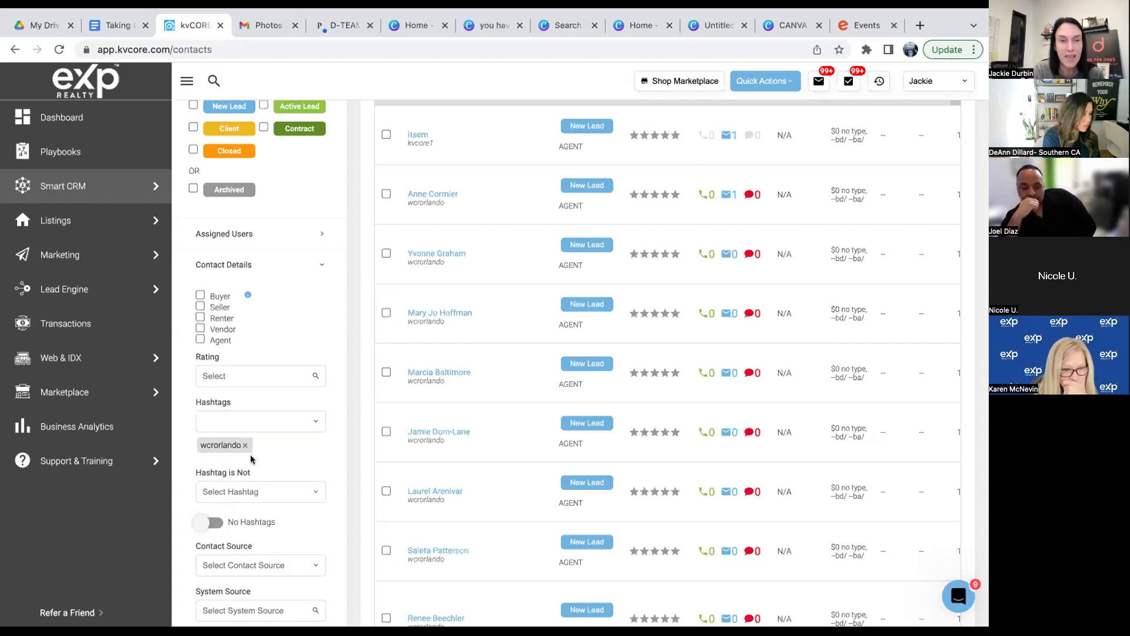
{"action": "scroll", "coordinate": [250, 455], "scroll_direction": "down", "scroll_amount": 8}
{"action": "scroll", "coordinate": [249, 454], "scroll_direction": "down", "scroll_amount": 3}
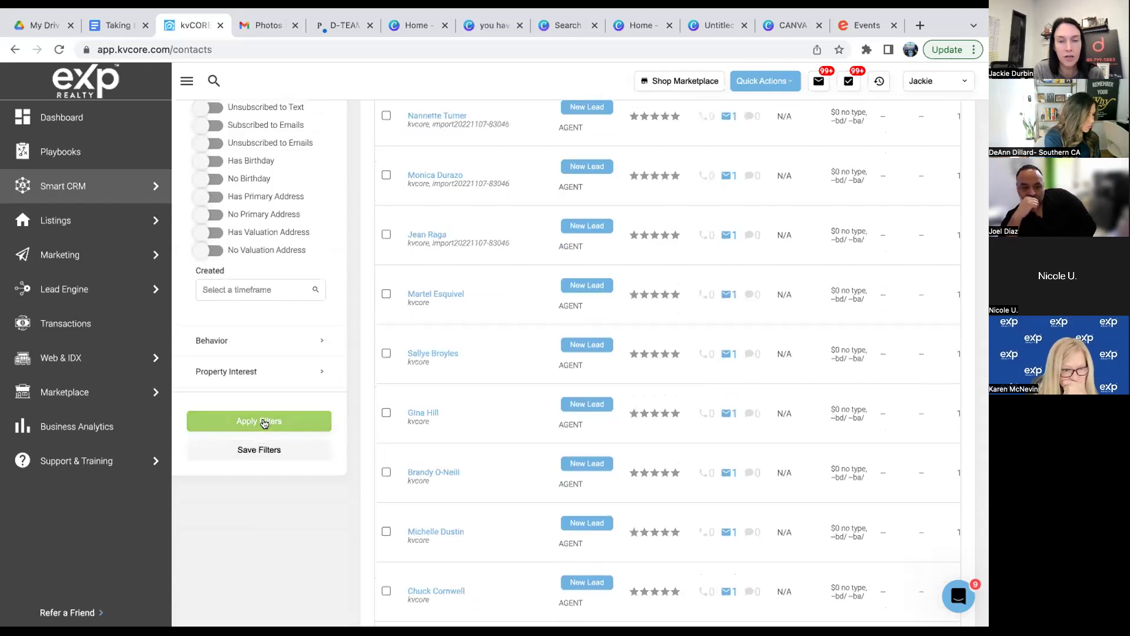
{"action": "left_click", "coordinate": [265, 422]}
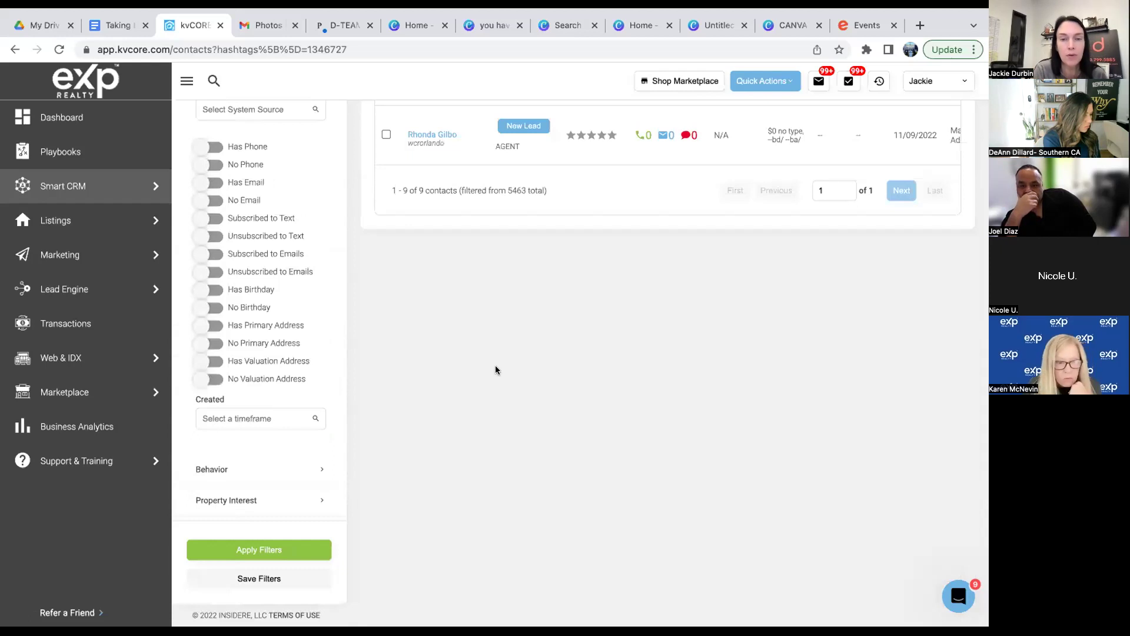
Save the current hashtag filter under the name "WCR 2022 National Conf." without pinning it as a quick link.
{"action": "scroll", "coordinate": [495, 365], "scroll_direction": "up", "scroll_amount": 3}
{"action": "scroll", "coordinate": [496, 370], "scroll_direction": "up", "scroll_amount": 8}
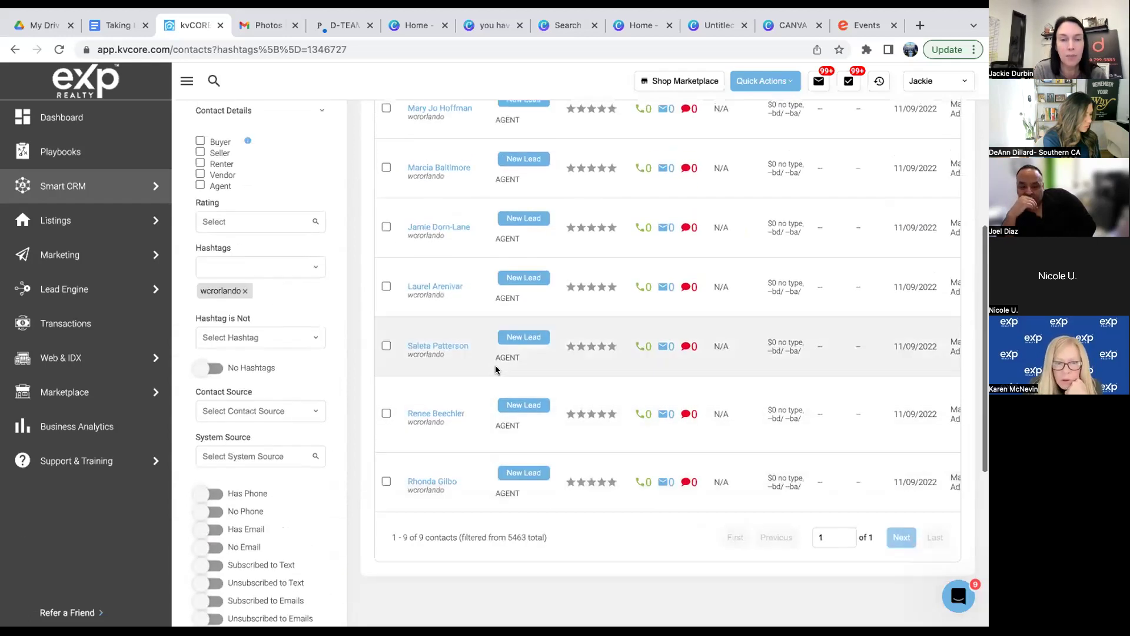
{"action": "scroll", "coordinate": [495, 370], "scroll_direction": "down", "scroll_amount": 7}
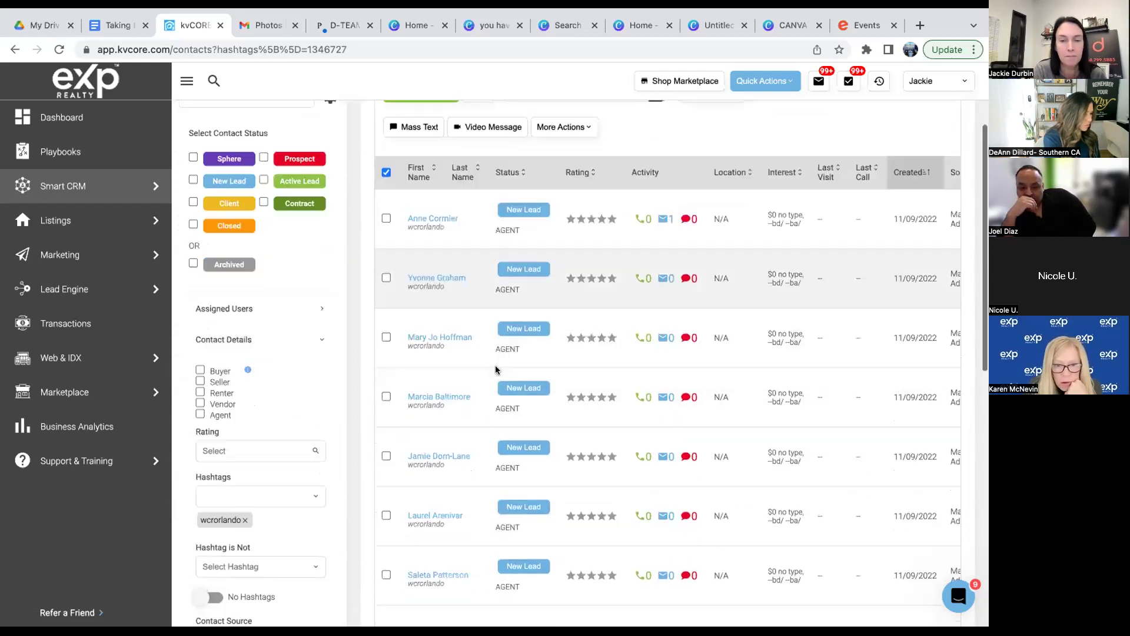
{"action": "scroll", "coordinate": [495, 370], "scroll_direction": "down", "scroll_amount": 5}
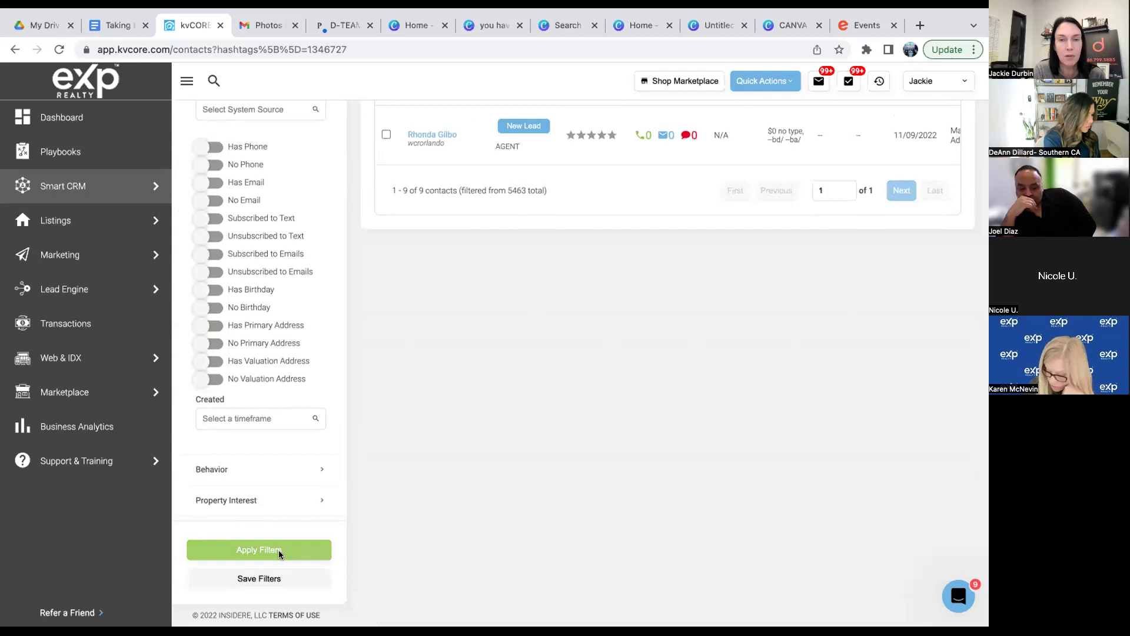
{"action": "left_click", "coordinate": [279, 580]}
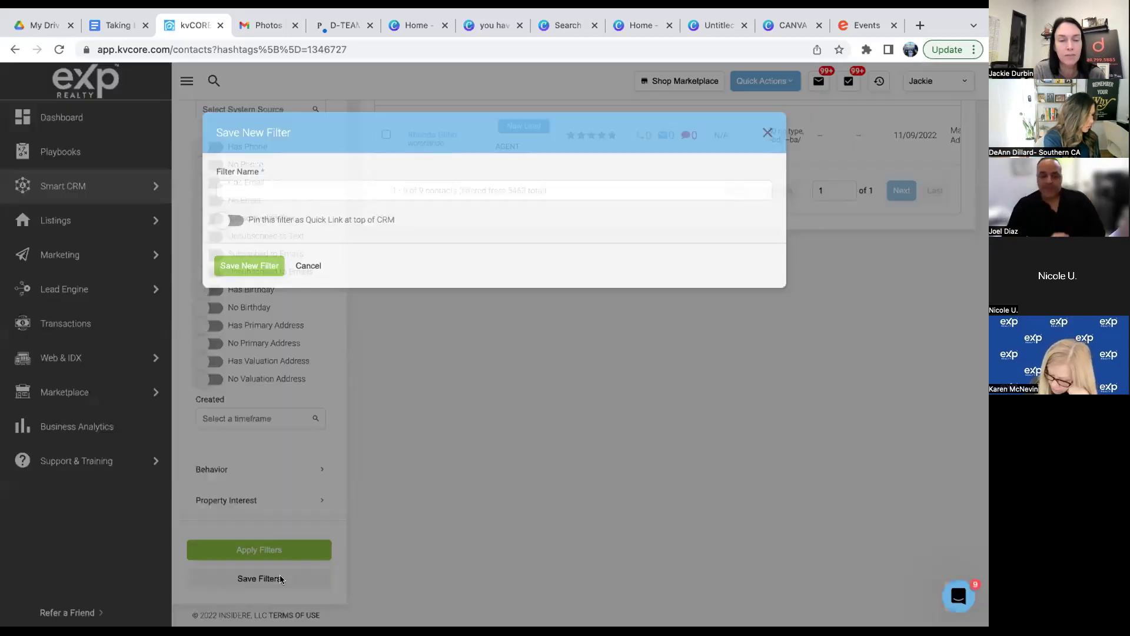
{"action": "left_click", "coordinate": [256, 190]}
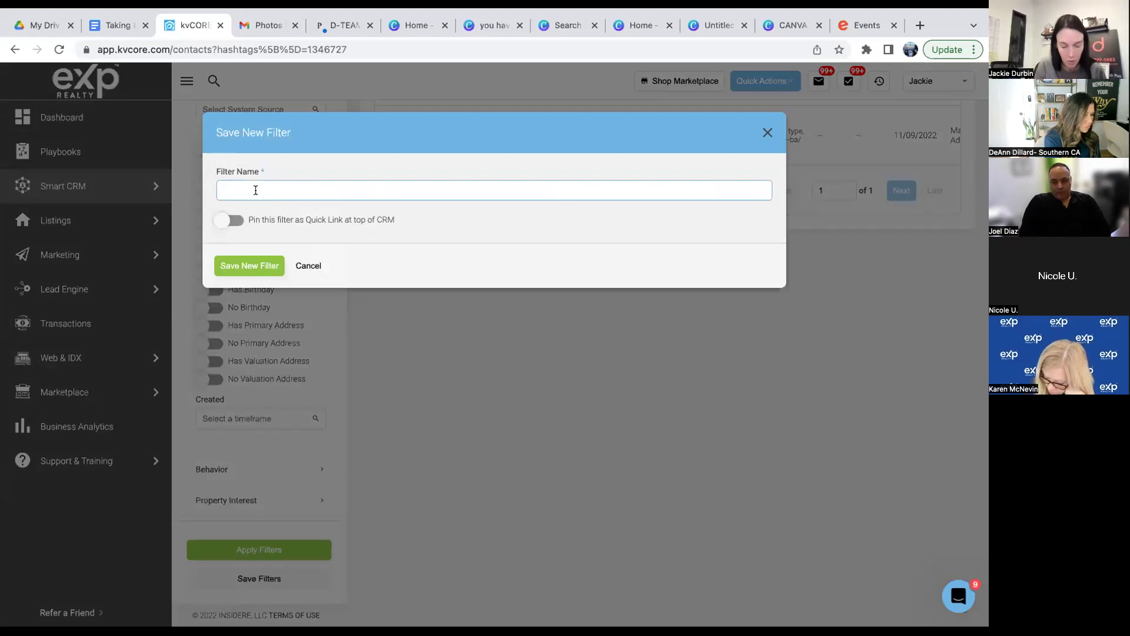
{"action": "type", "text": "WCR 2022 Na"}
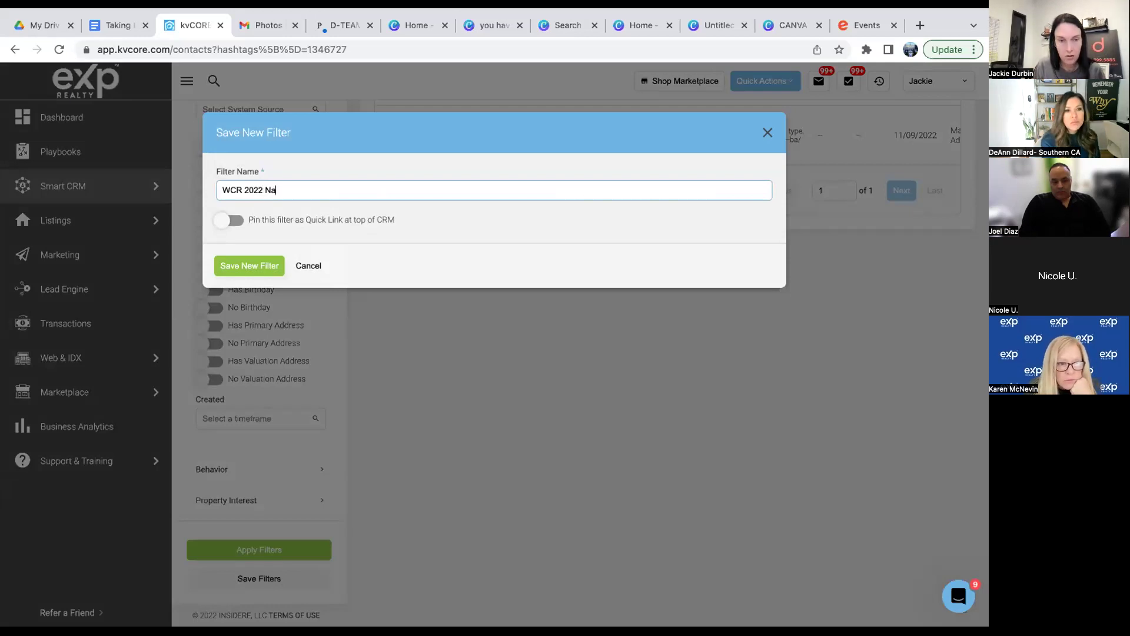
{"action": "type", "text": "tional Conf."}
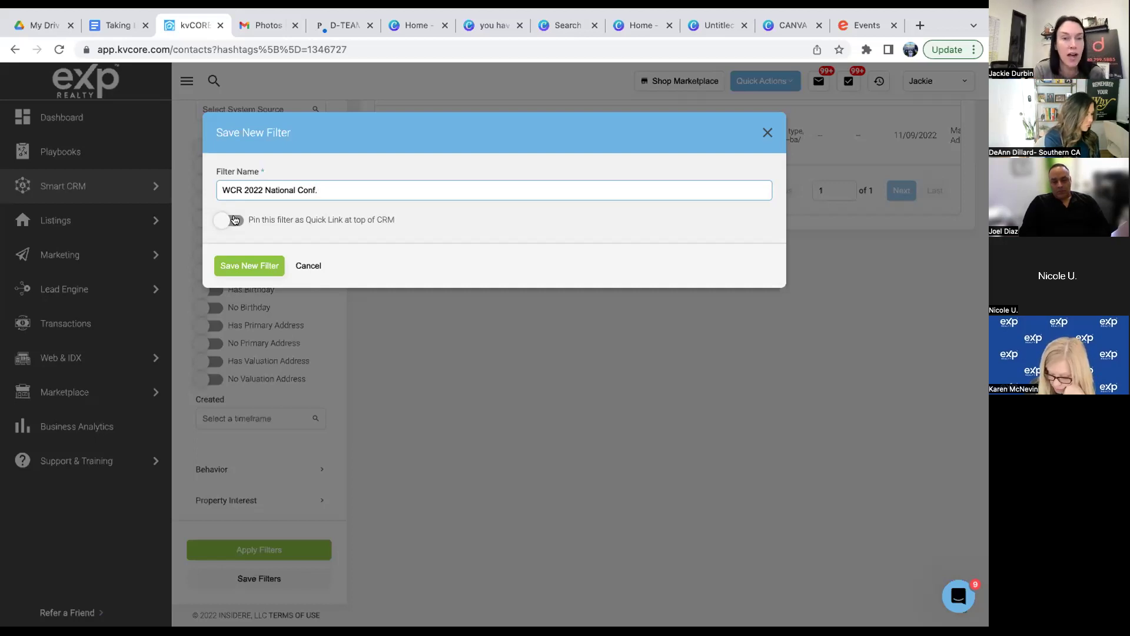
{"action": "left_click", "coordinate": [250, 267]}
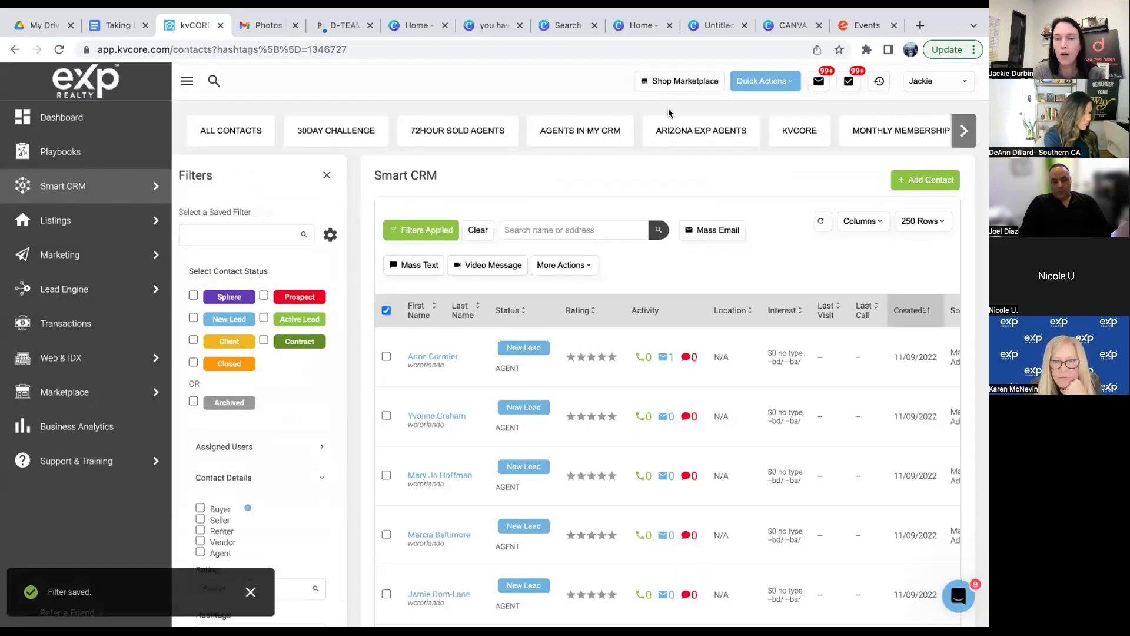
Enable the CRM quick link for the saved filter "WCR 2022 National Conf." and save the filter settings.
{"action": "scroll", "coordinate": [682, 130], "scroll_direction": "right", "scroll_amount": 10}
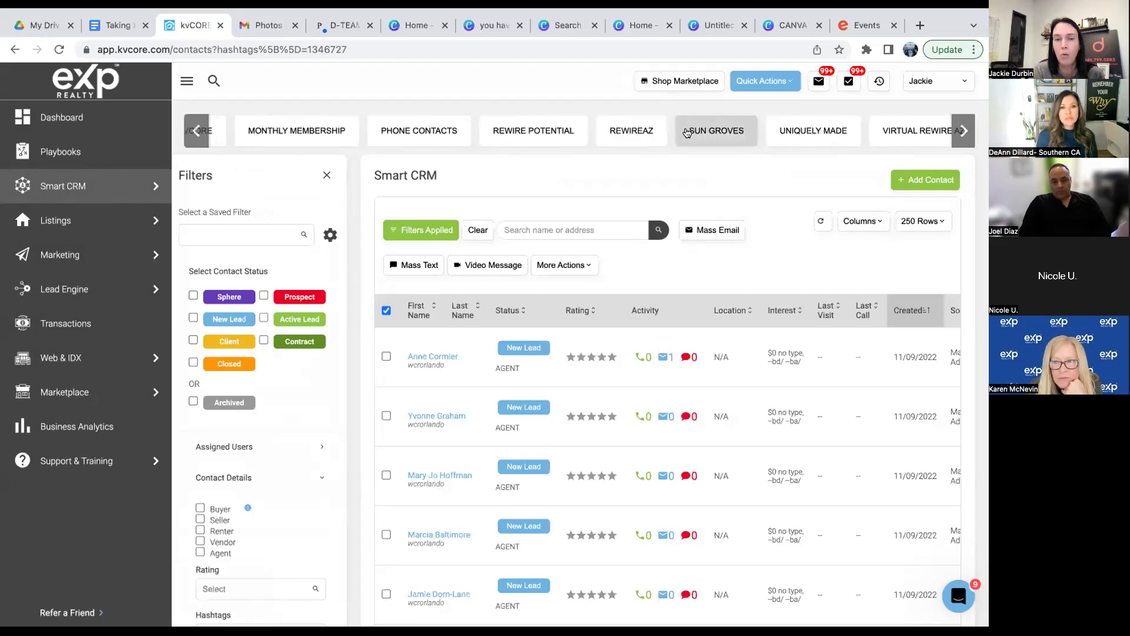
{"action": "scroll", "coordinate": [687, 133], "scroll_direction": "left", "scroll_amount": 10}
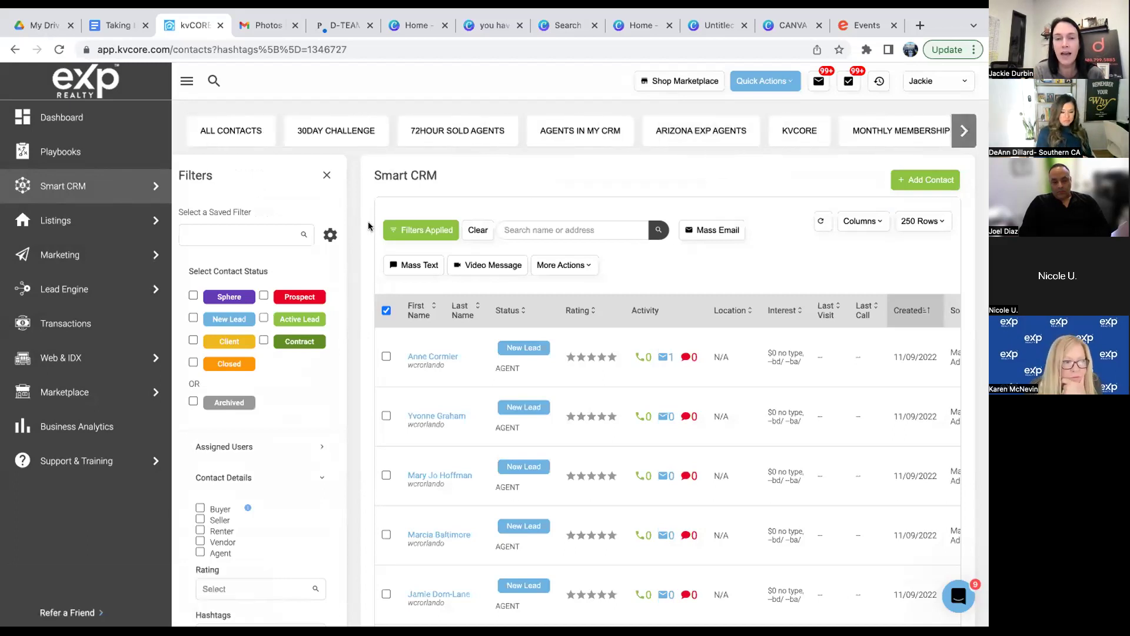
{"action": "left_click", "coordinate": [330, 236]}
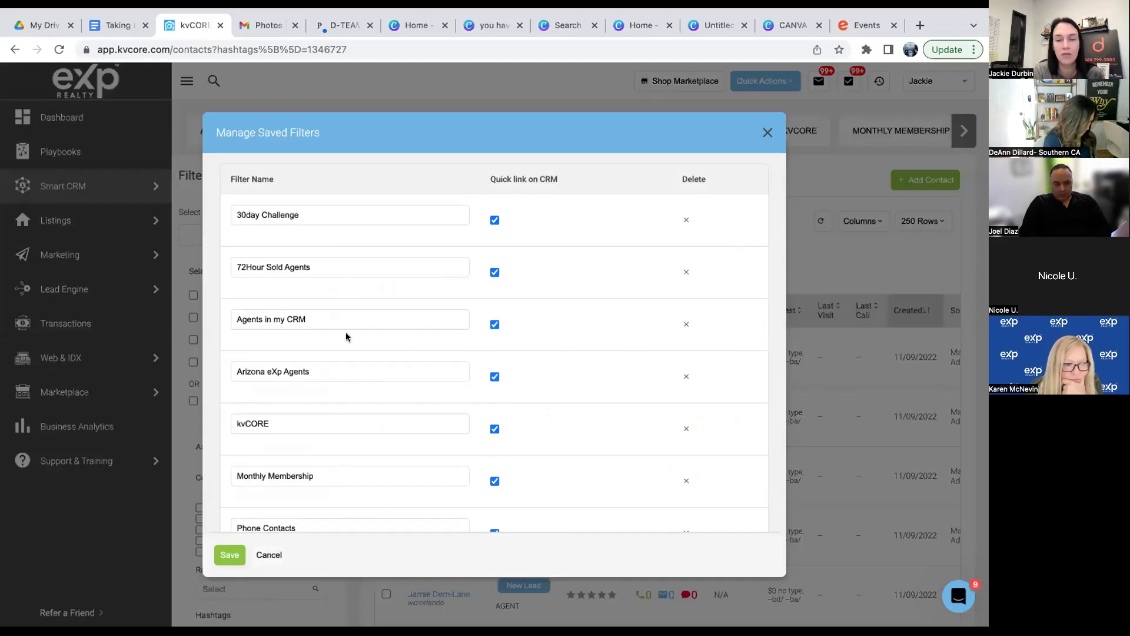
{"action": "scroll", "coordinate": [350, 388], "scroll_direction": "down", "scroll_amount": 1}
{"action": "scroll", "coordinate": [349, 387], "scroll_direction": "down", "scroll_amount": 5}
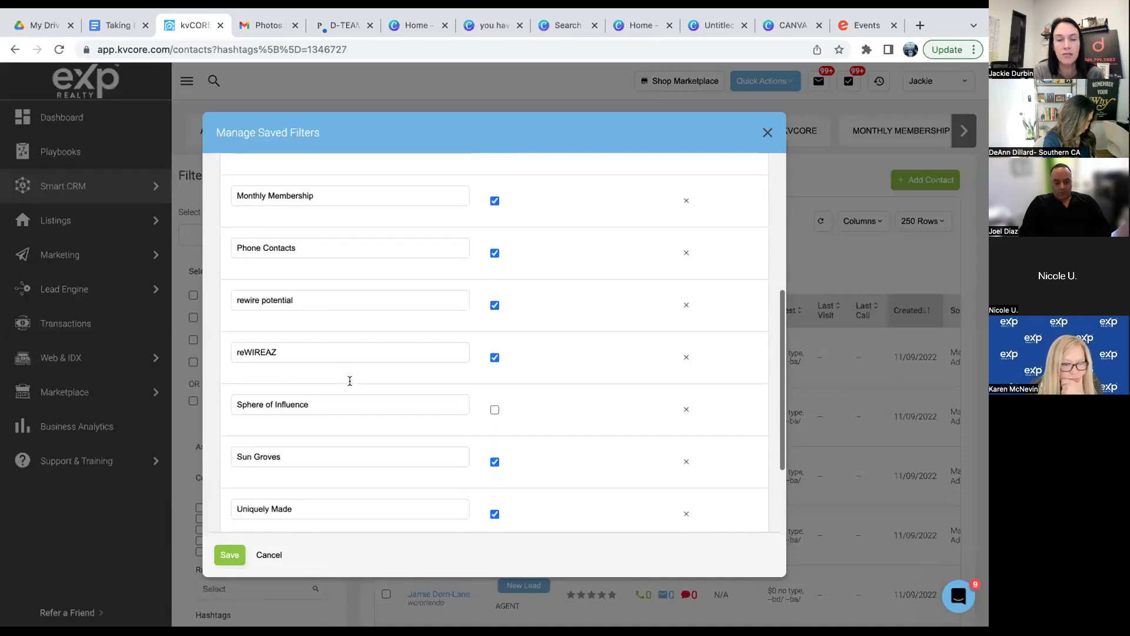
{"action": "scroll", "coordinate": [350, 387], "scroll_direction": "down", "scroll_amount": 2}
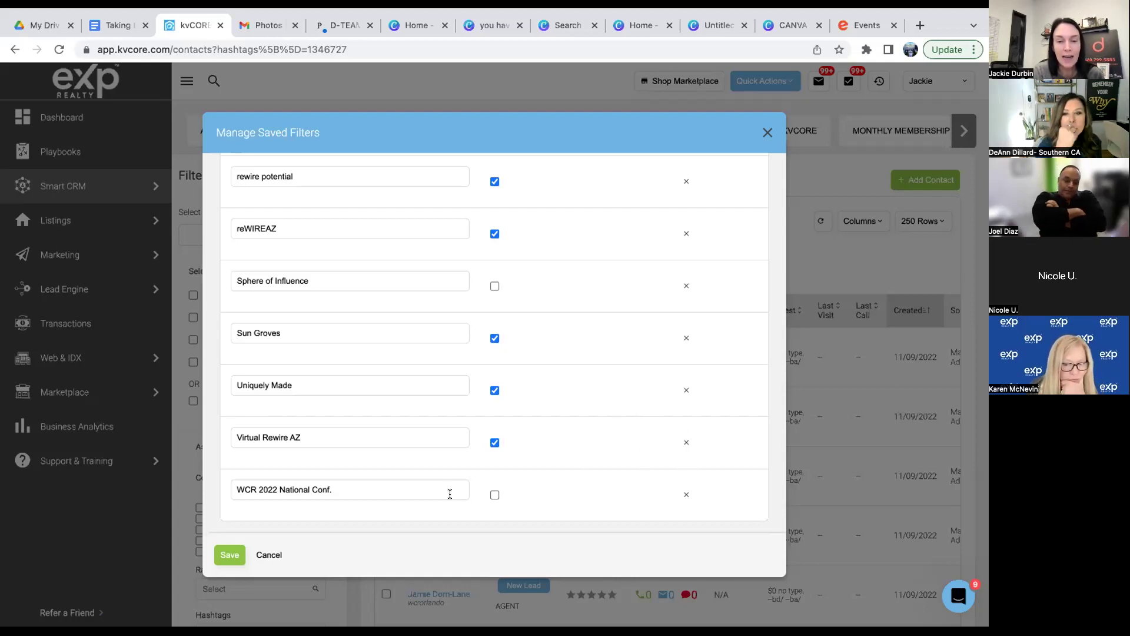
{"action": "left_click", "coordinate": [494, 494]}
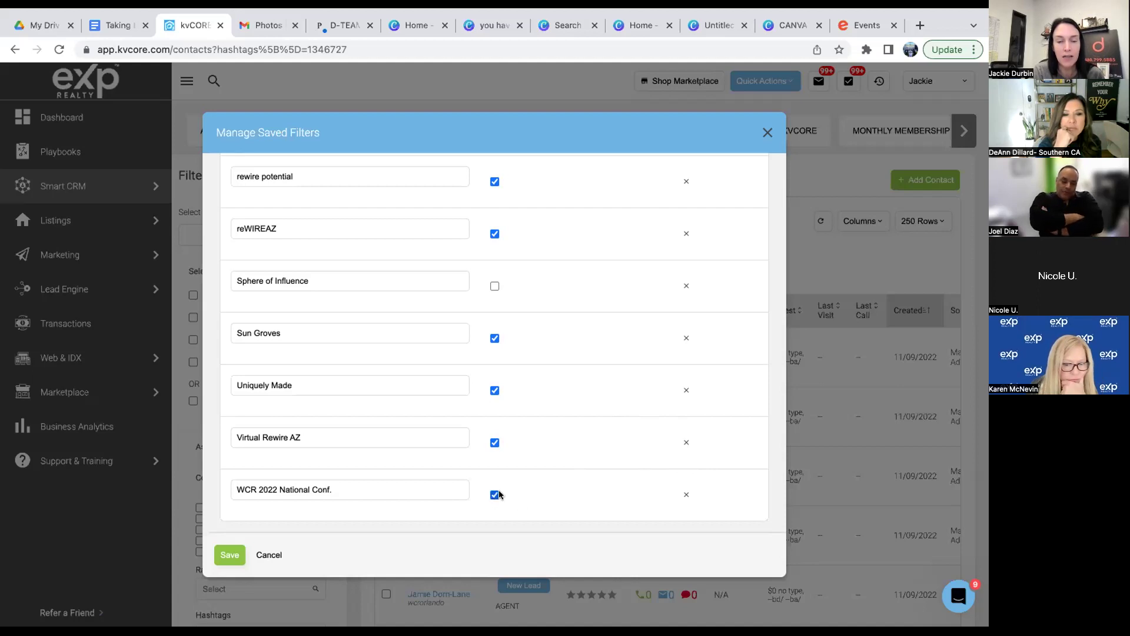
{"action": "left_click", "coordinate": [229, 555]}
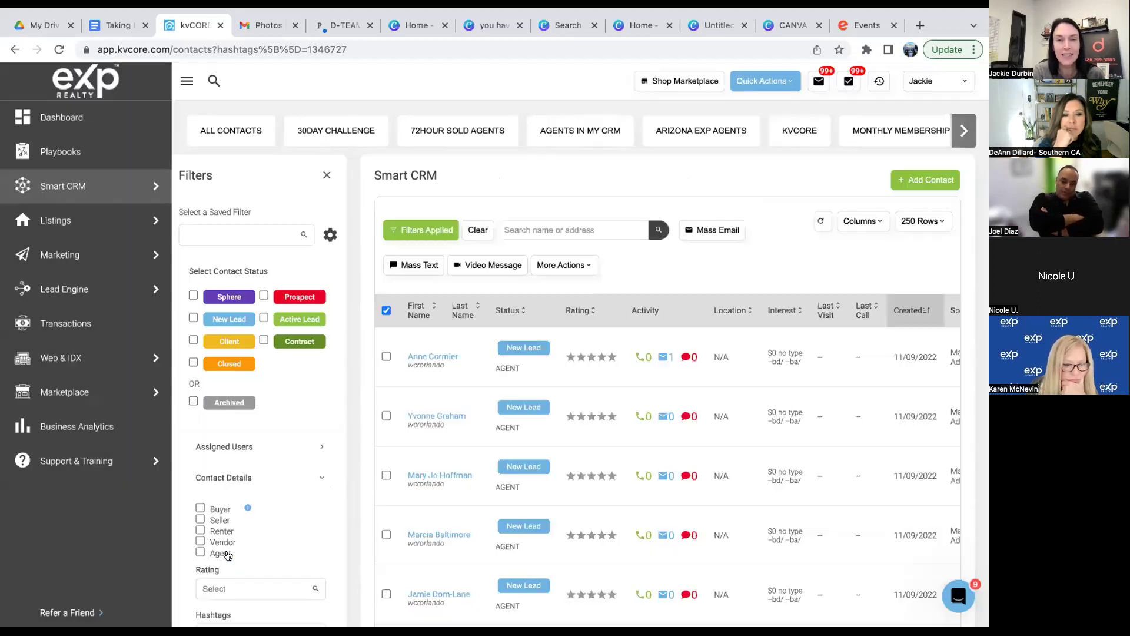
{"action": "scroll", "coordinate": [671, 134], "scroll_direction": "right", "scroll_amount": 10}
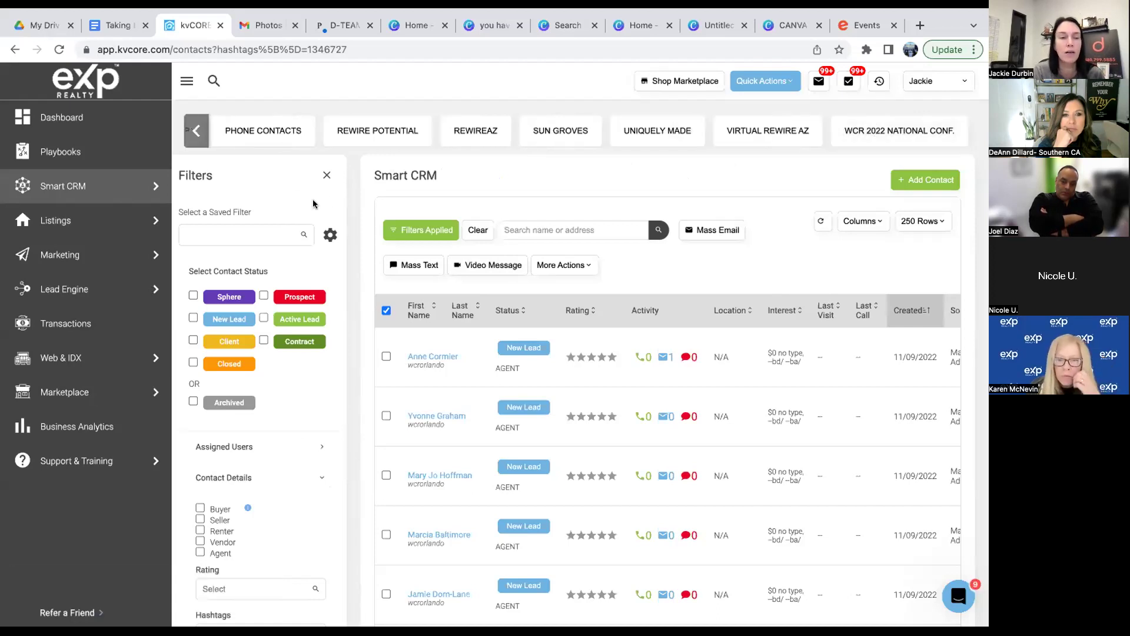
Open the overview page of all marketing tools and features.
{"action": "mouse_move", "coordinate": [83, 258]}
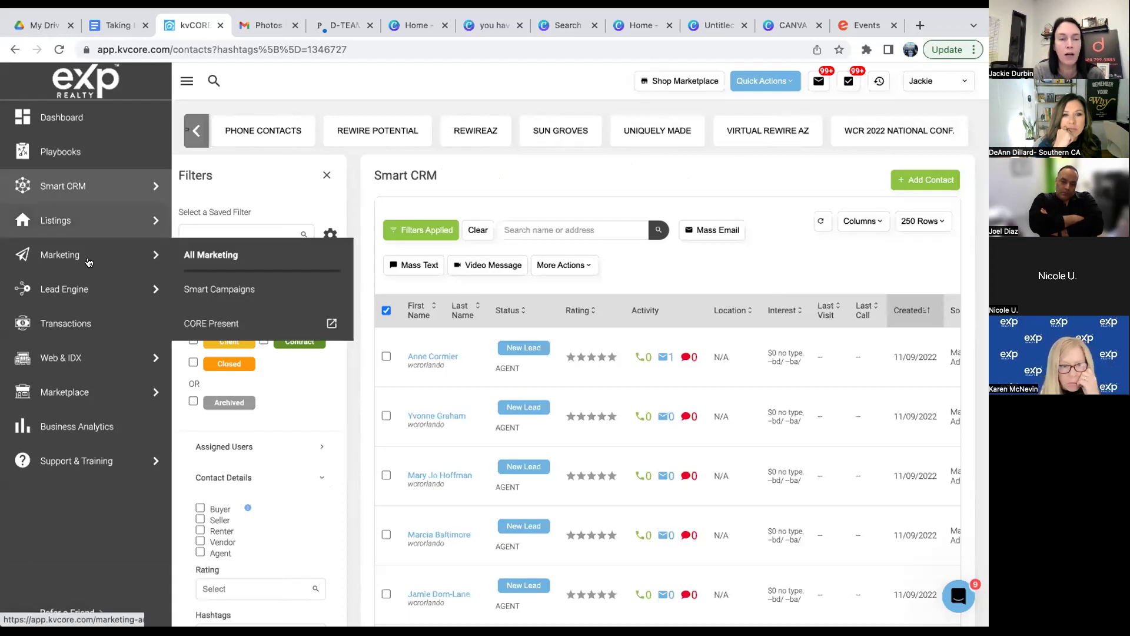
{"action": "left_click", "coordinate": [203, 254]}
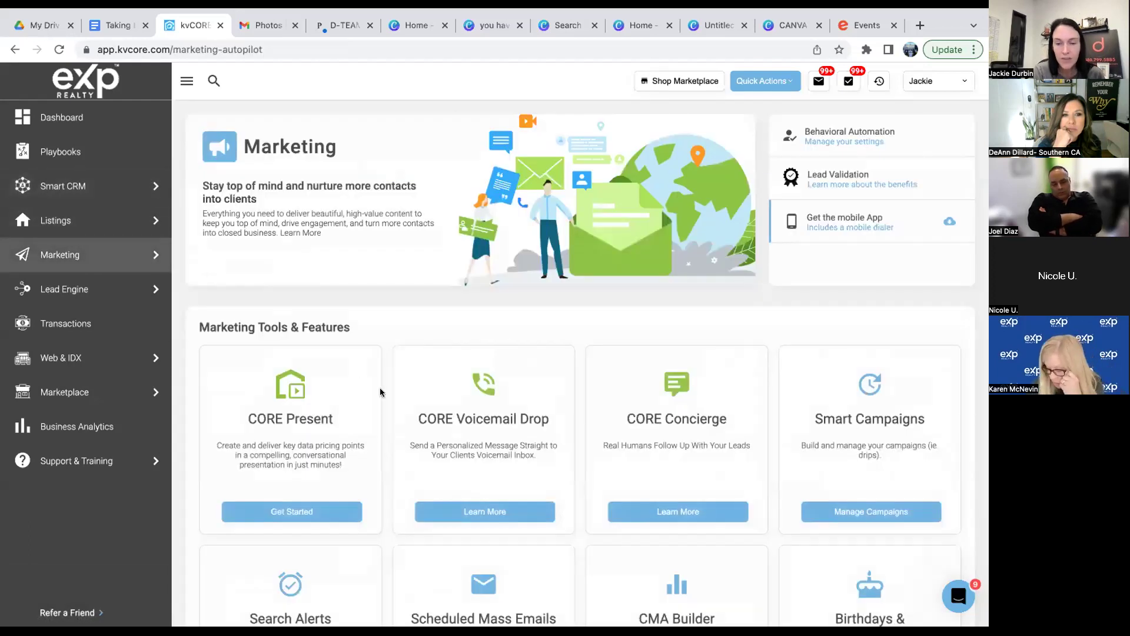
Open the scheduled mass emails tool and start a new scheduled email.
{"action": "scroll", "coordinate": [380, 392], "scroll_direction": "down", "scroll_amount": 4}
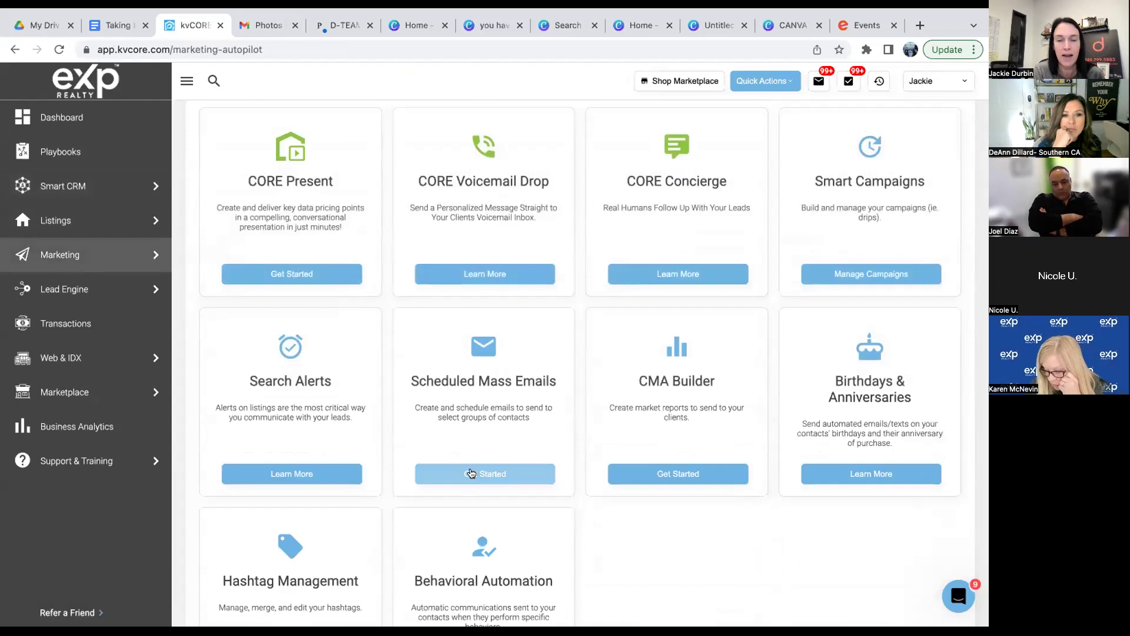
{"action": "left_click", "coordinate": [471, 473]}
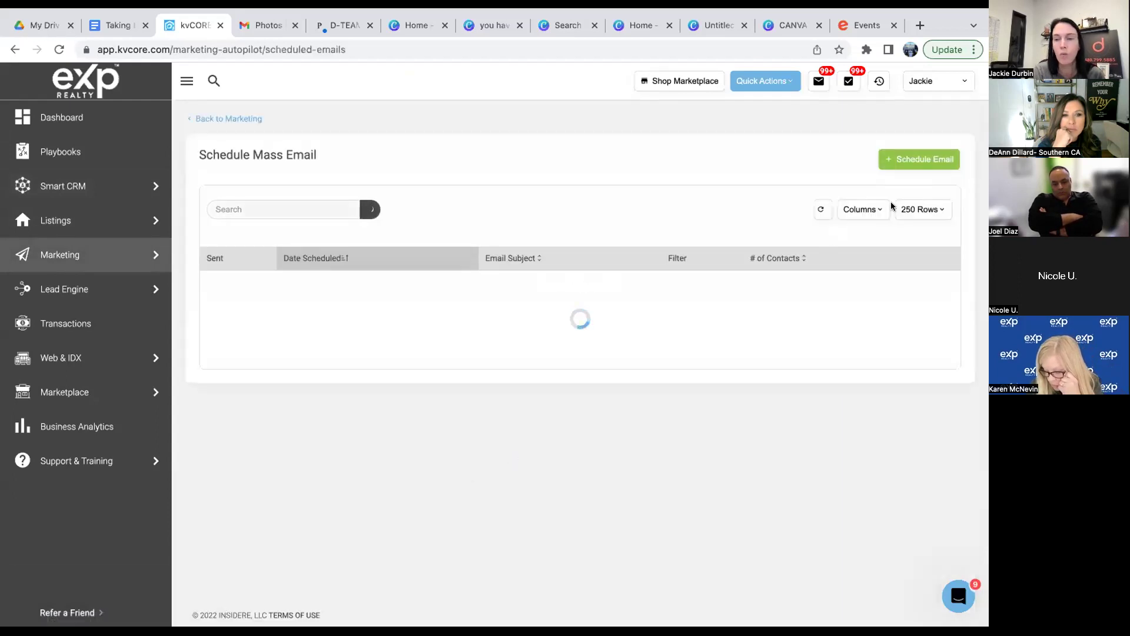
{"action": "left_click", "coordinate": [904, 162]}
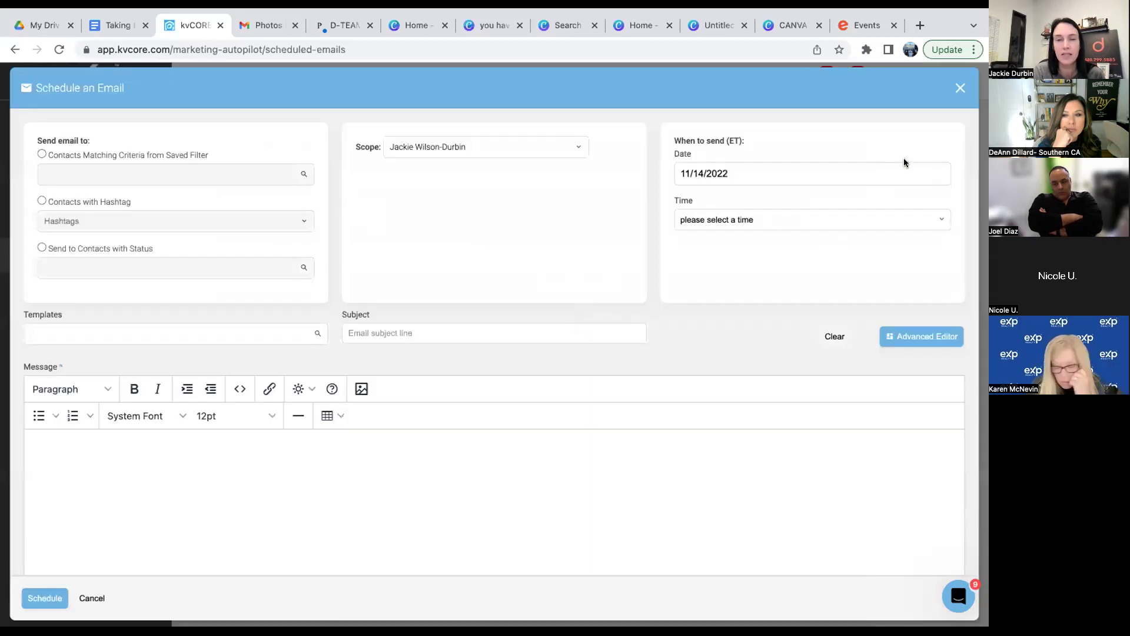
Address the scheduled email to contacts matching the saved filter "WCR 2022 National Conf.".
{"action": "left_click", "coordinate": [34, 149]}
{"action": "left_click", "coordinate": [63, 168]}
{"action": "scroll", "coordinate": [88, 253], "scroll_direction": "down", "scroll_amount": 8}
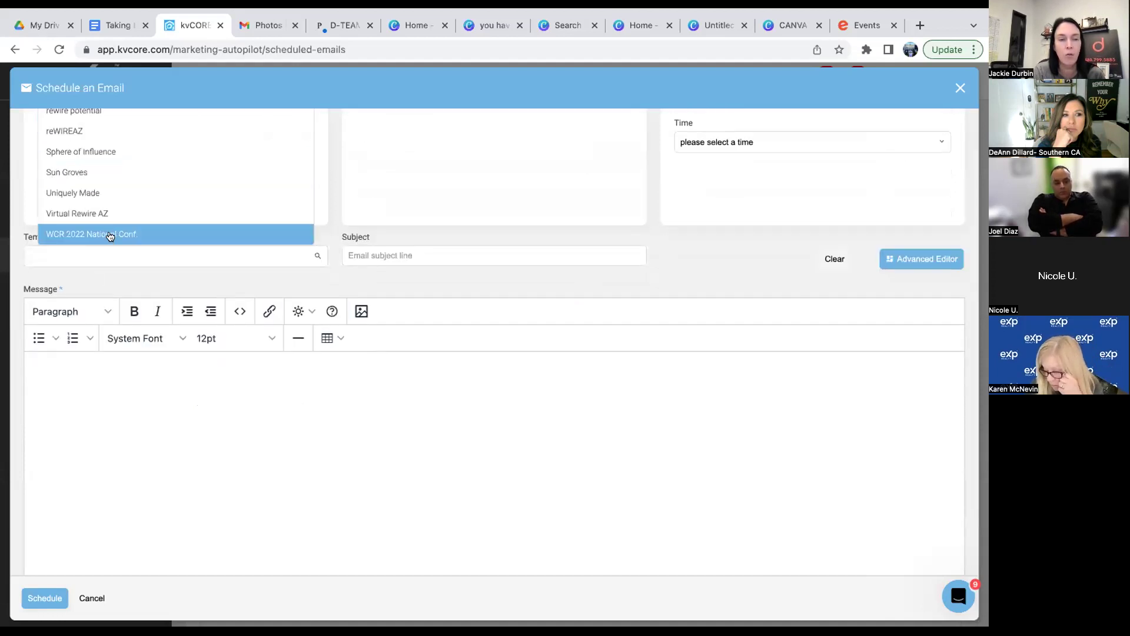
{"action": "left_click", "coordinate": [109, 232]}
{"action": "scroll", "coordinate": [107, 243], "scroll_direction": "up", "scroll_amount": 3}
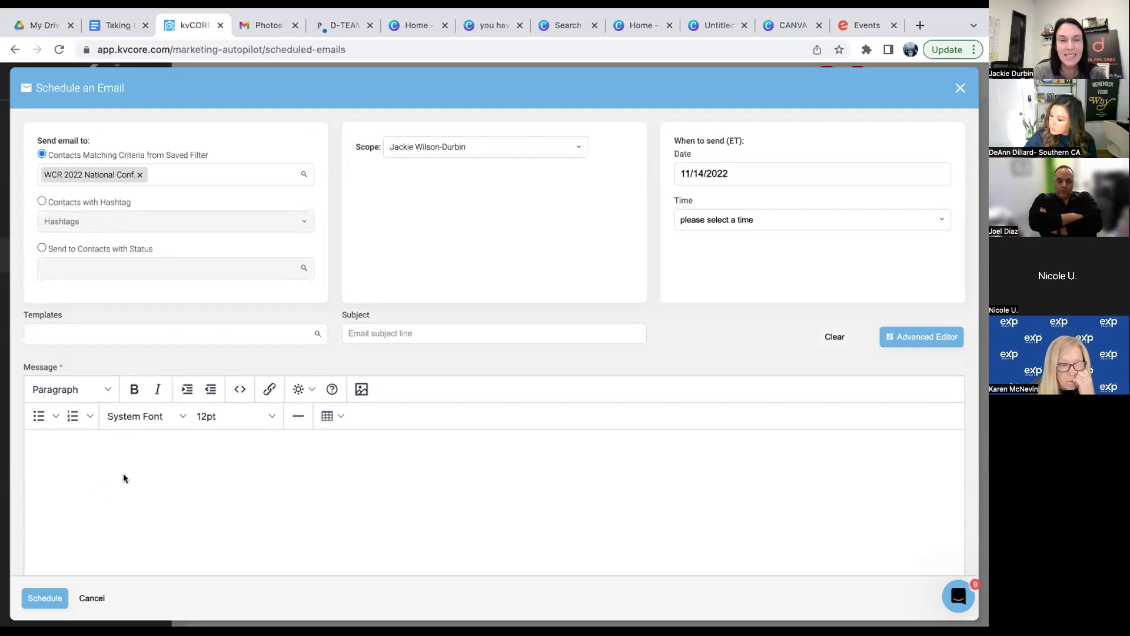
Switch the message to the advanced editor, accepting the loss of changes, and look through its available content blocks.
{"action": "left_click", "coordinate": [912, 338]}
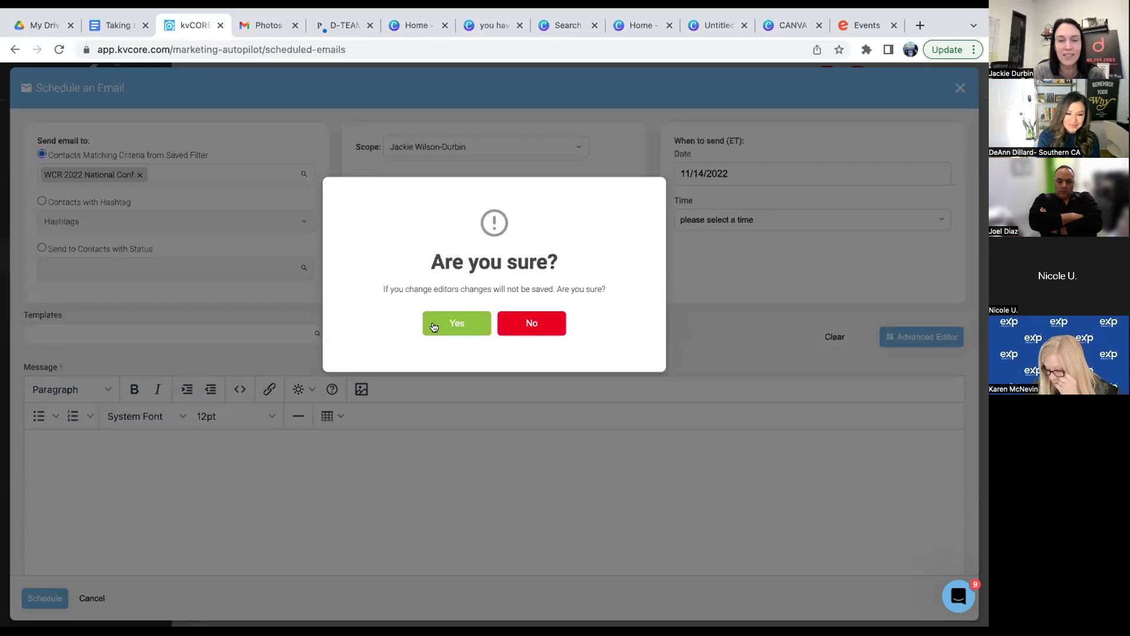
{"action": "left_click", "coordinate": [462, 322]}
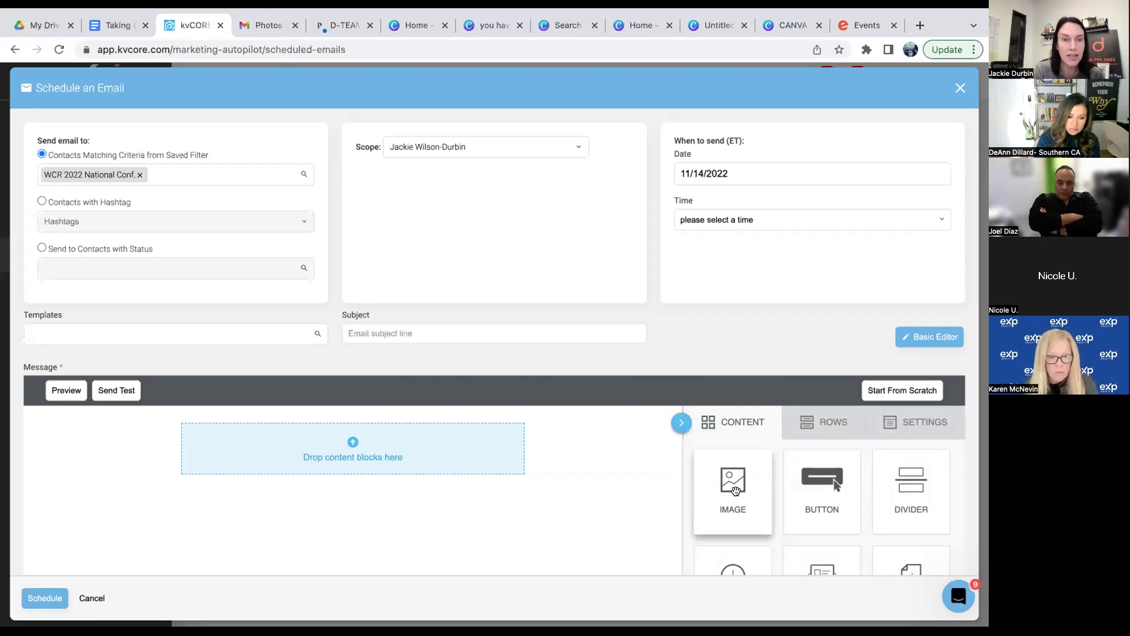
{"action": "scroll", "coordinate": [735, 491], "scroll_direction": "down", "scroll_amount": 3}
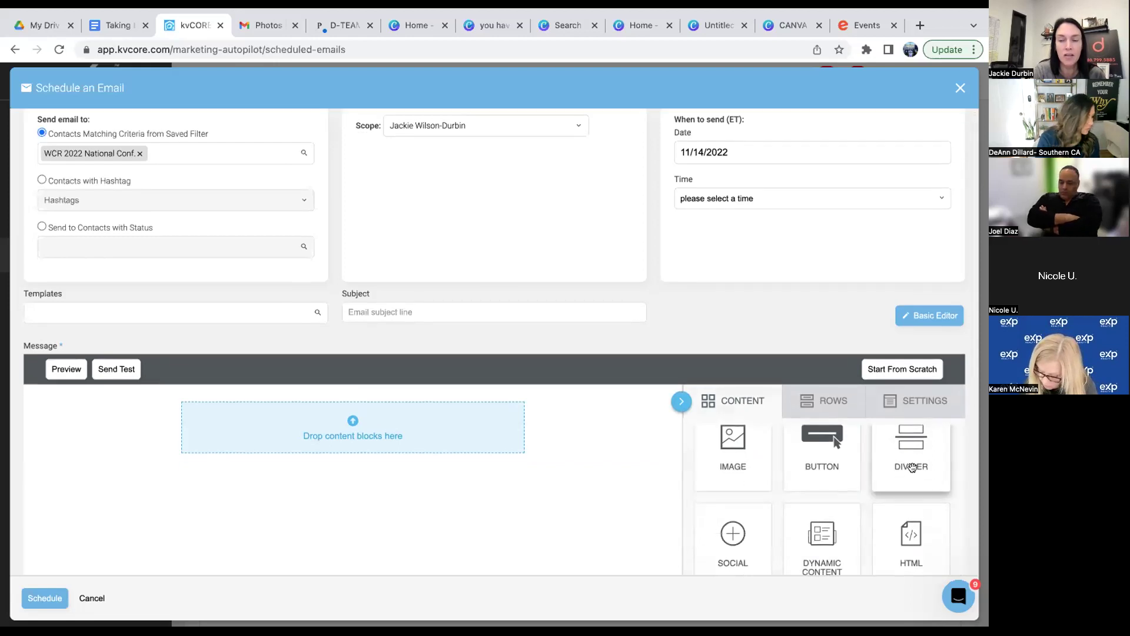
{"action": "scroll", "coordinate": [912, 466], "scroll_direction": "down", "scroll_amount": 4}
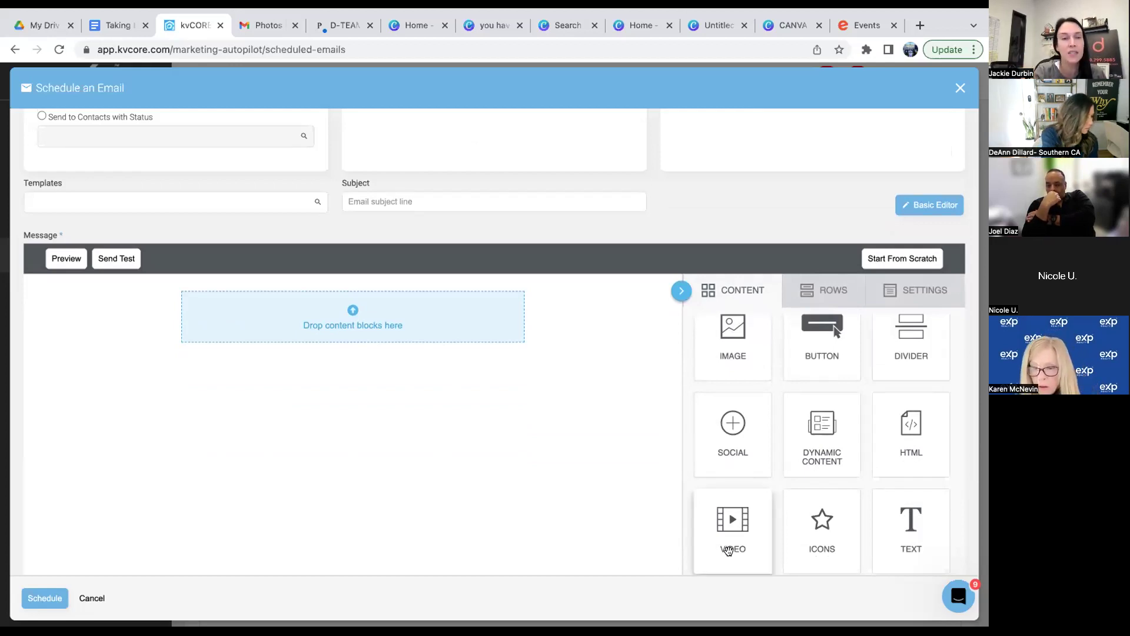
{"action": "scroll", "coordinate": [737, 544], "scroll_direction": "down", "scroll_amount": 2}
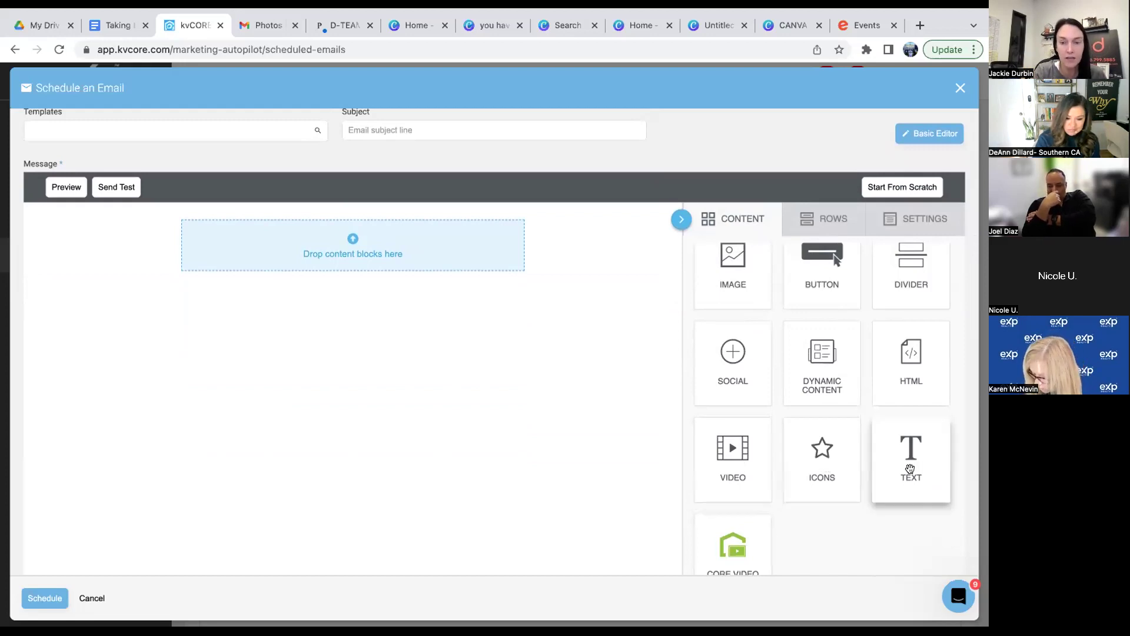
{"action": "scroll", "coordinate": [782, 522], "scroll_direction": "down", "scroll_amount": 1}
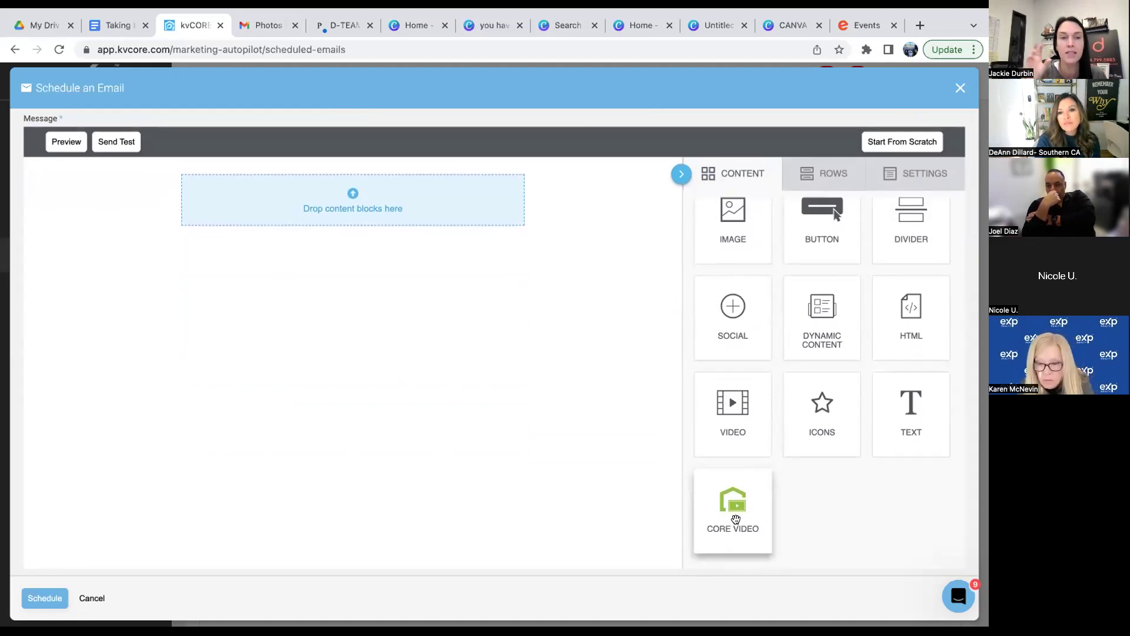
Search the email templates for "novem" and load "November and December FREE + paid kvCORE Trainings" into the message.
{"action": "scroll", "coordinate": [736, 519], "scroll_direction": "up", "scroll_amount": 5}
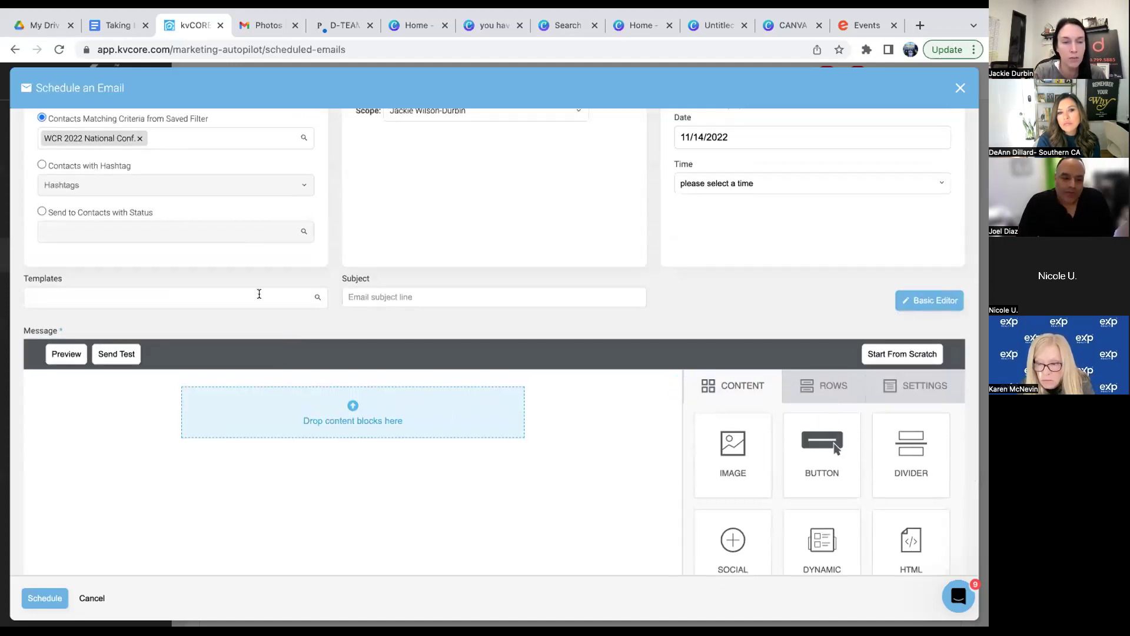
{"action": "left_click", "coordinate": [259, 294]}
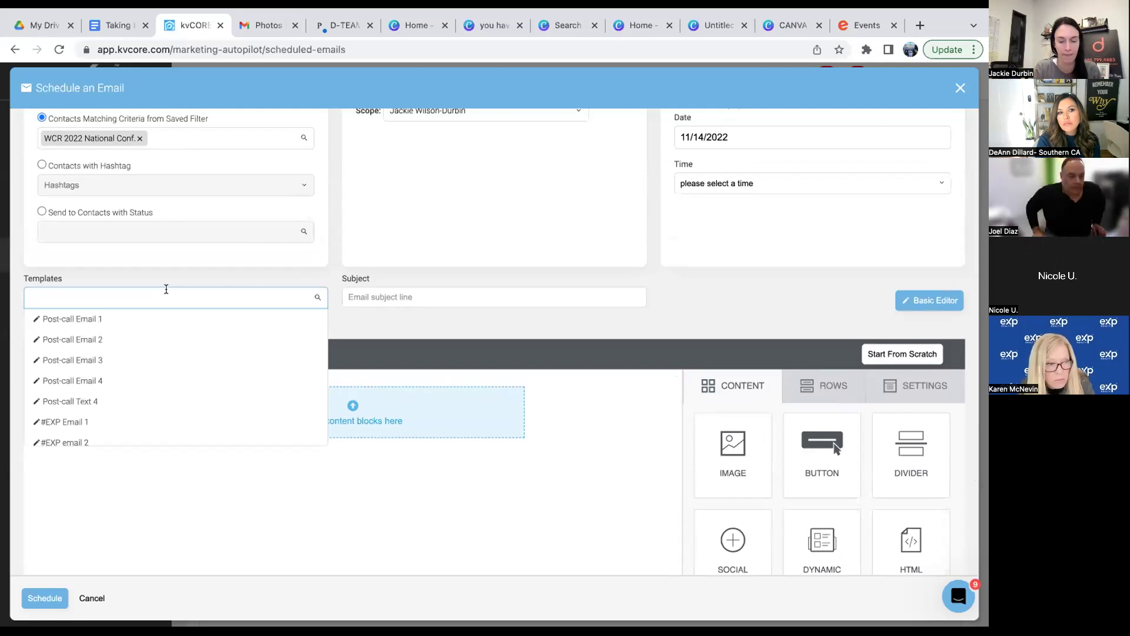
{"action": "type", "text": "novem"}
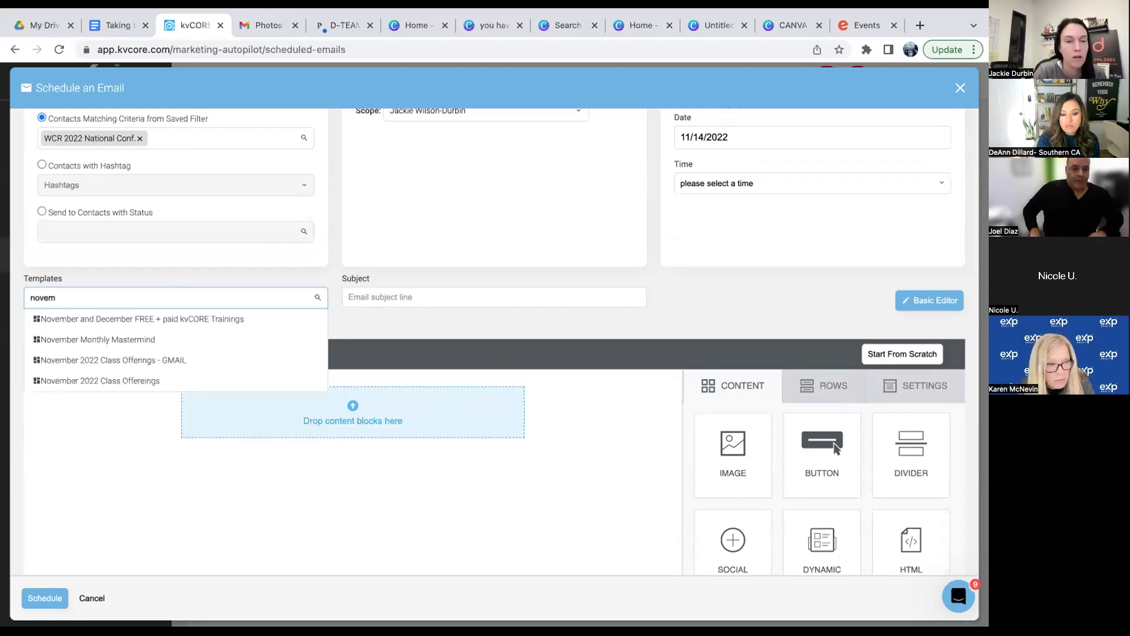
{"action": "left_click", "coordinate": [151, 319]}
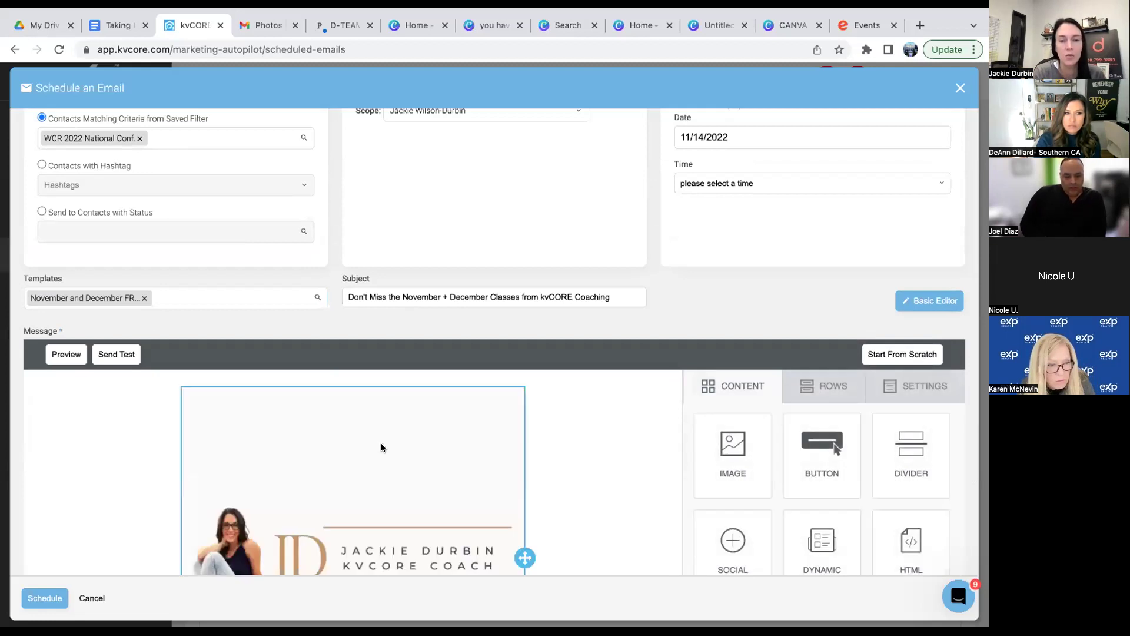
Read through the template's email body and inspect the link settings of its class registration buttons.
{"action": "scroll", "coordinate": [562, 477], "scroll_direction": "down", "scroll_amount": 5}
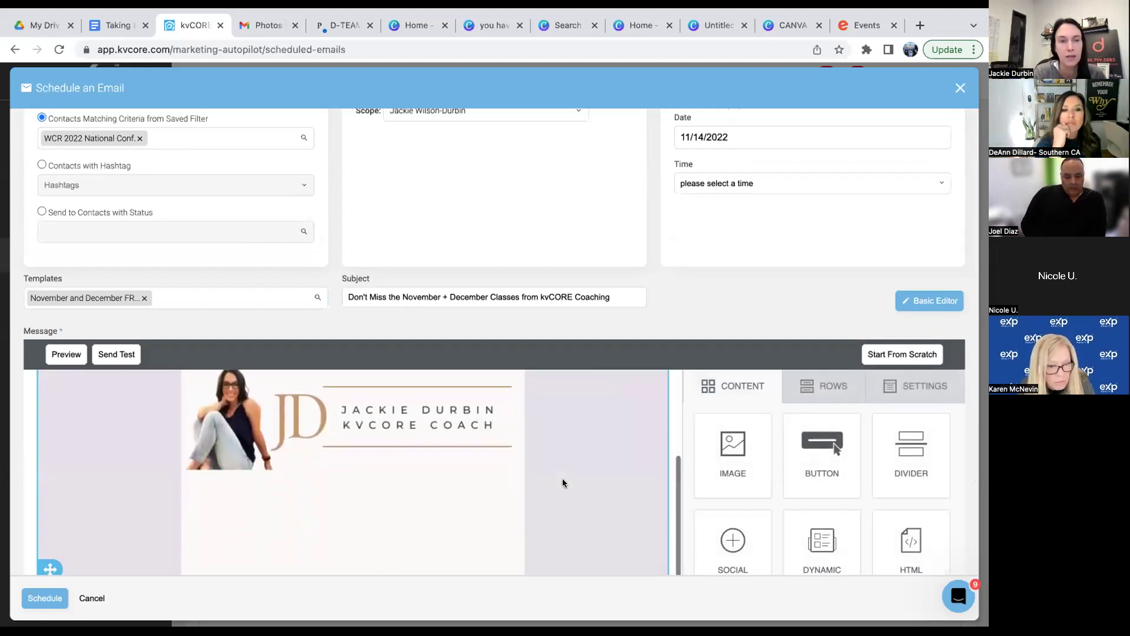
{"action": "scroll", "coordinate": [563, 478], "scroll_direction": "down", "scroll_amount": 5}
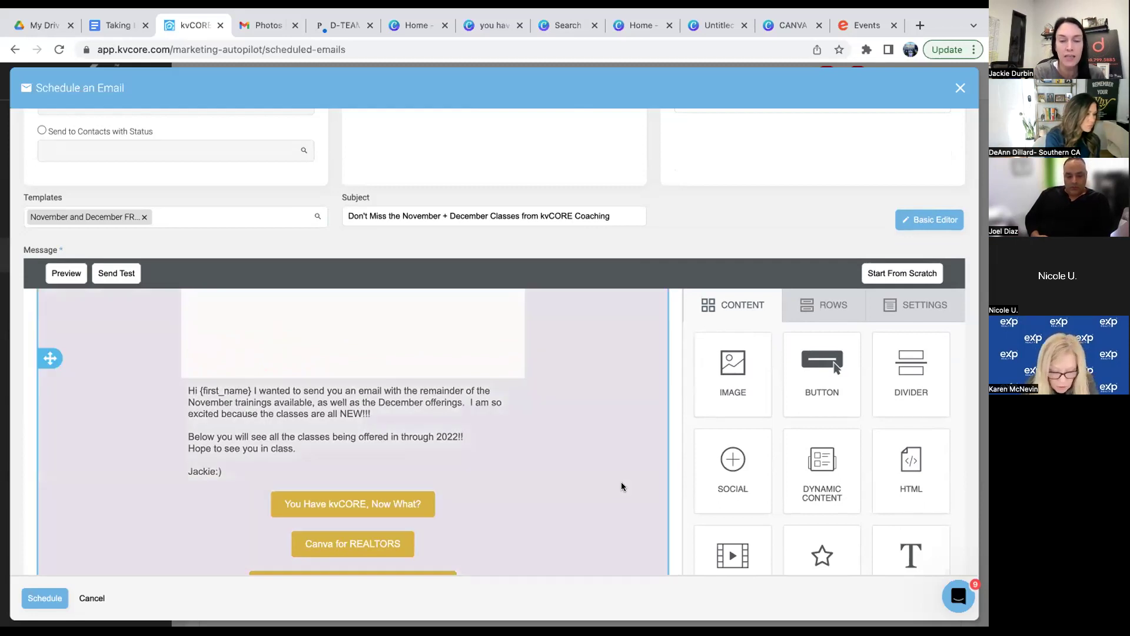
{"action": "scroll", "coordinate": [622, 487], "scroll_direction": "down", "scroll_amount": 1}
{"action": "scroll", "coordinate": [622, 486], "scroll_direction": "down", "scroll_amount": 2}
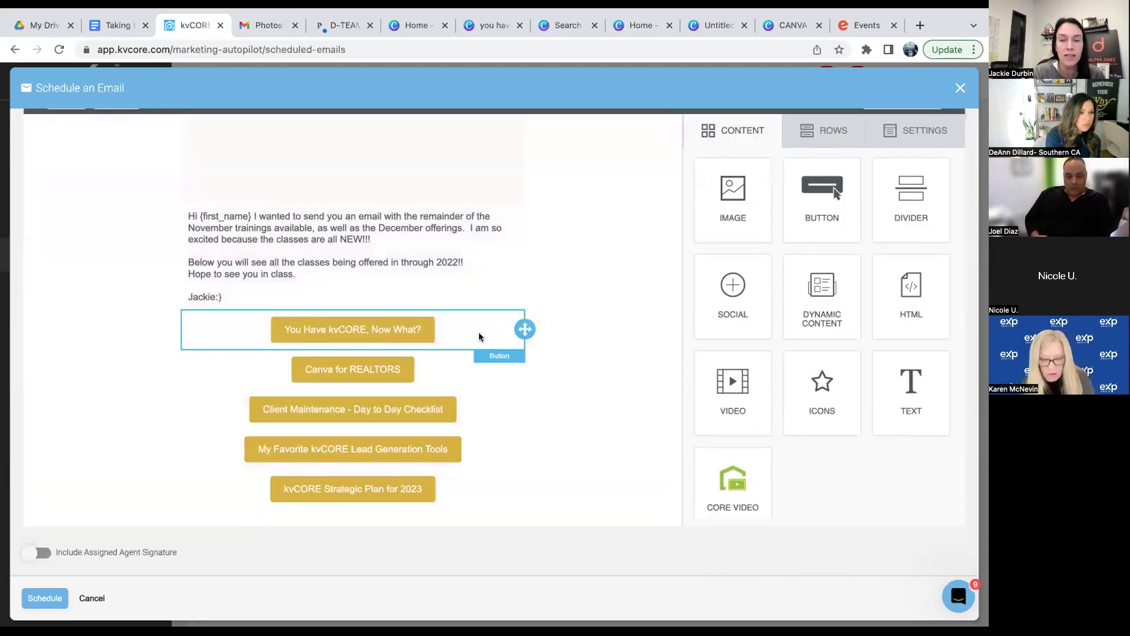
{"action": "left_click", "coordinate": [479, 332]}
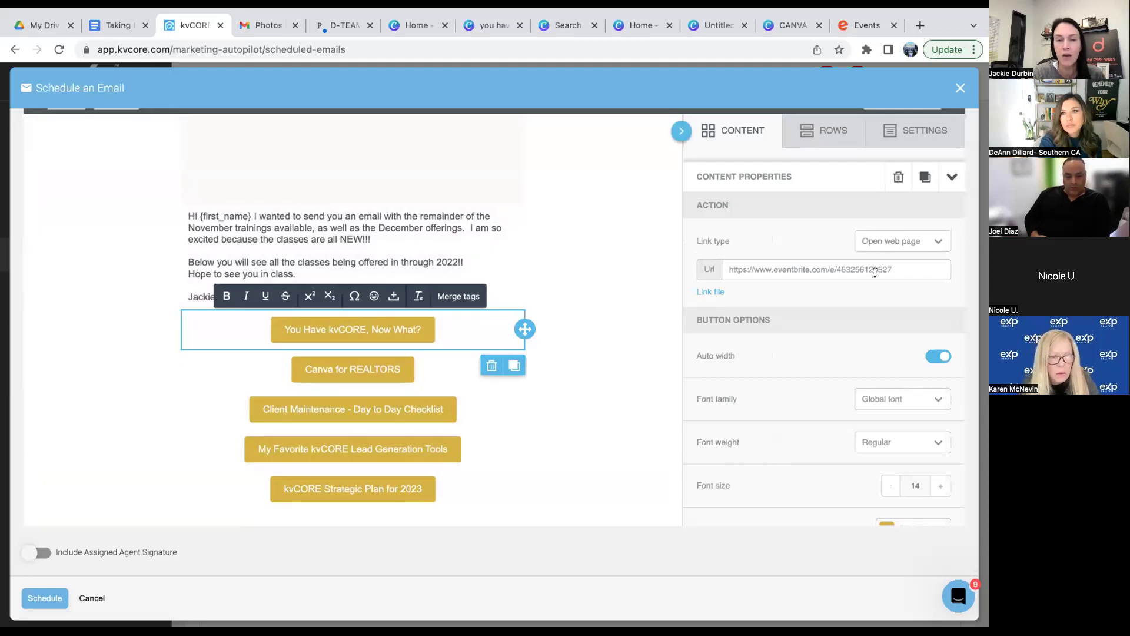
{"action": "left_click", "coordinate": [458, 363]}
{"action": "left_click", "coordinate": [465, 410]}
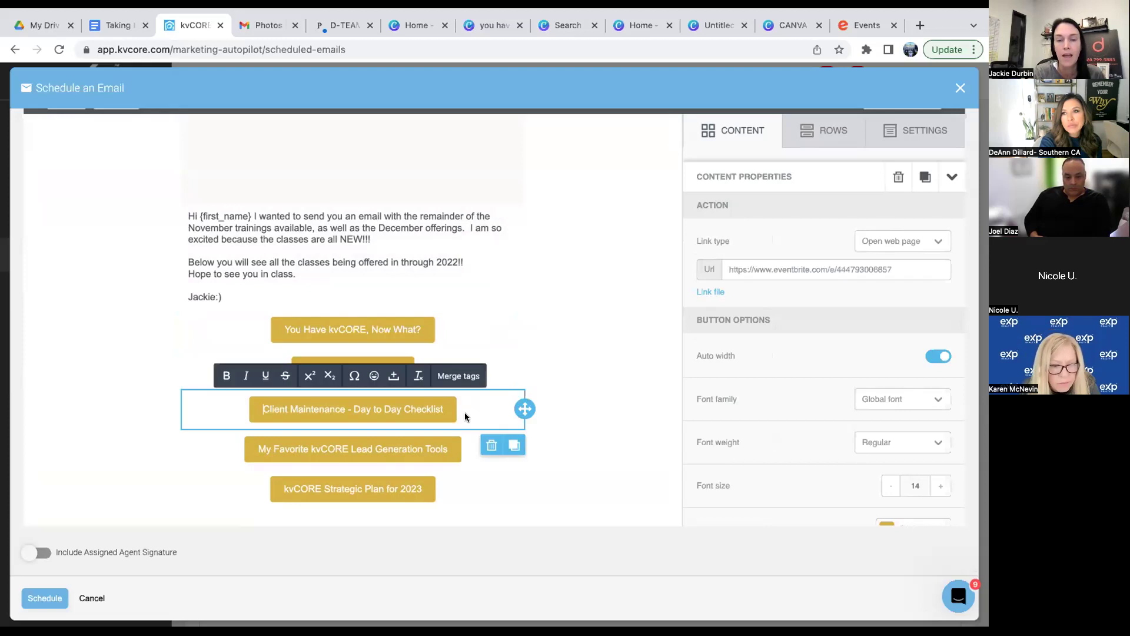
{"action": "left_click", "coordinate": [468, 452]}
{"action": "left_click", "coordinate": [464, 486]}
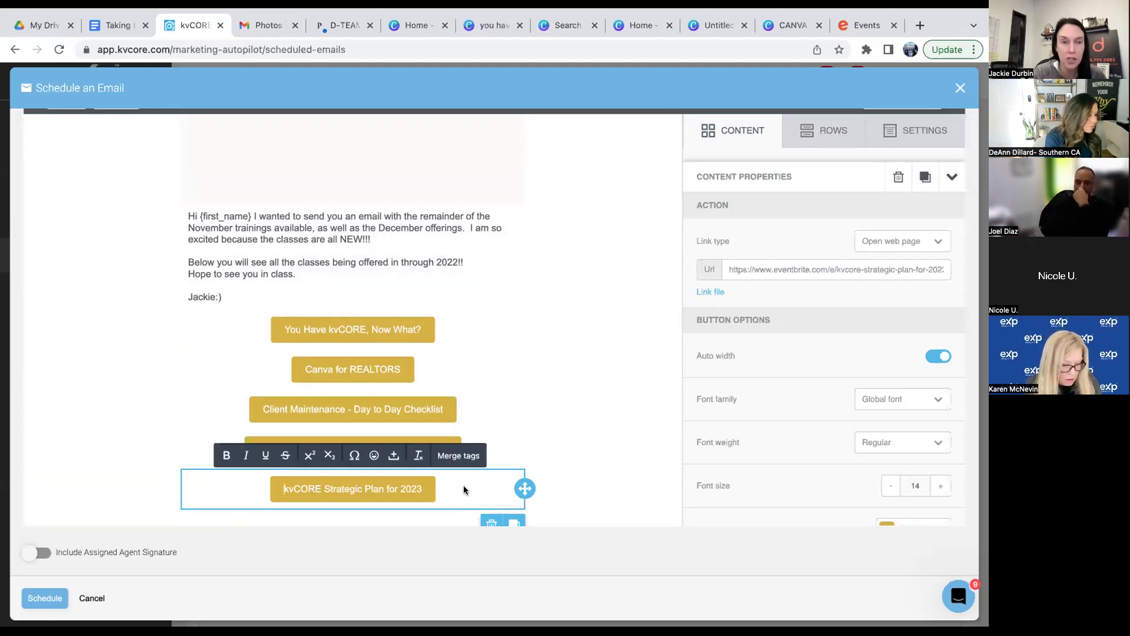
Preview the email in desktop view and look through its whole content.
{"action": "scroll", "coordinate": [464, 486], "scroll_direction": "up", "scroll_amount": 10}
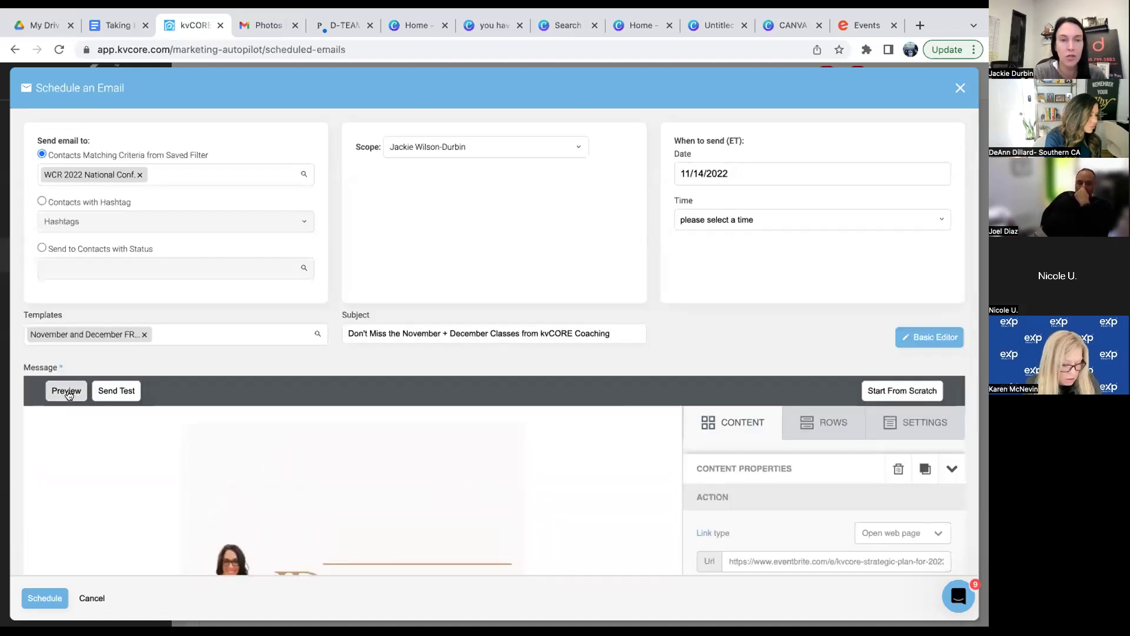
{"action": "left_click", "coordinate": [66, 391]}
{"action": "scroll", "coordinate": [603, 420], "scroll_direction": "down", "scroll_amount": 4}
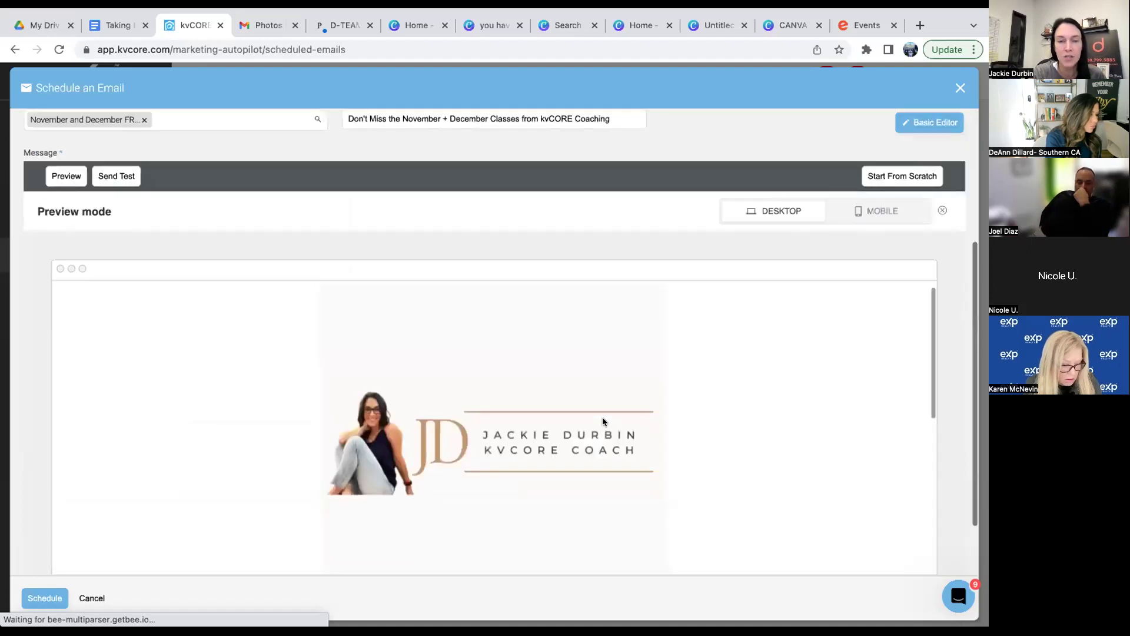
{"action": "scroll", "coordinate": [603, 417], "scroll_direction": "down", "scroll_amount": 6}
{"action": "scroll", "coordinate": [603, 417], "scroll_direction": "up", "scroll_amount": 6}
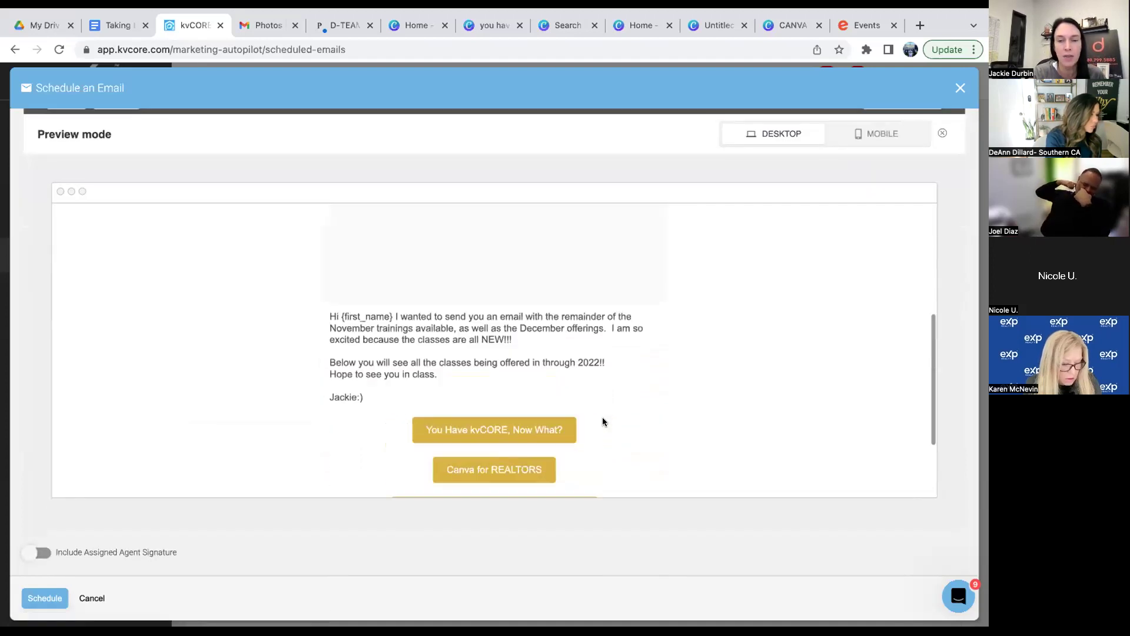
Check the email in the mobile preview and close the scheduled email without saving it.
{"action": "left_click", "coordinate": [867, 136]}
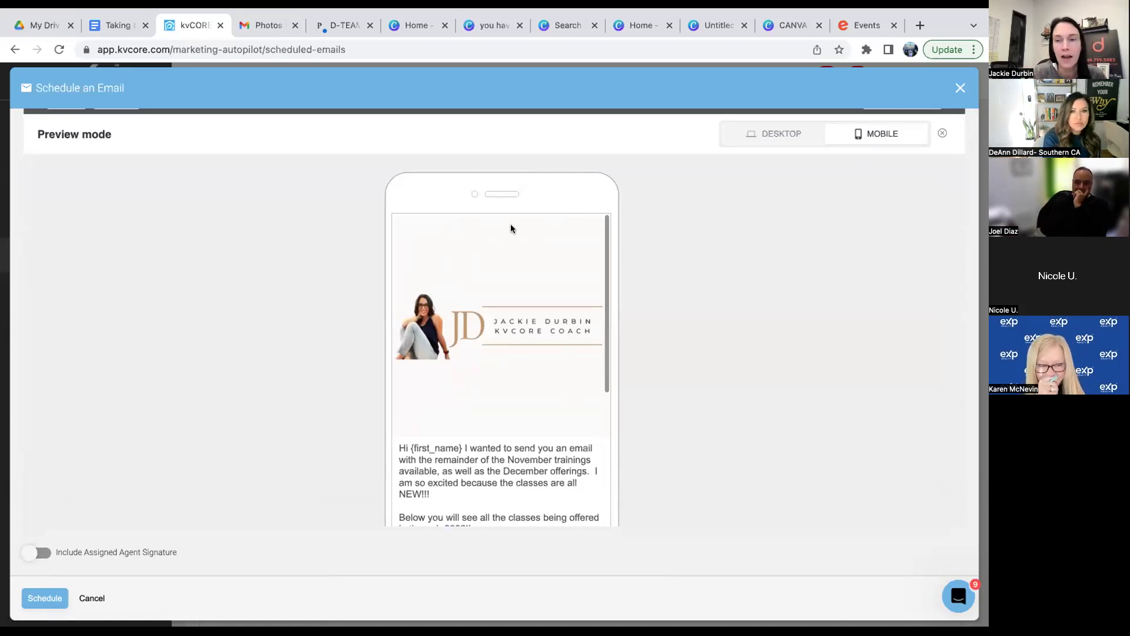
{"action": "scroll", "coordinate": [510, 227], "scroll_direction": "down", "scroll_amount": 5}
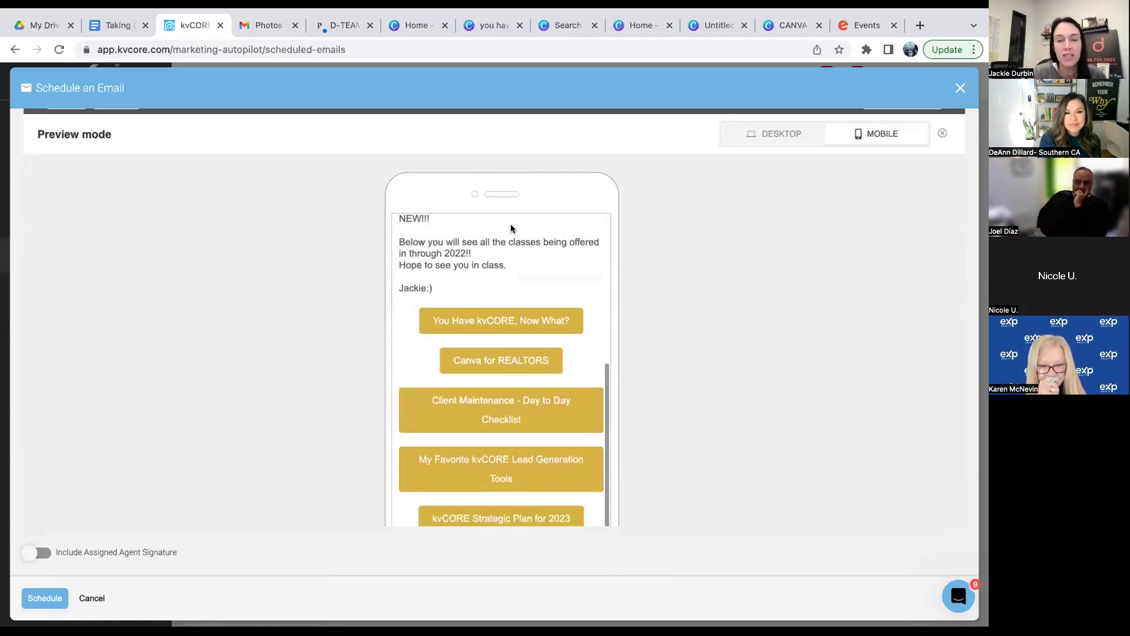
{"action": "scroll", "coordinate": [510, 225], "scroll_direction": "up", "scroll_amount": 2}
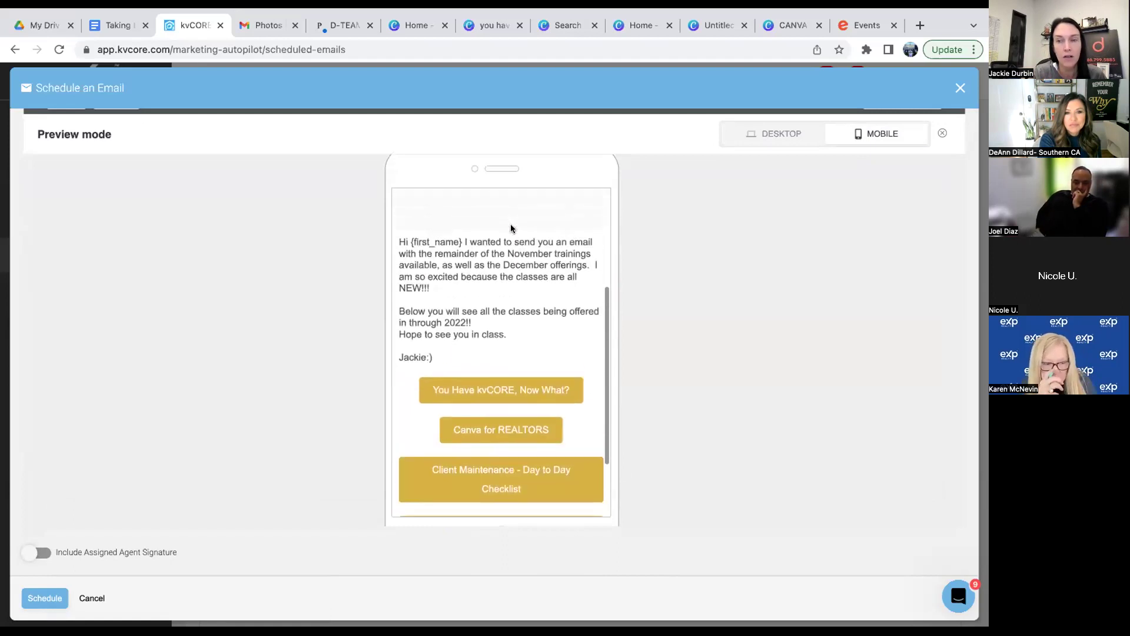
{"action": "scroll", "coordinate": [510, 228], "scroll_direction": "up", "scroll_amount": 5}
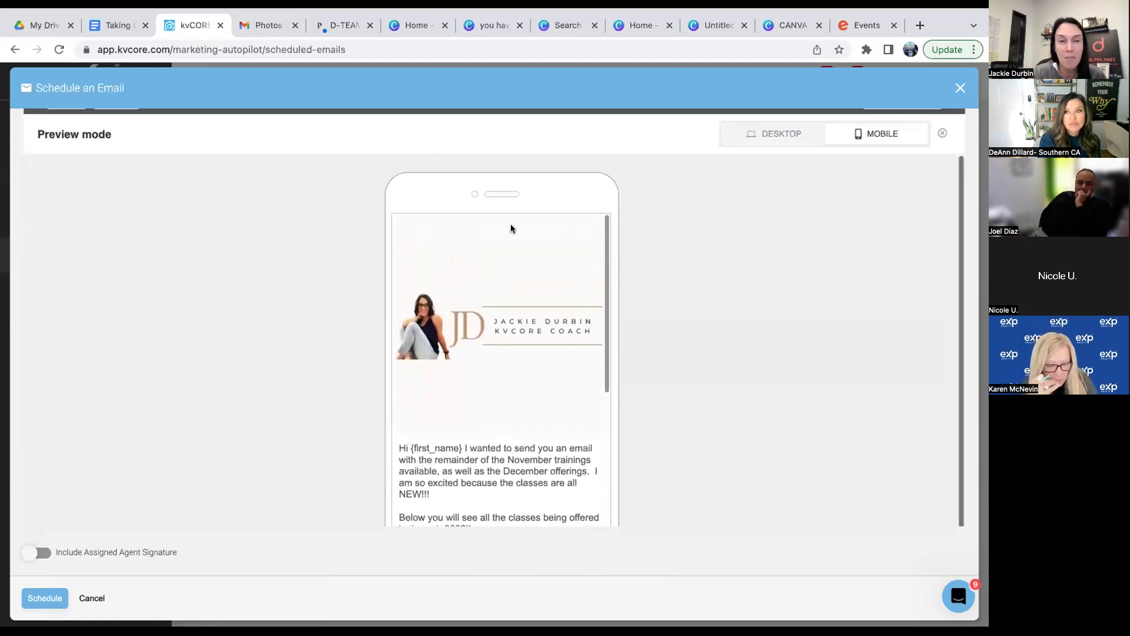
{"action": "scroll", "coordinate": [510, 228], "scroll_direction": "up", "scroll_amount": 3}
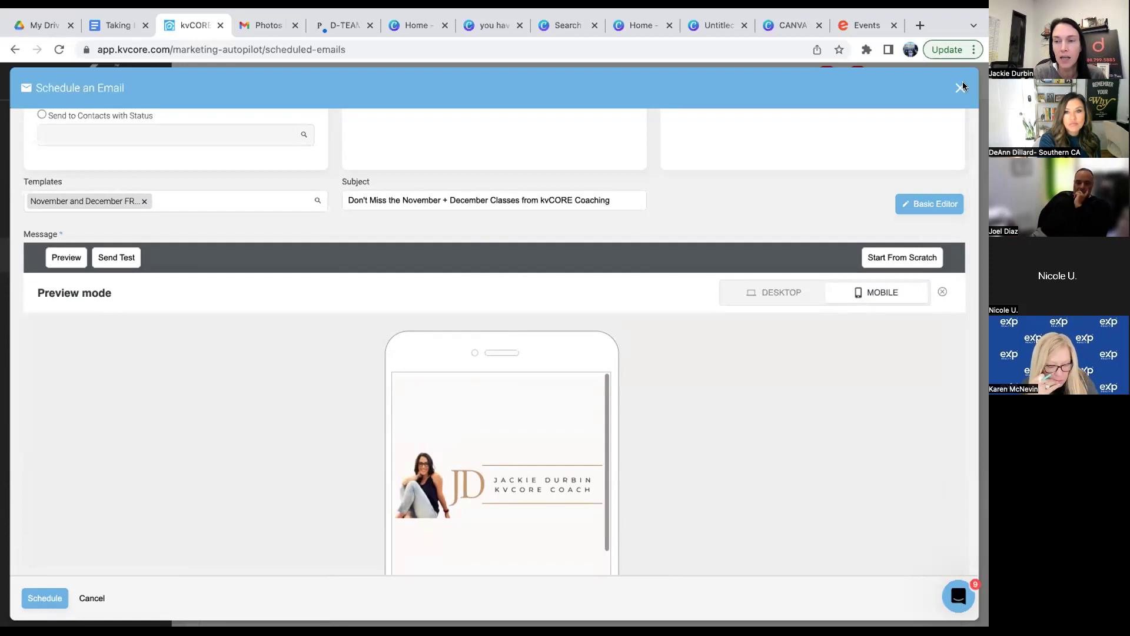
{"action": "left_click", "coordinate": [961, 88]}
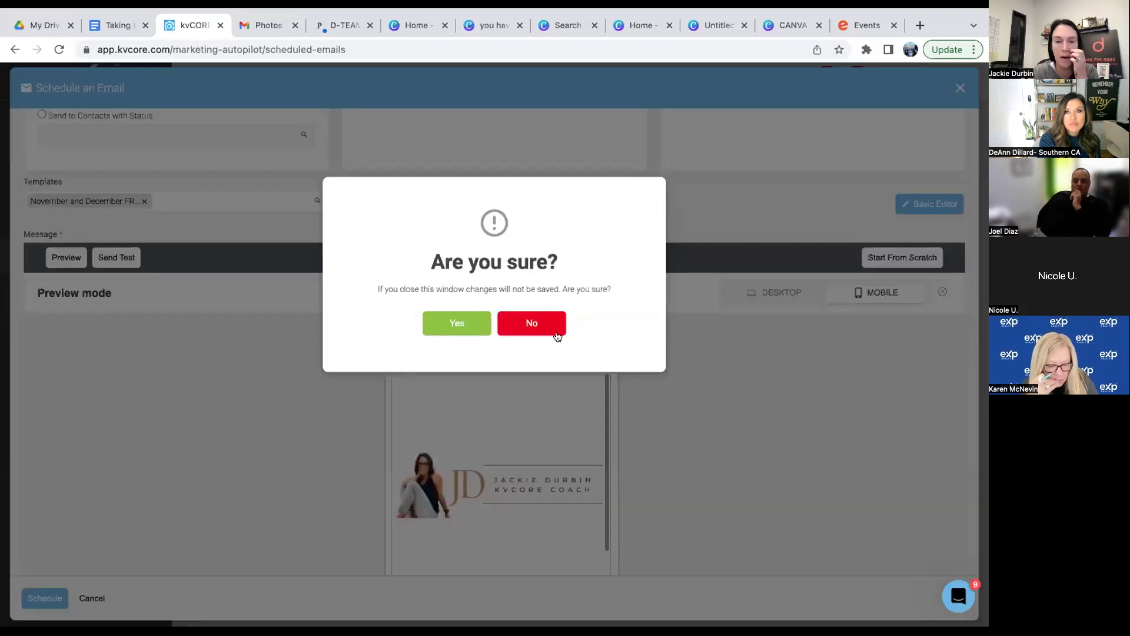
{"action": "left_click", "coordinate": [459, 324]}
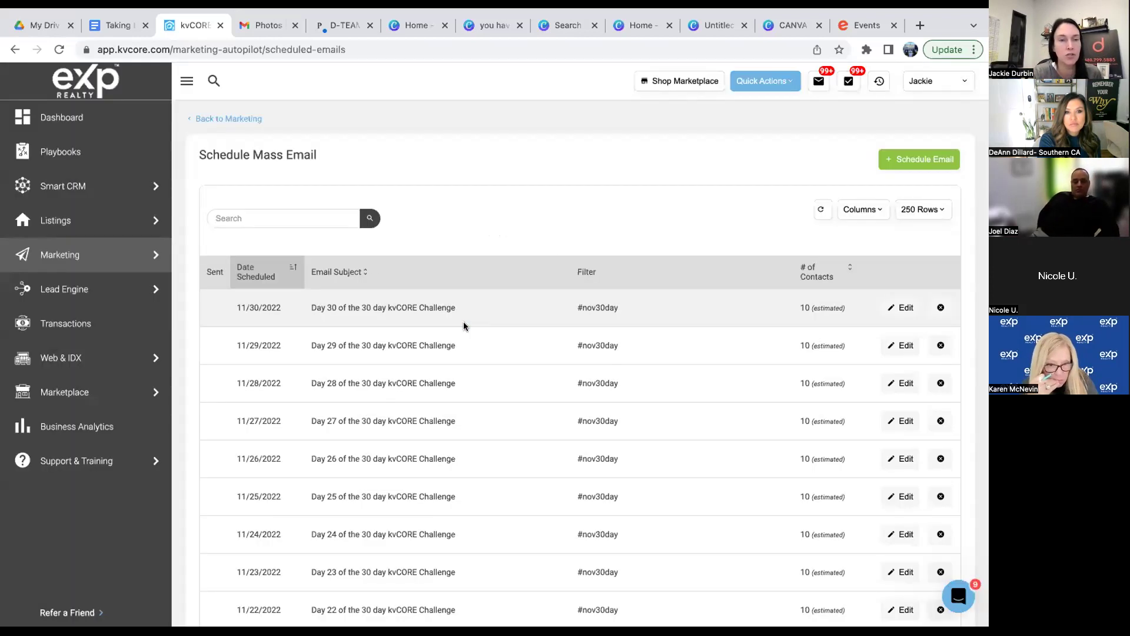
Open the website settings and look through the General options, from template and theme to background images, secondary logo and hide toggles.
{"action": "mouse_move", "coordinate": [135, 242]}
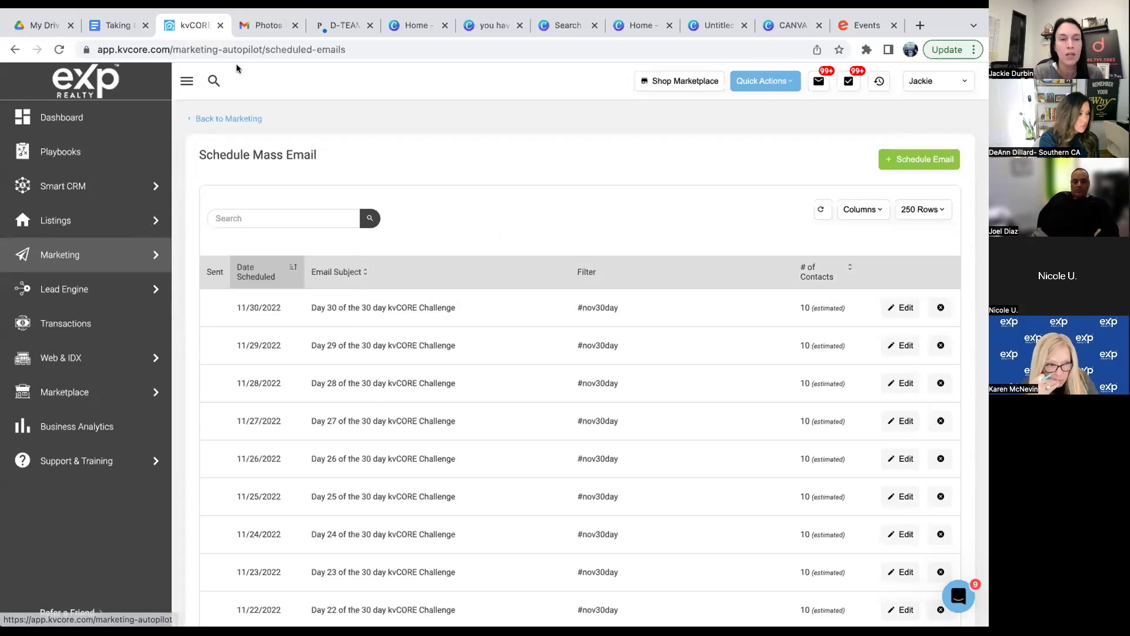
{"action": "mouse_move", "coordinate": [121, 364]}
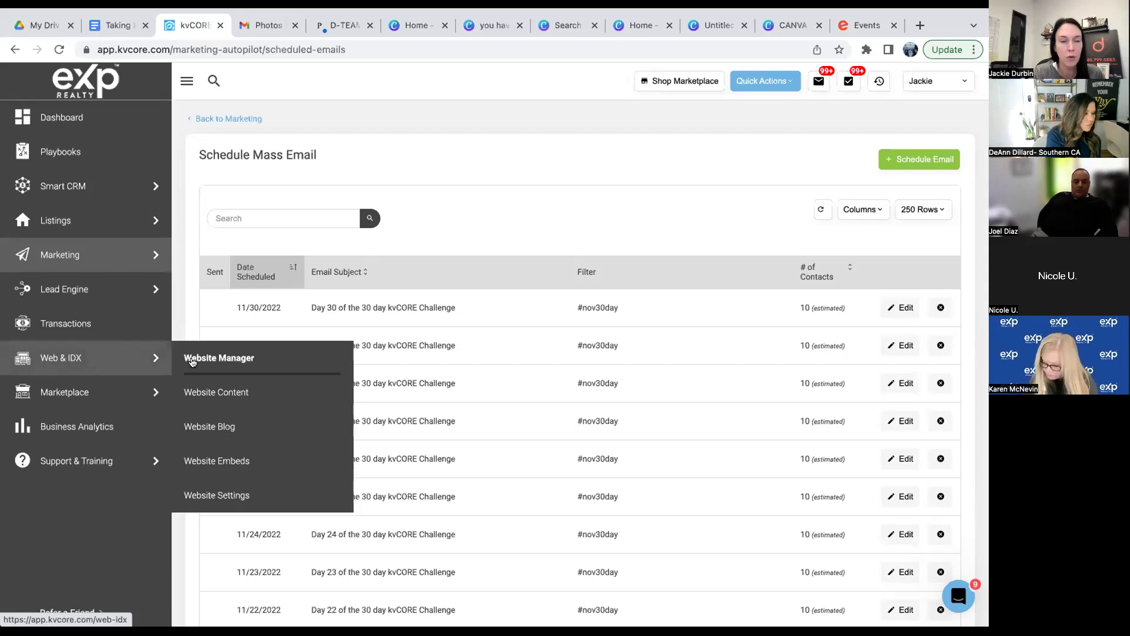
{"action": "left_click", "coordinate": [234, 493]}
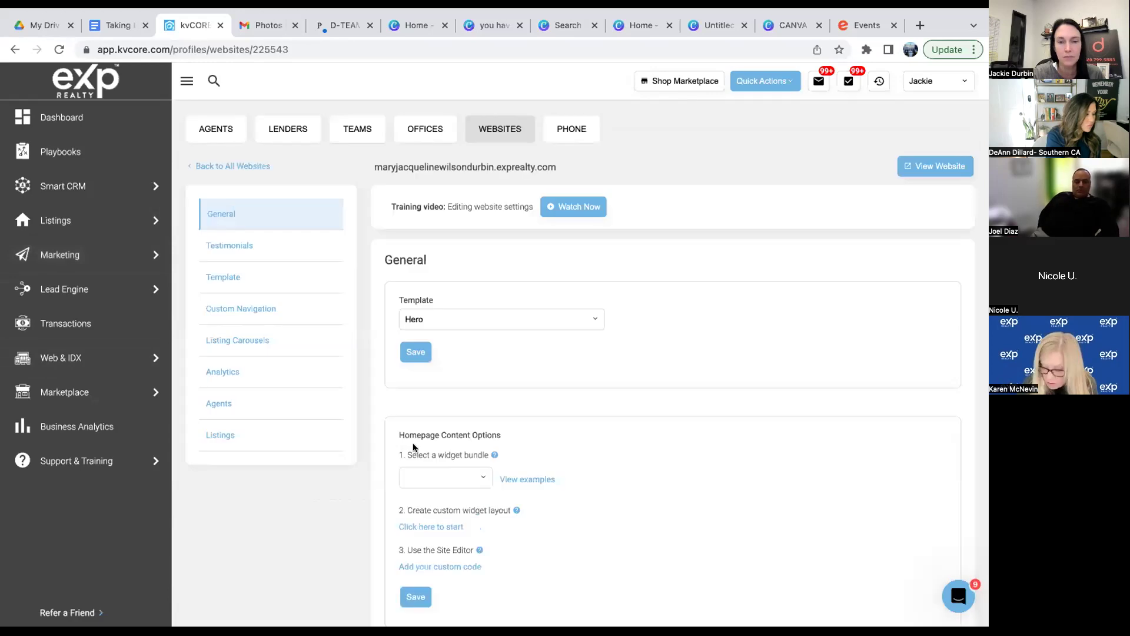
{"action": "scroll", "coordinate": [365, 509], "scroll_direction": "down", "scroll_amount": 10}
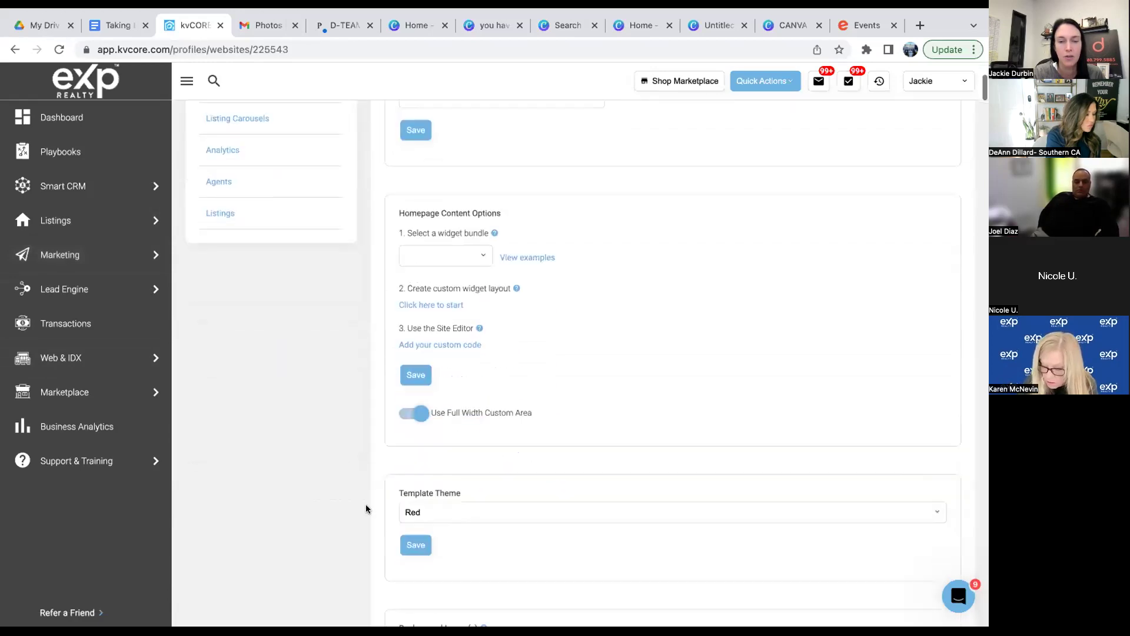
{"action": "scroll", "coordinate": [365, 508], "scroll_direction": "down", "scroll_amount": 4}
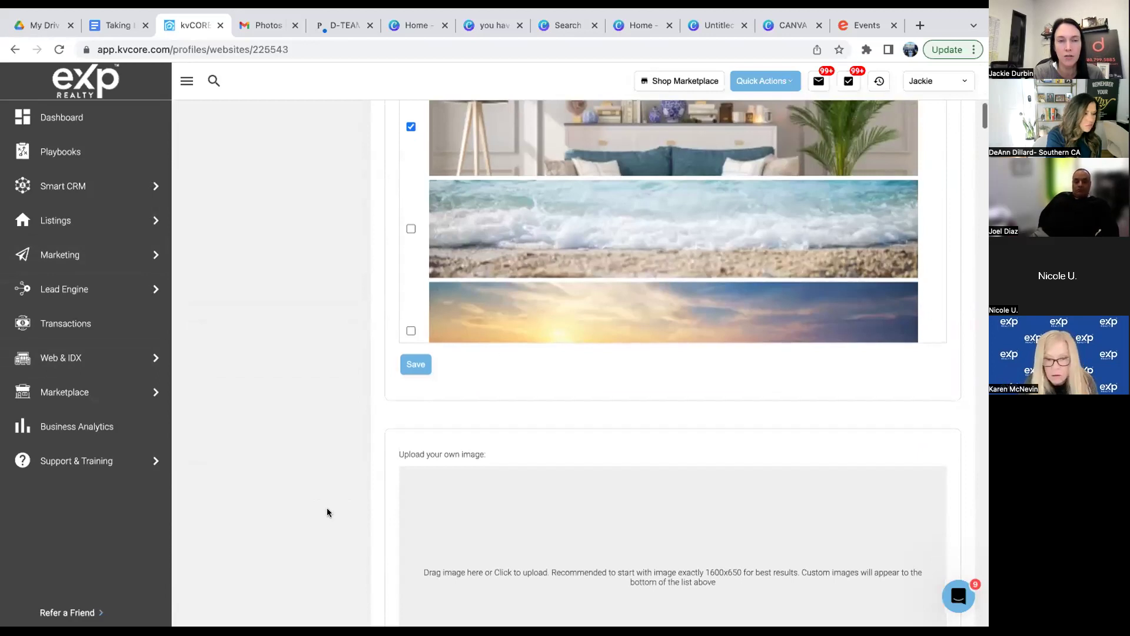
{"action": "scroll", "coordinate": [327, 512], "scroll_direction": "down", "scroll_amount": 3}
{"action": "scroll", "coordinate": [327, 512], "scroll_direction": "down", "scroll_amount": 8}
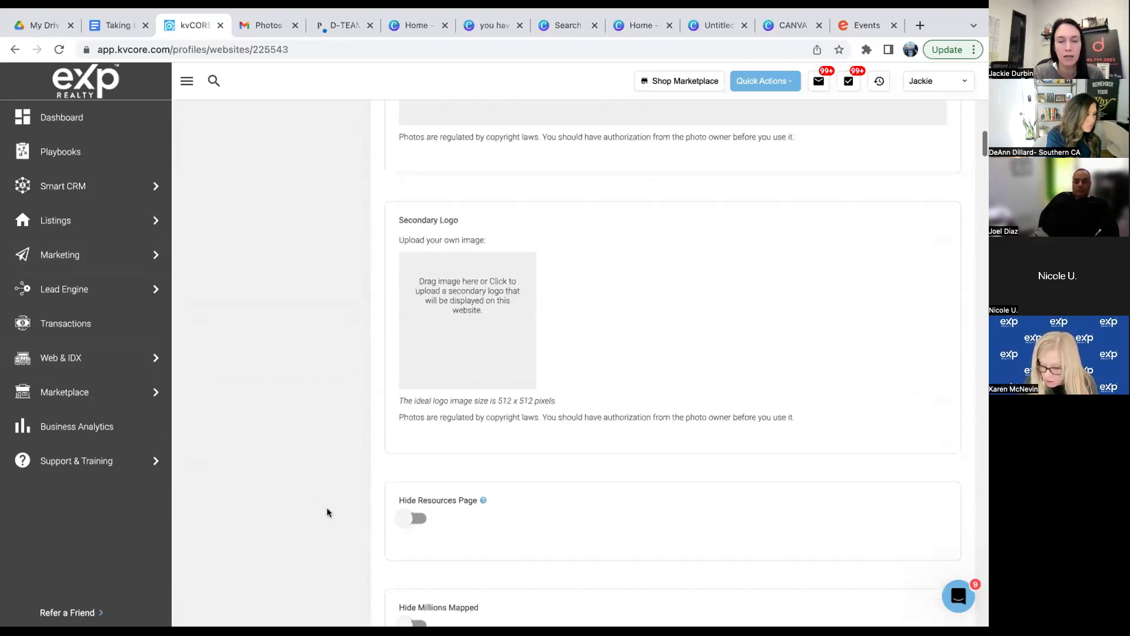
{"action": "scroll", "coordinate": [362, 432], "scroll_direction": "down", "scroll_amount": 8}
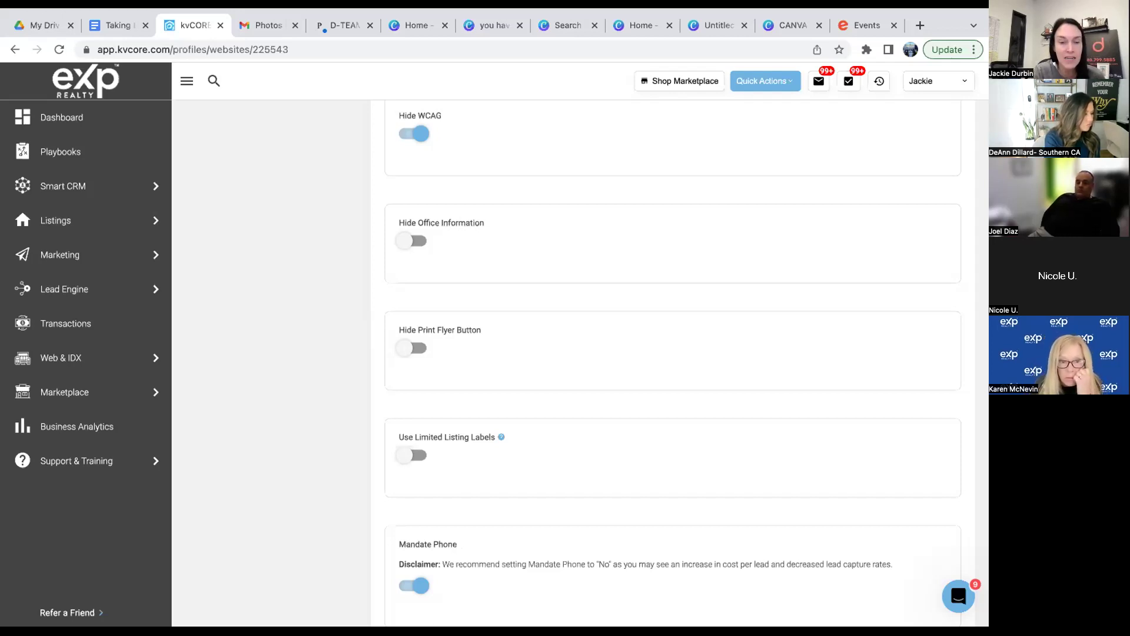
Review the background image upload, Mandate Phone and Force Lead Registration settings, and return to the beginning of the General settings.
{"action": "scroll", "coordinate": [482, 592], "scroll_direction": "up", "scroll_amount": 20}
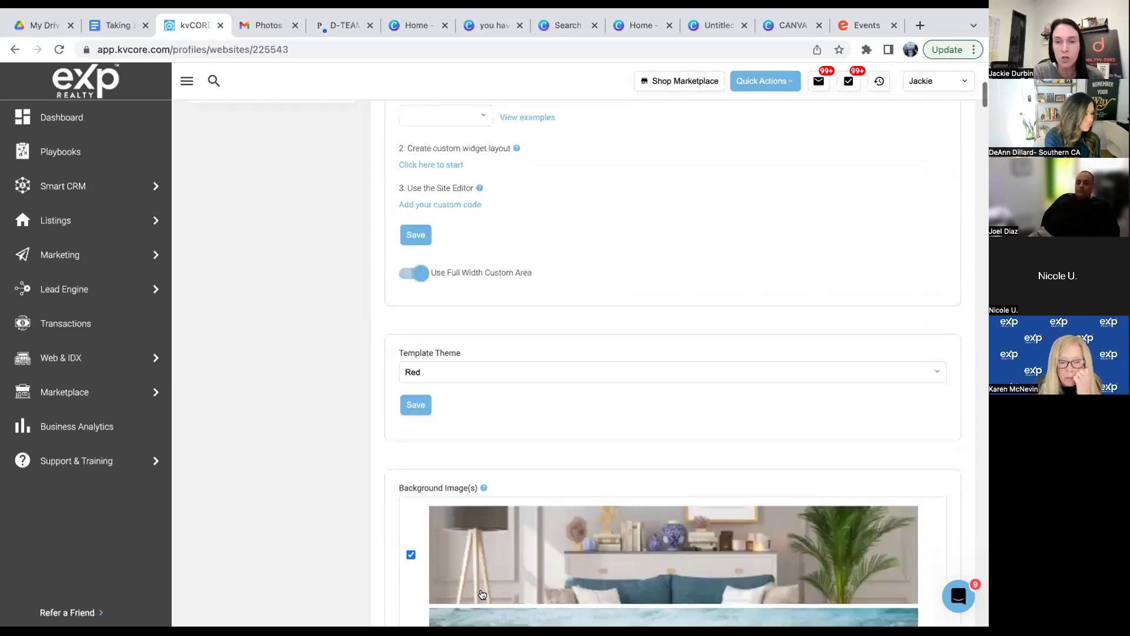
{"action": "scroll", "coordinate": [502, 540], "scroll_direction": "down", "scroll_amount": 15}
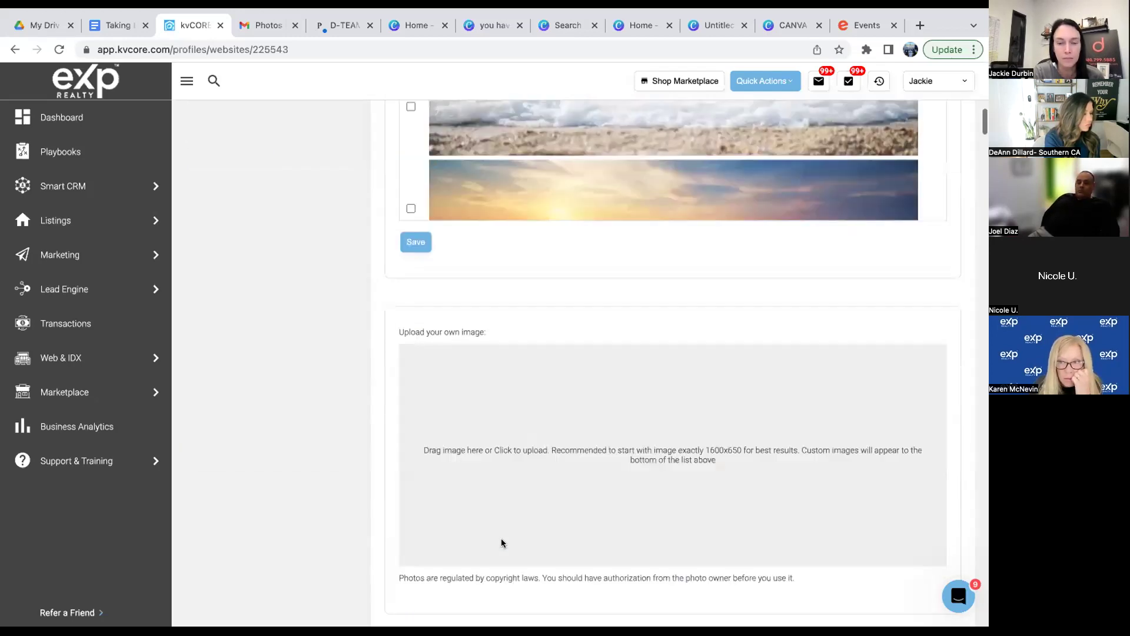
{"action": "scroll", "coordinate": [502, 542], "scroll_direction": "down", "scroll_amount": 12}
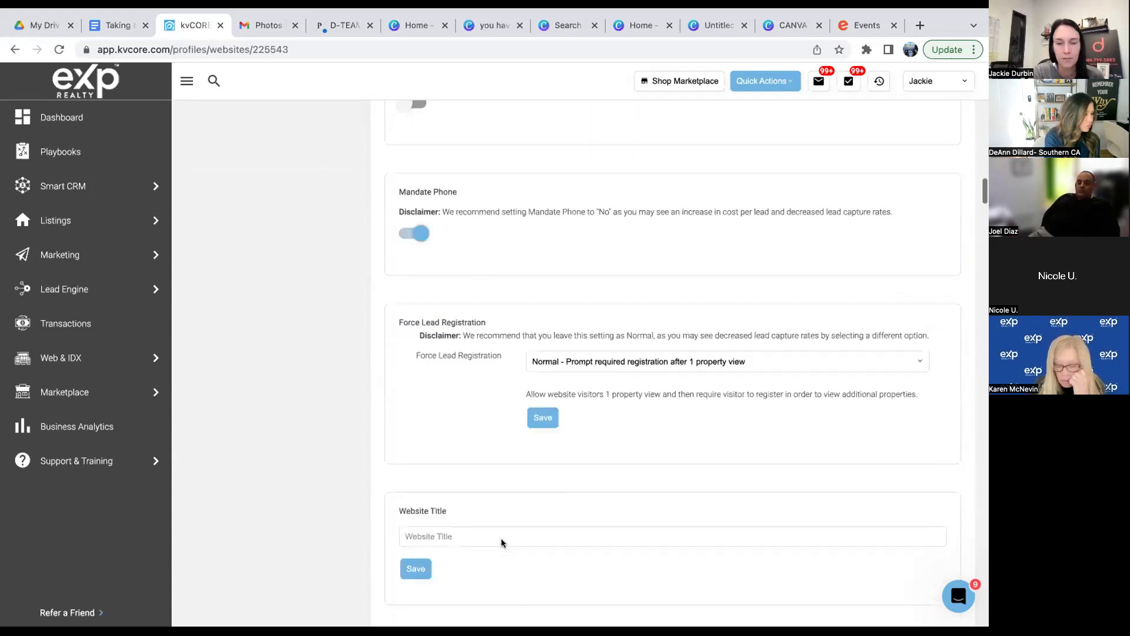
{"action": "scroll", "coordinate": [502, 542], "scroll_direction": "up", "scroll_amount": 3}
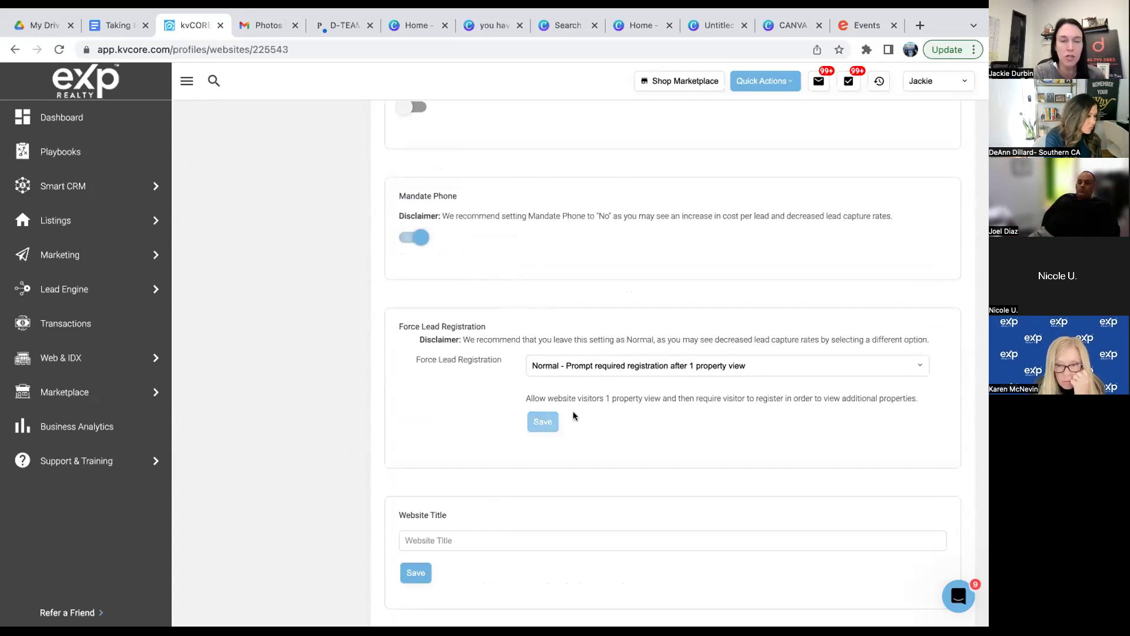
{"action": "scroll", "coordinate": [582, 397], "scroll_direction": "up", "scroll_amount": 15}
{"action": "scroll", "coordinate": [584, 403], "scroll_direction": "up", "scroll_amount": 5}
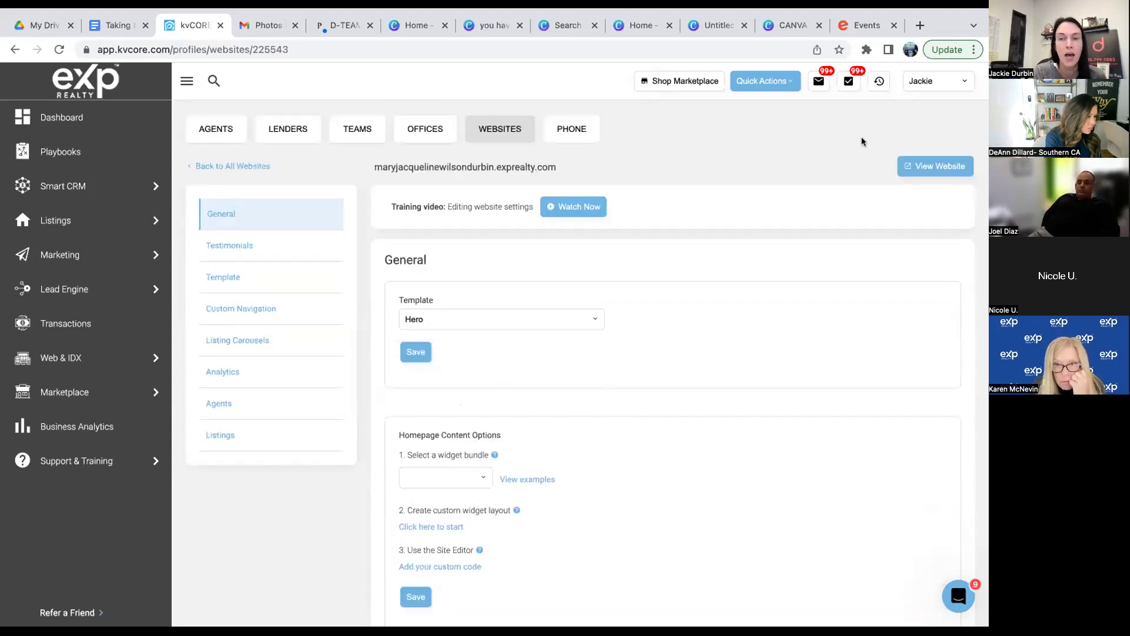
Open your own agent profile for editing and look over its contact info and social media fields.
{"action": "left_click", "coordinate": [963, 82]}
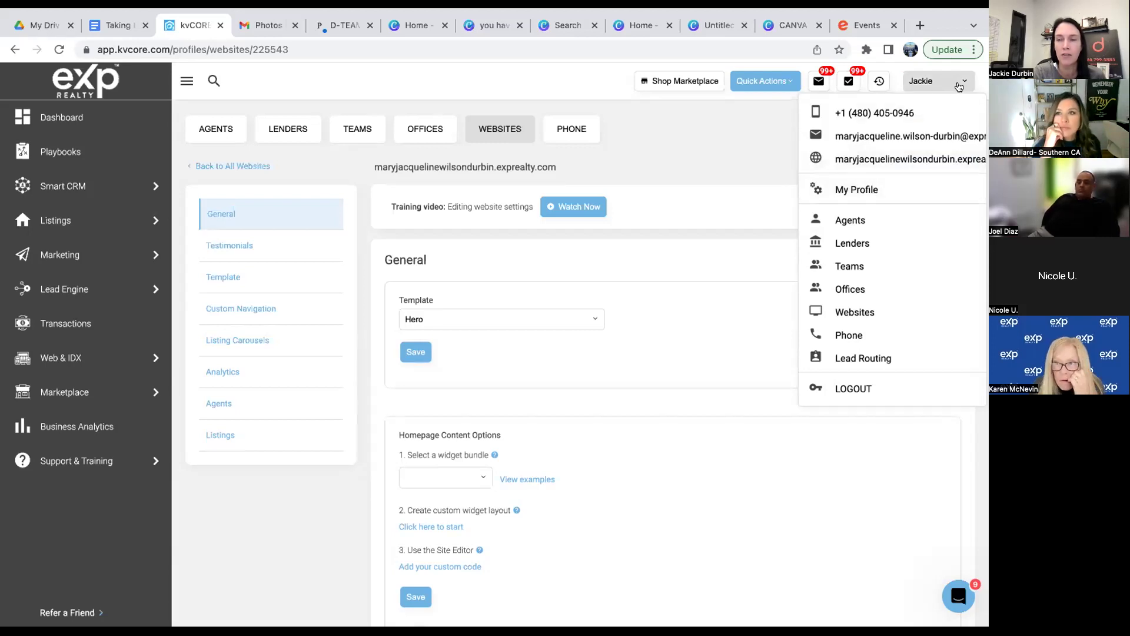
{"action": "left_click", "coordinate": [872, 190]}
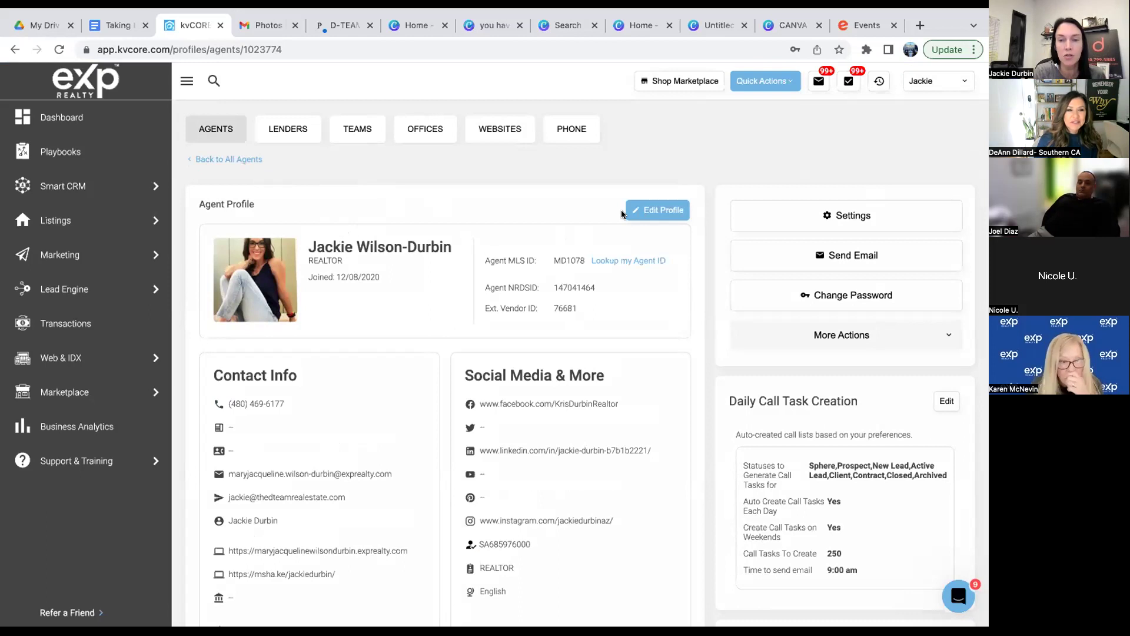
{"action": "left_click", "coordinate": [649, 209]}
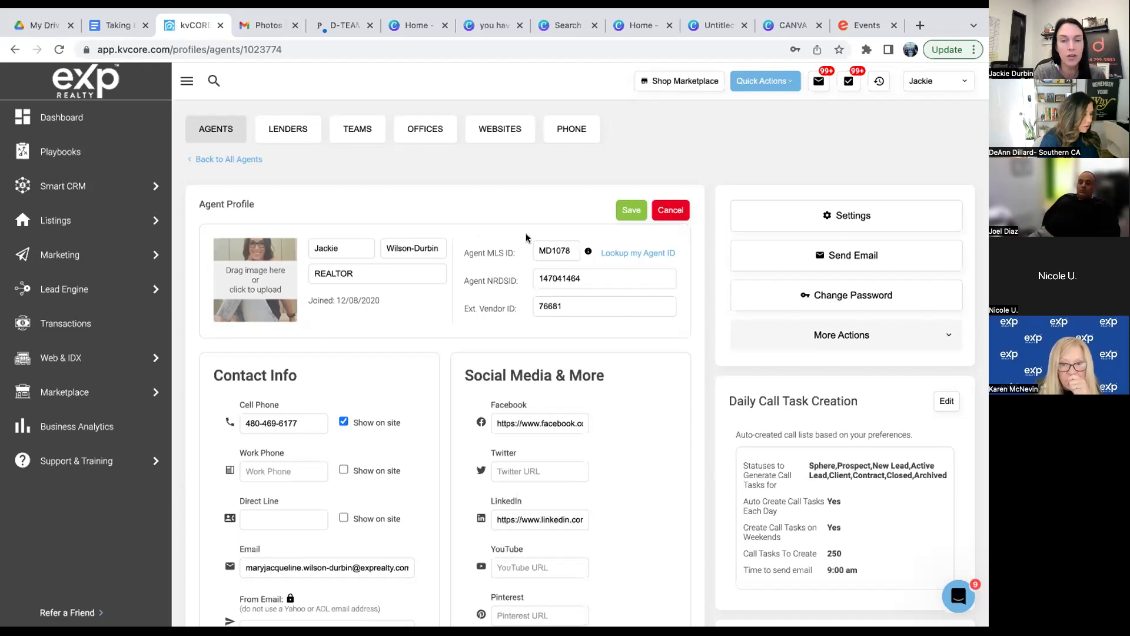
{"action": "scroll", "coordinate": [428, 403], "scroll_direction": "down", "scroll_amount": 1}
{"action": "scroll", "coordinate": [428, 404], "scroll_direction": "down", "scroll_amount": 3}
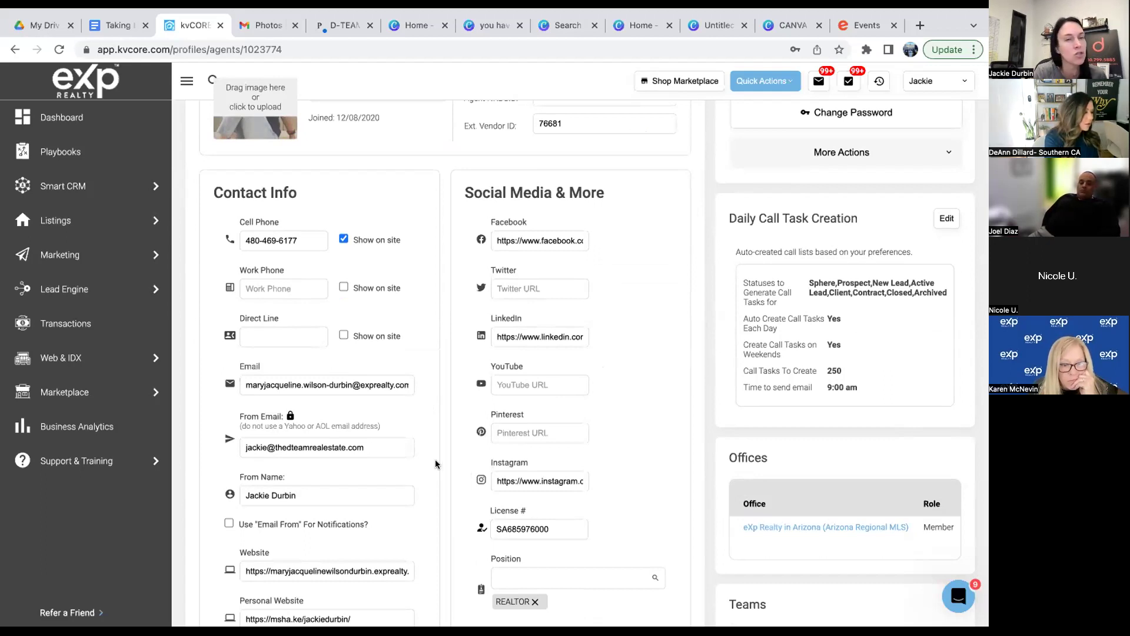
{"action": "scroll", "coordinate": [436, 464], "scroll_direction": "up", "scroll_amount": 3}
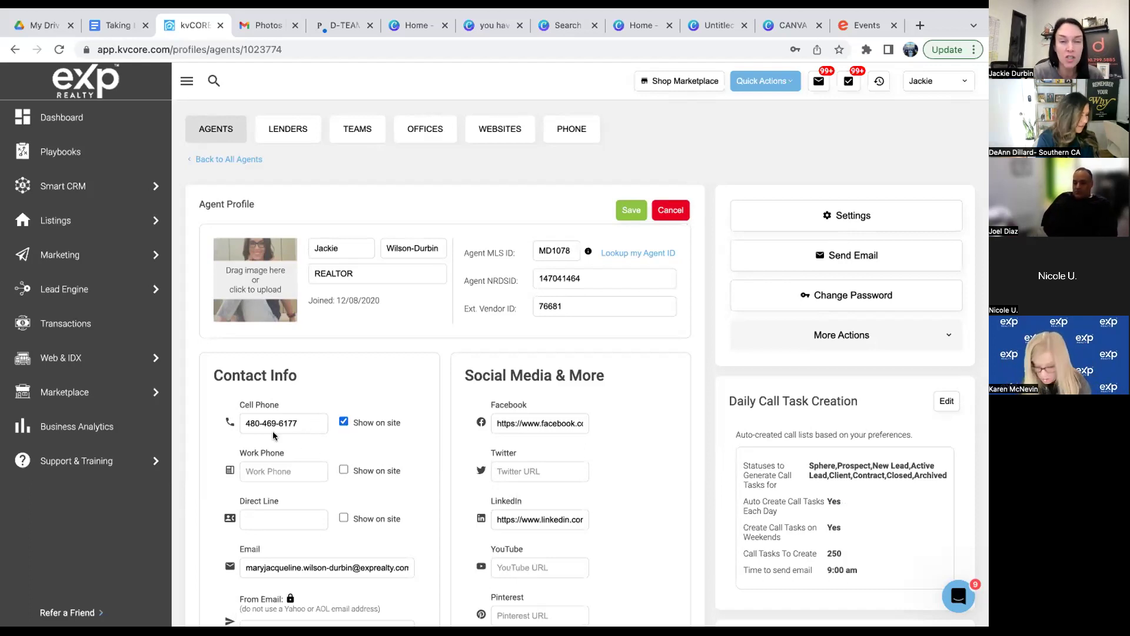
Examine the profile's cell phone, sender email, website, lender, designation and spoken language fields, and the Daily Call Task Creation preferences.
{"action": "left_click_drag", "start_coordinate": [304, 422], "coordinate": [211, 420]}
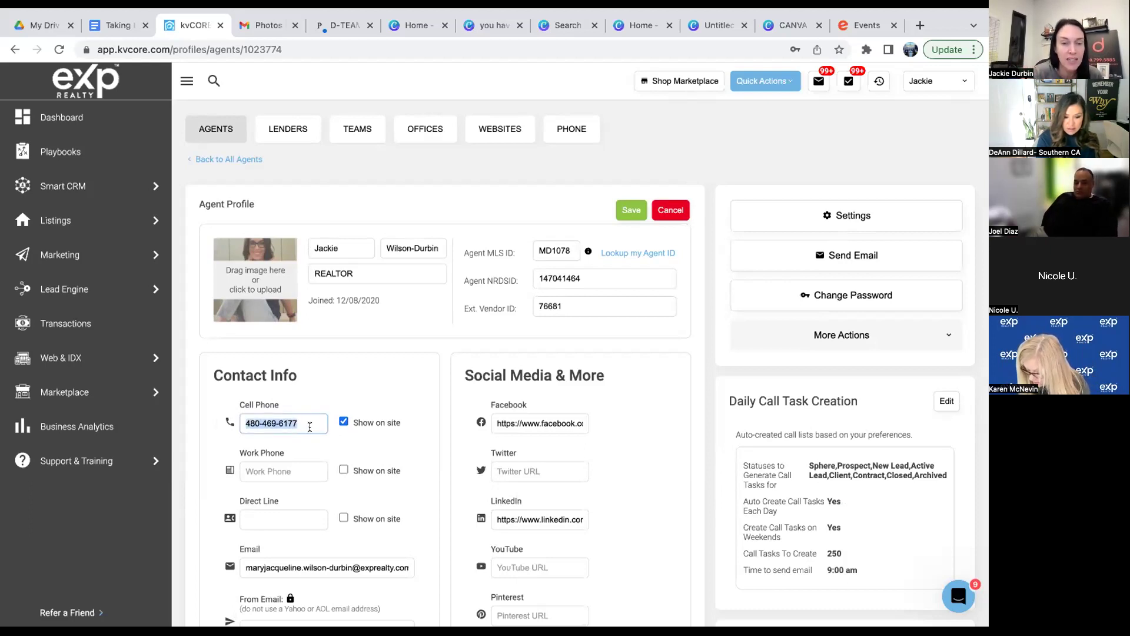
{"action": "left_click", "coordinate": [355, 443]}
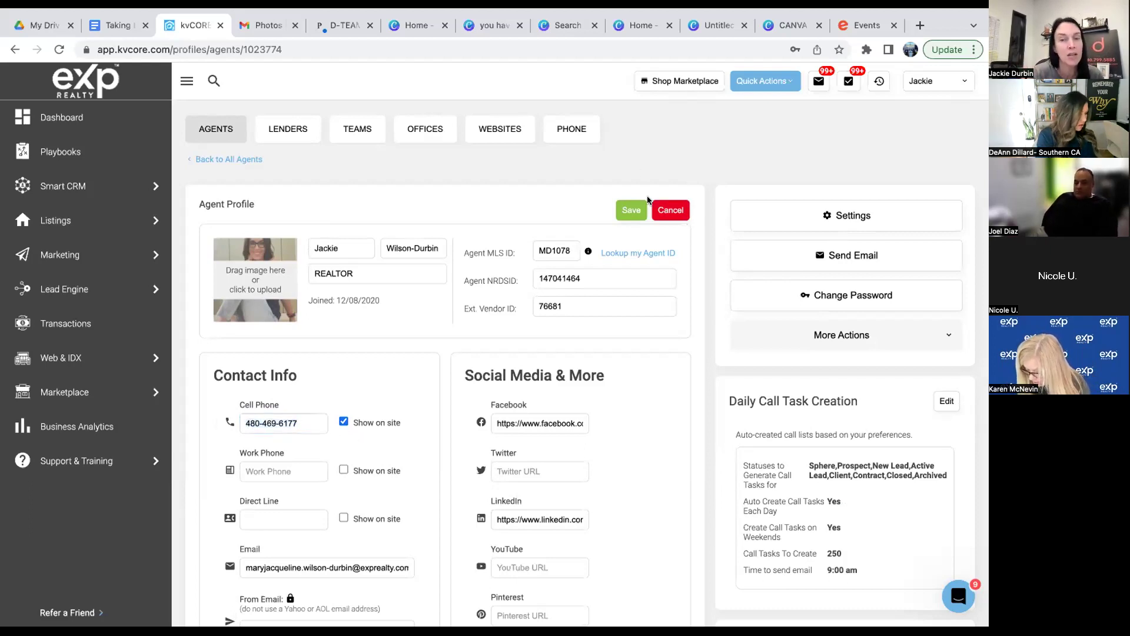
{"action": "scroll", "coordinate": [386, 466], "scroll_direction": "down", "scroll_amount": 1}
{"action": "scroll", "coordinate": [386, 466], "scroll_direction": "down", "scroll_amount": 2}
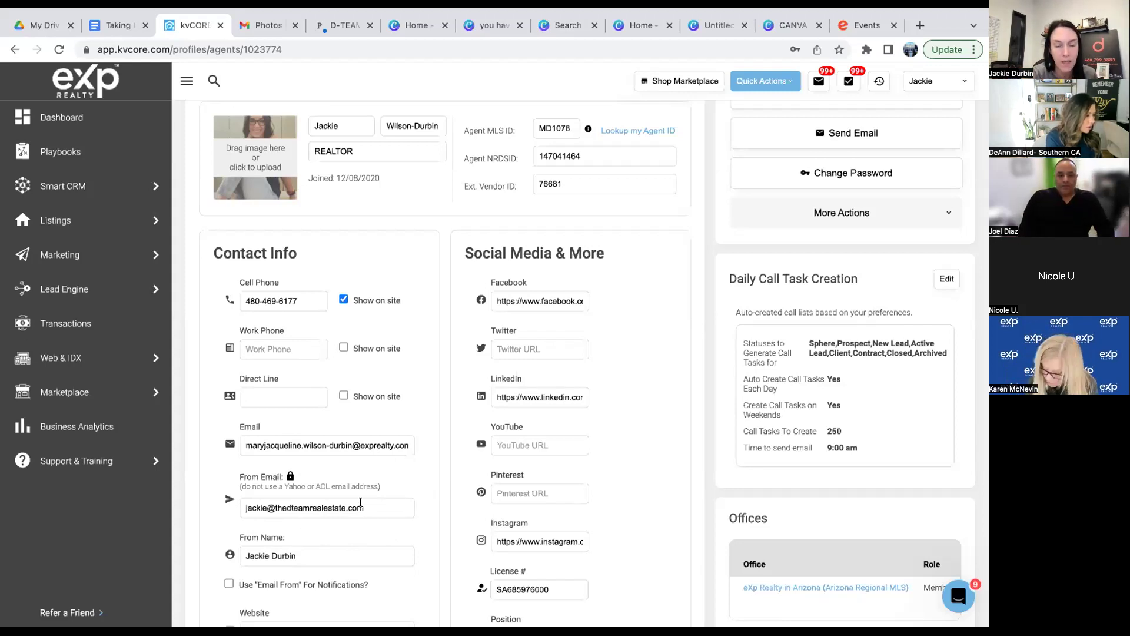
{"action": "scroll", "coordinate": [361, 507], "scroll_direction": "down", "scroll_amount": 1}
{"action": "scroll", "coordinate": [361, 507], "scroll_direction": "down", "scroll_amount": 1}
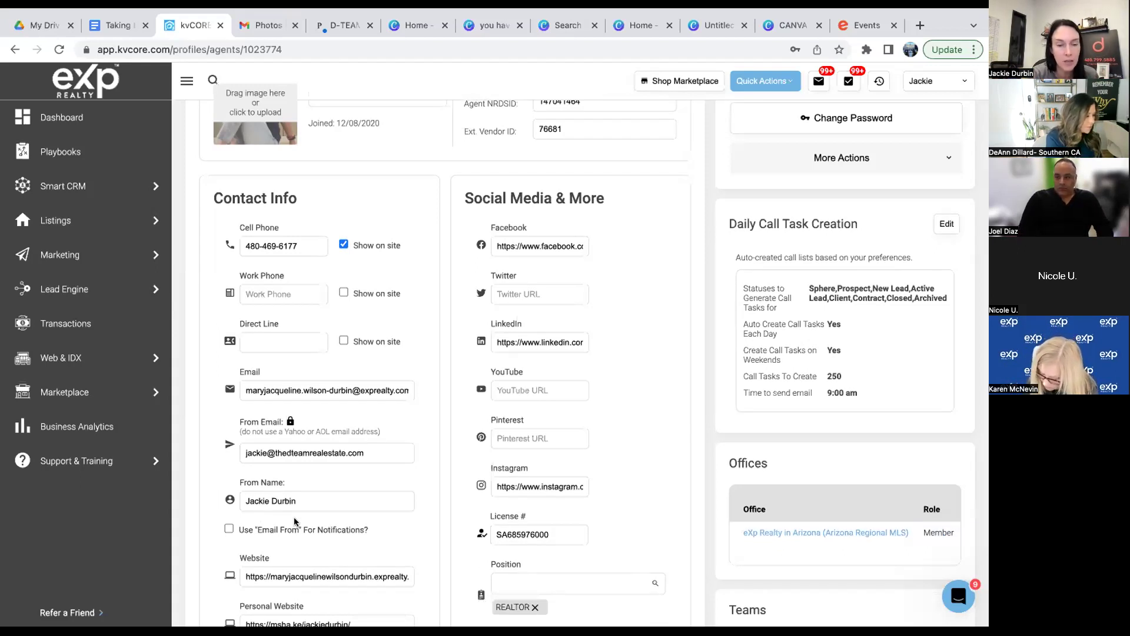
{"action": "scroll", "coordinate": [294, 521], "scroll_direction": "down", "scroll_amount": 2}
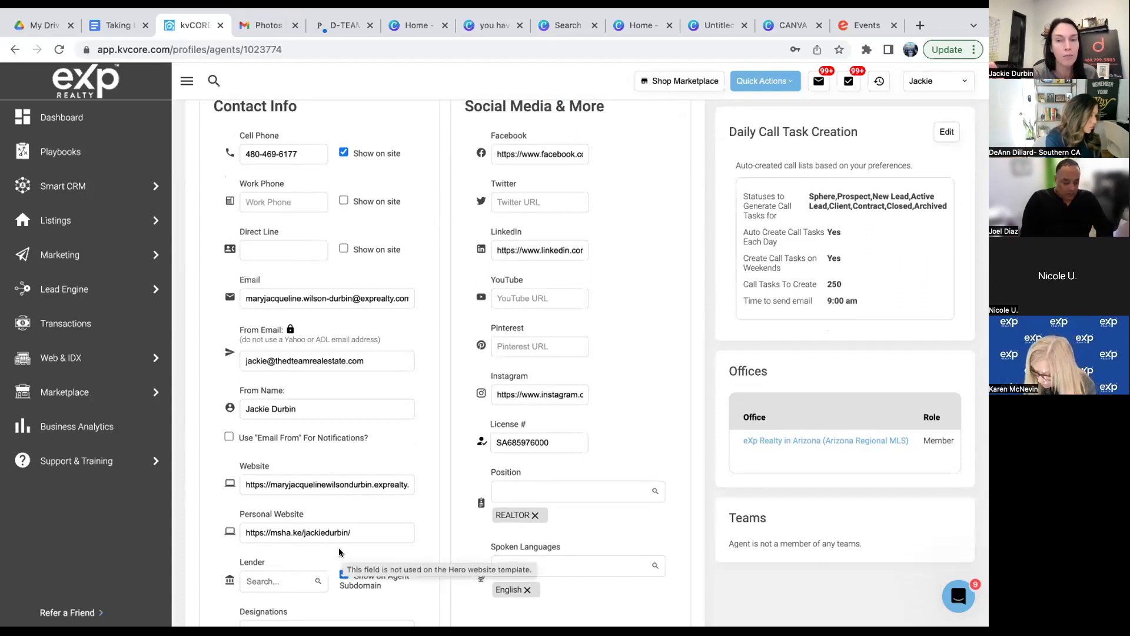
{"action": "scroll", "coordinate": [340, 552], "scroll_direction": "down", "scroll_amount": 3}
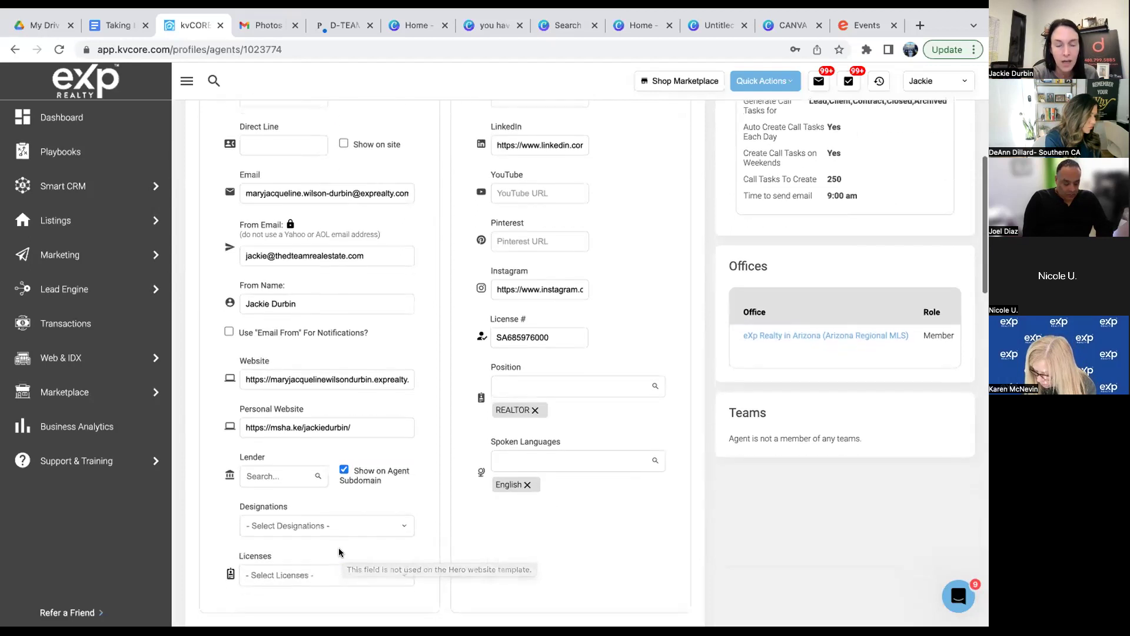
{"action": "scroll", "coordinate": [339, 547], "scroll_direction": "up", "scroll_amount": 1}
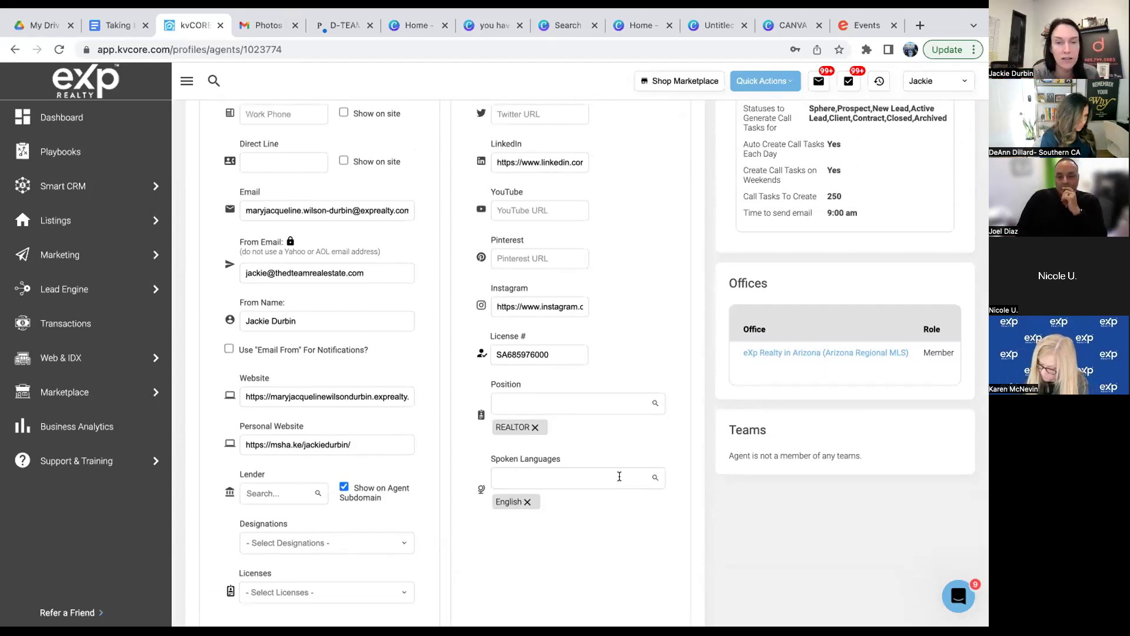
{"action": "scroll", "coordinate": [619, 475], "scroll_direction": "up", "scroll_amount": 3}
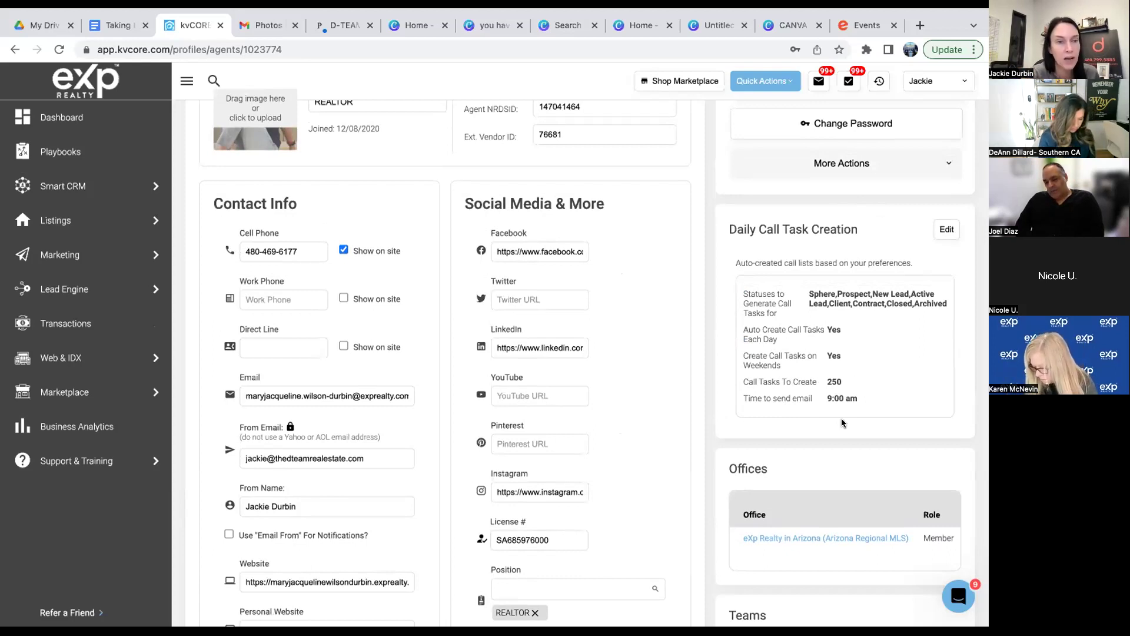
Turn off Create Call Tasks on Weekends in the Daily Call Task Creation settings, and save these settings and the agent profile.
{"action": "left_click", "coordinate": [942, 233]}
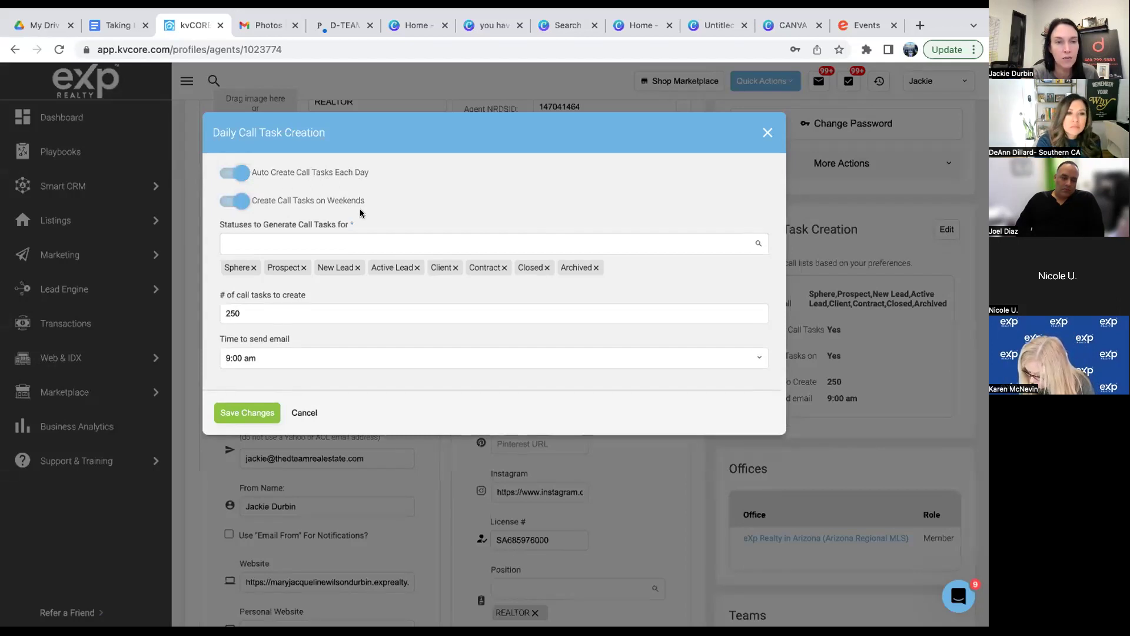
{"action": "left_click", "coordinate": [233, 202]}
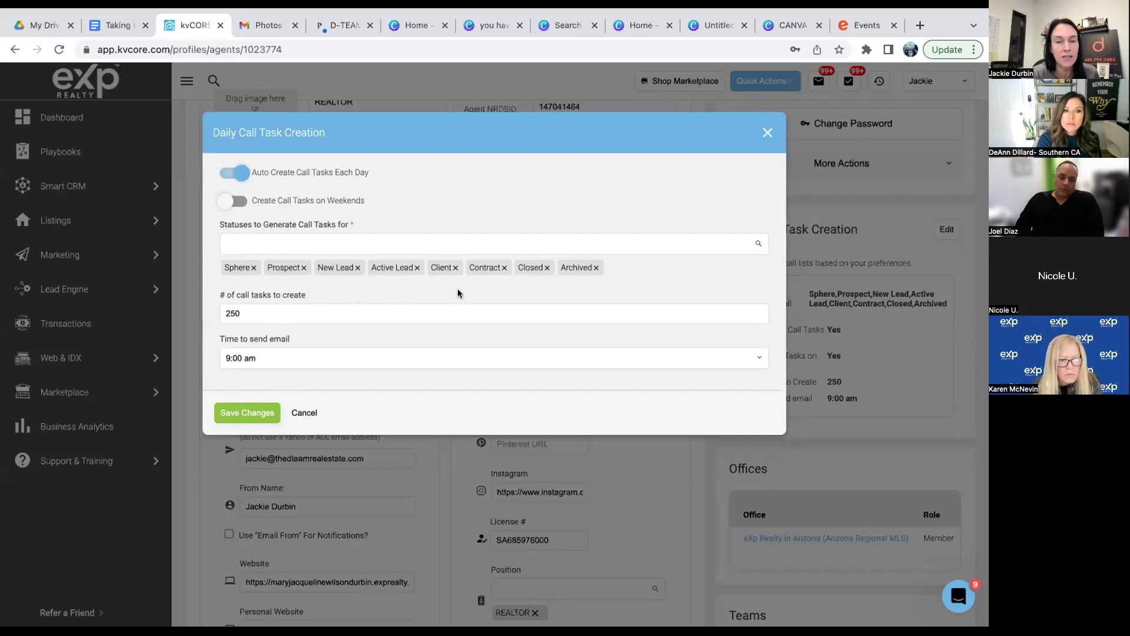
{"action": "left_click", "coordinate": [249, 243]}
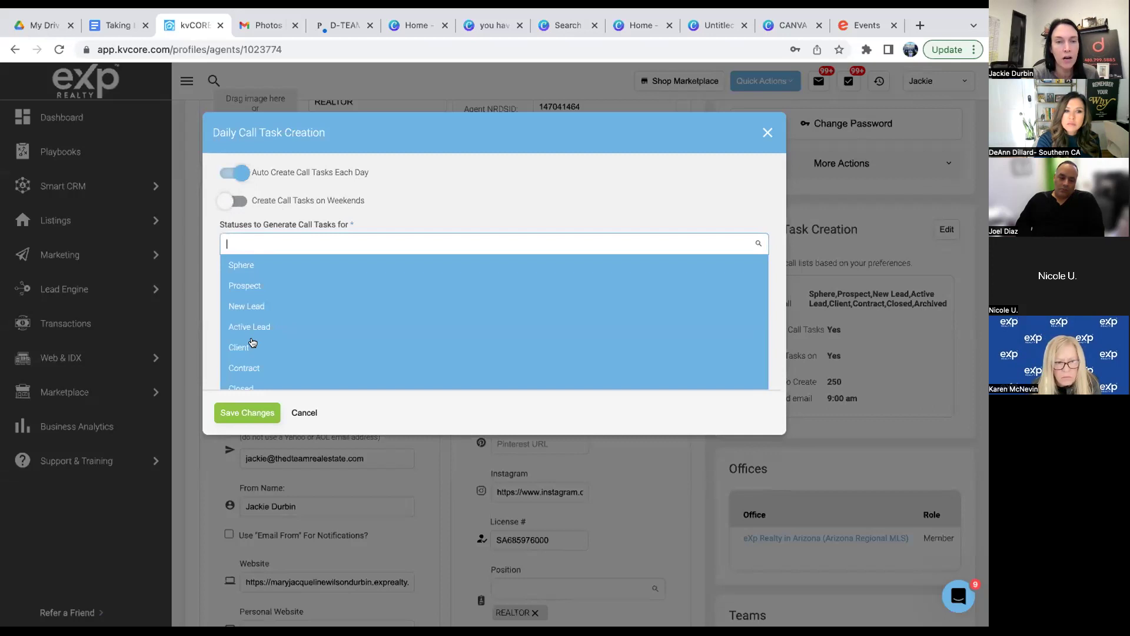
{"action": "left_click", "coordinate": [206, 330]}
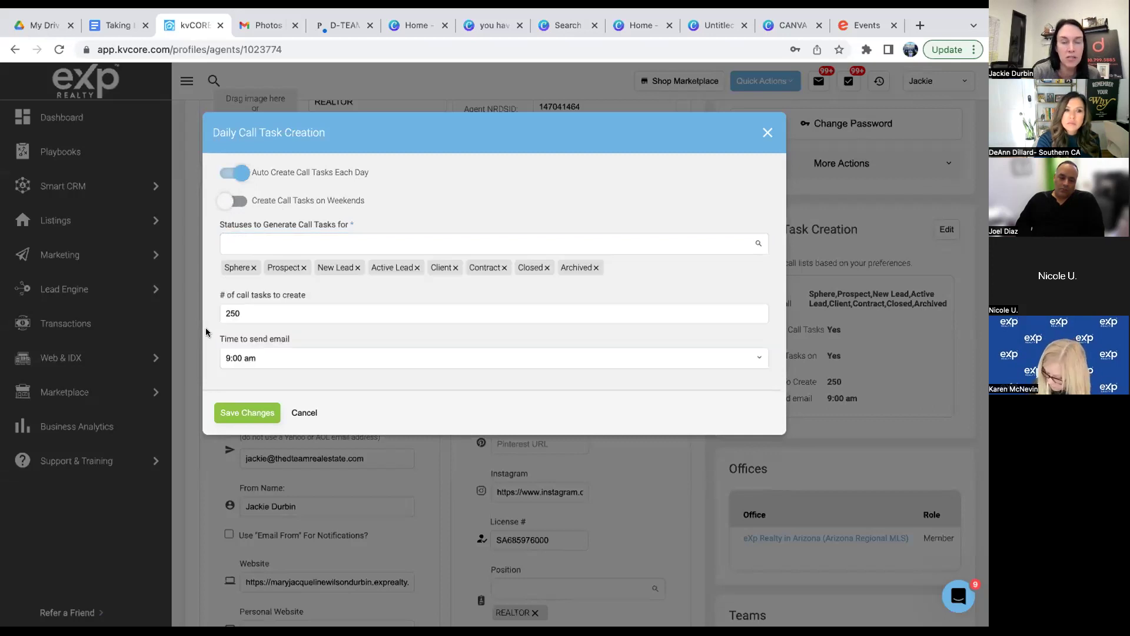
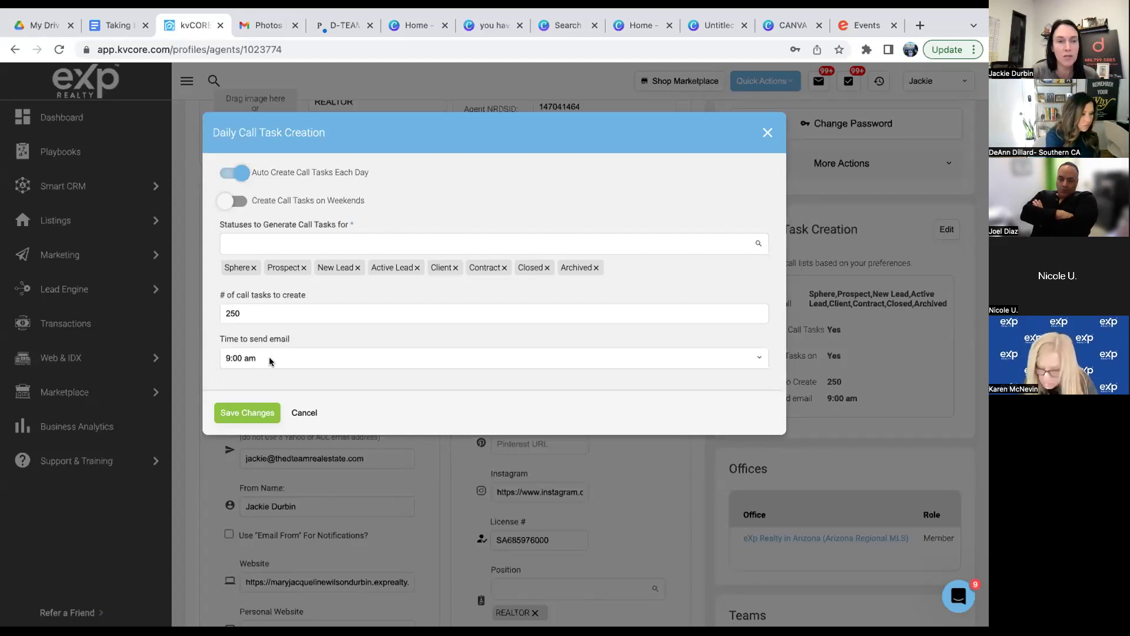
{"action": "left_click", "coordinate": [256, 416]}
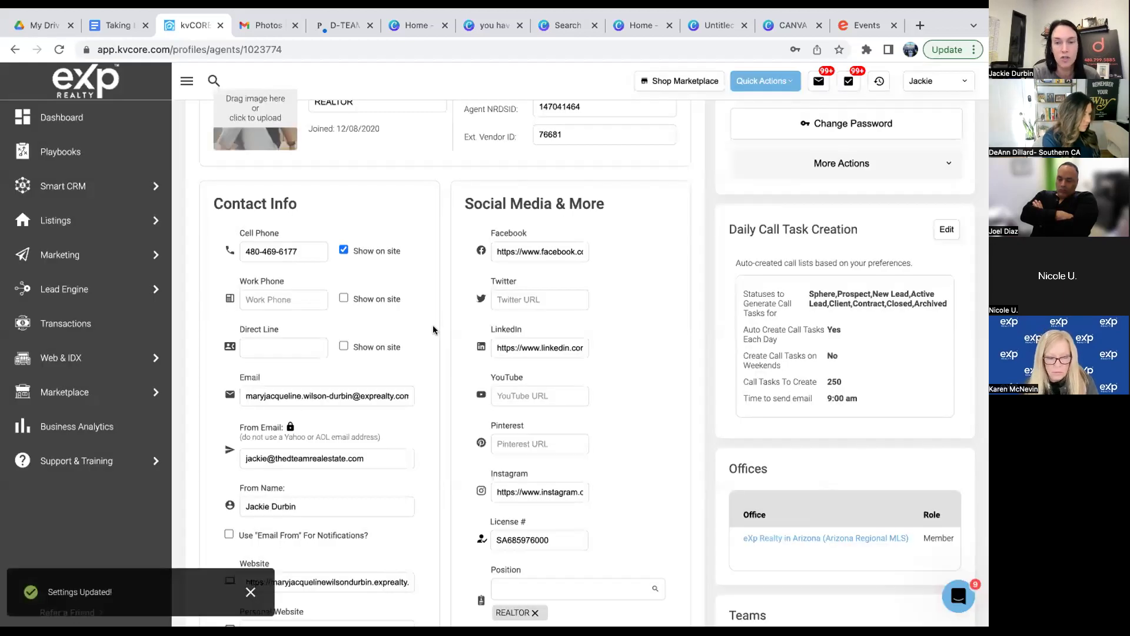
{"action": "scroll", "coordinate": [436, 330], "scroll_direction": "up", "scroll_amount": 3}
{"action": "left_click", "coordinate": [628, 213]}
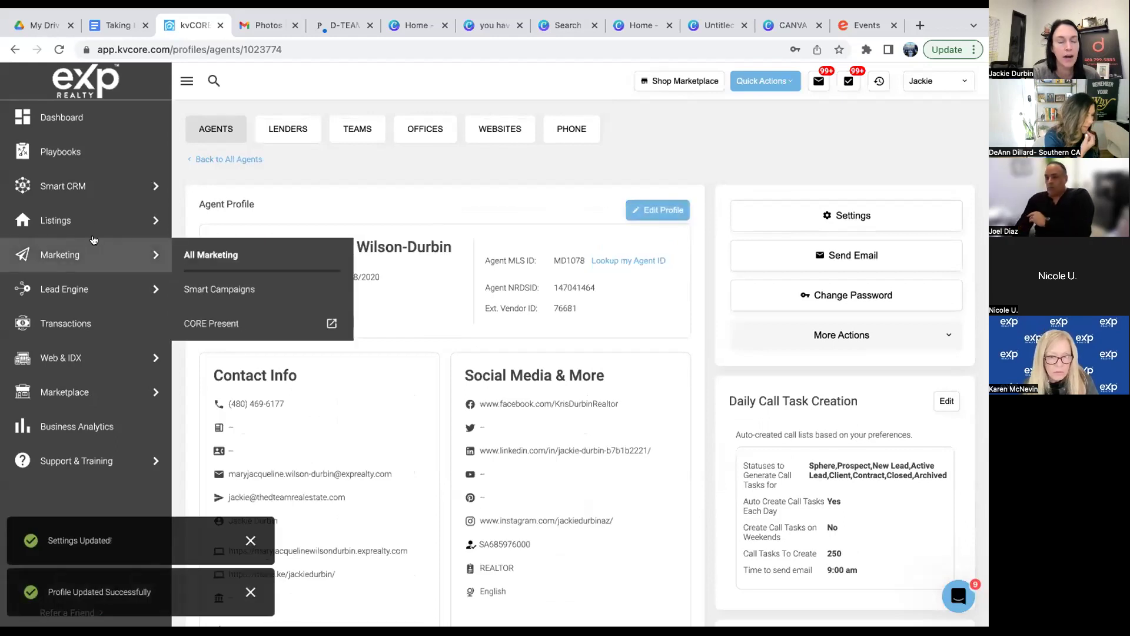
Open the overview of all Lead Engine tools and look through it as far as Bulk Import.
{"action": "mouse_move", "coordinate": [96, 248]}
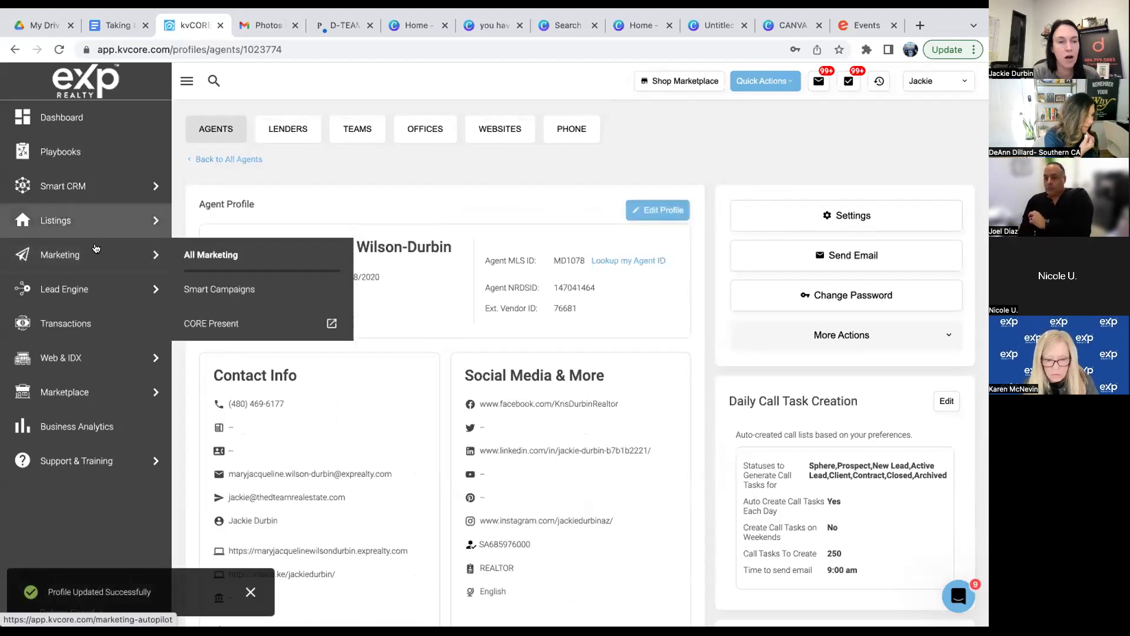
{"action": "left_click", "coordinate": [79, 290]}
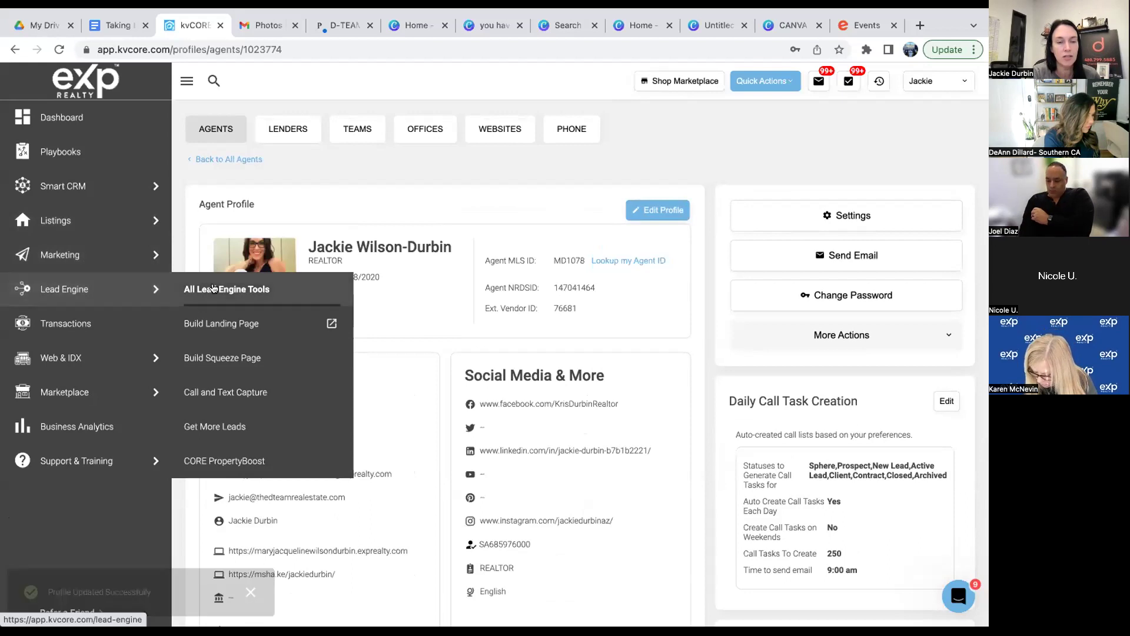
{"action": "scroll", "coordinate": [460, 356], "scroll_direction": "down", "scroll_amount": 4}
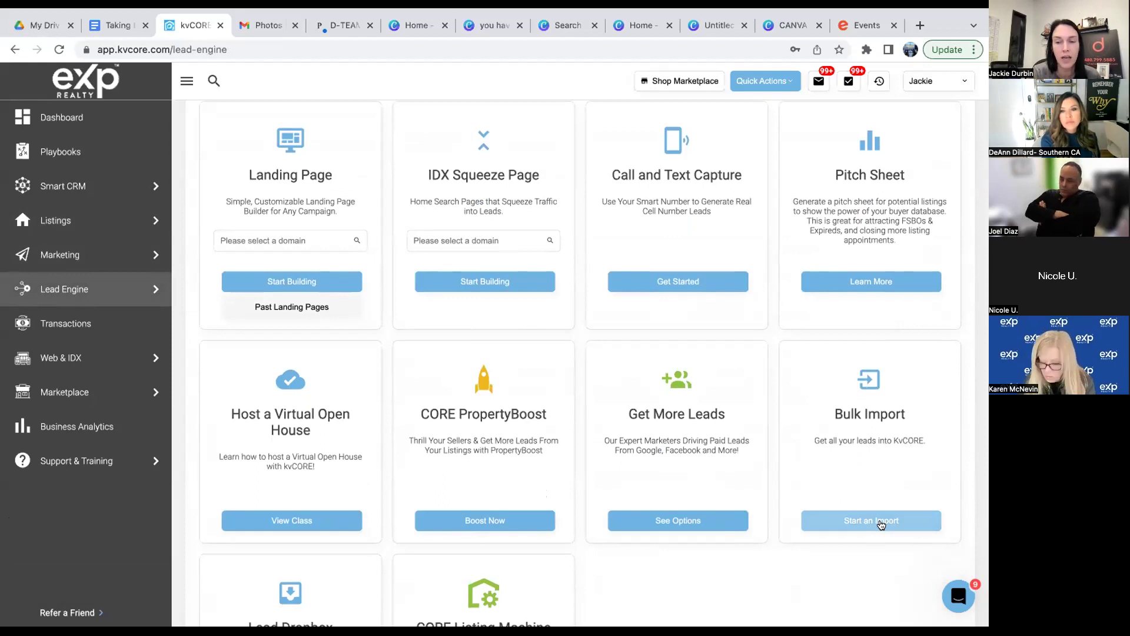
Start a bulk import through the Let Us Handle It option, accept the terms and continue to the import request form.
{"action": "left_click", "coordinate": [881, 522]}
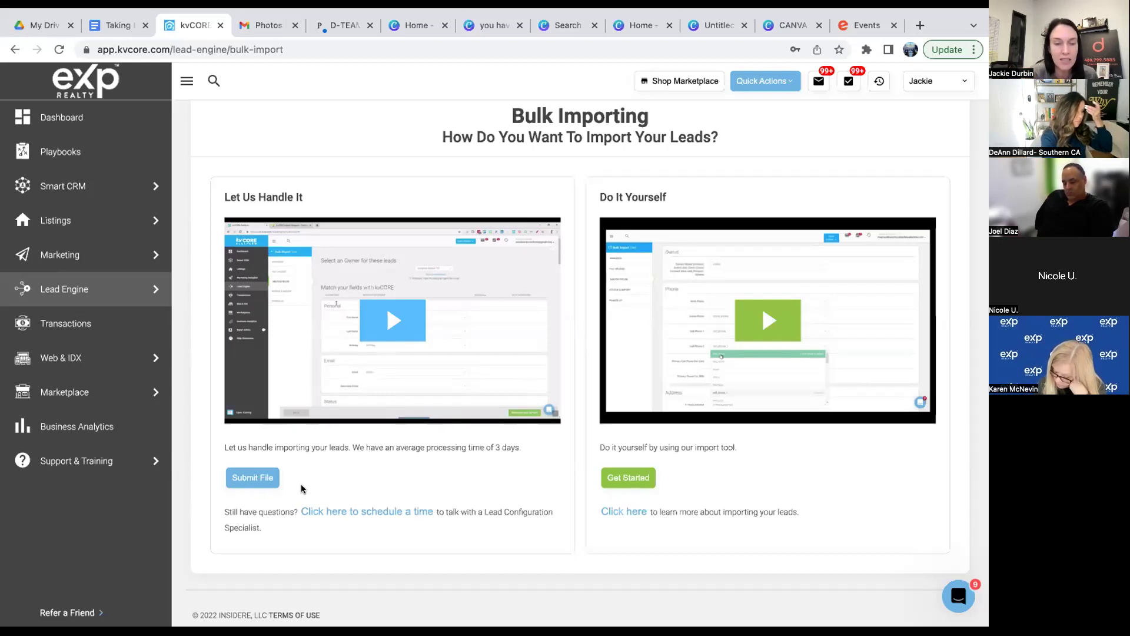
{"action": "left_click", "coordinate": [259, 478]}
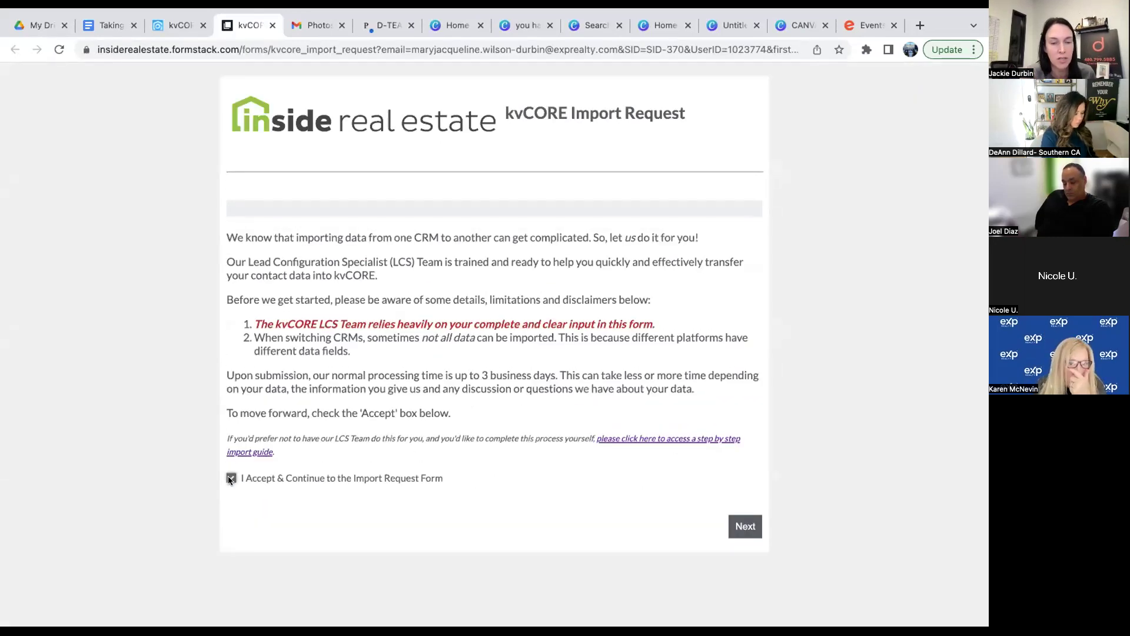
{"action": "left_click", "coordinate": [745, 527]}
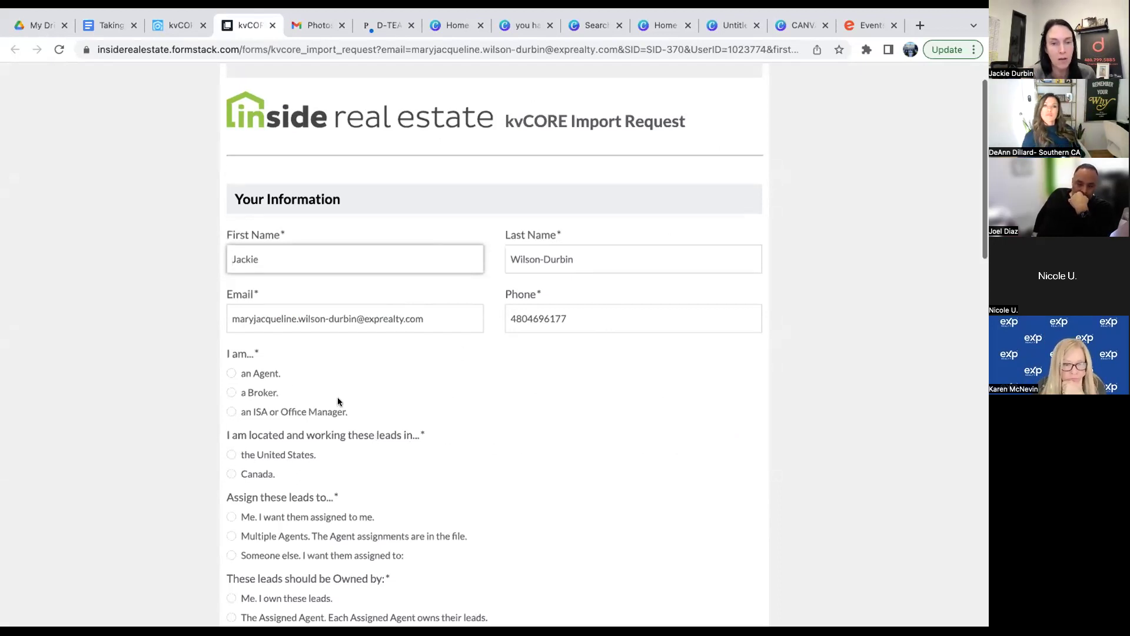
Choose to assign the leads to someone else, and look over the agent name, lead ownership and CSV lead file upload fields.
{"action": "scroll", "coordinate": [338, 399], "scroll_direction": "down", "scroll_amount": 1}
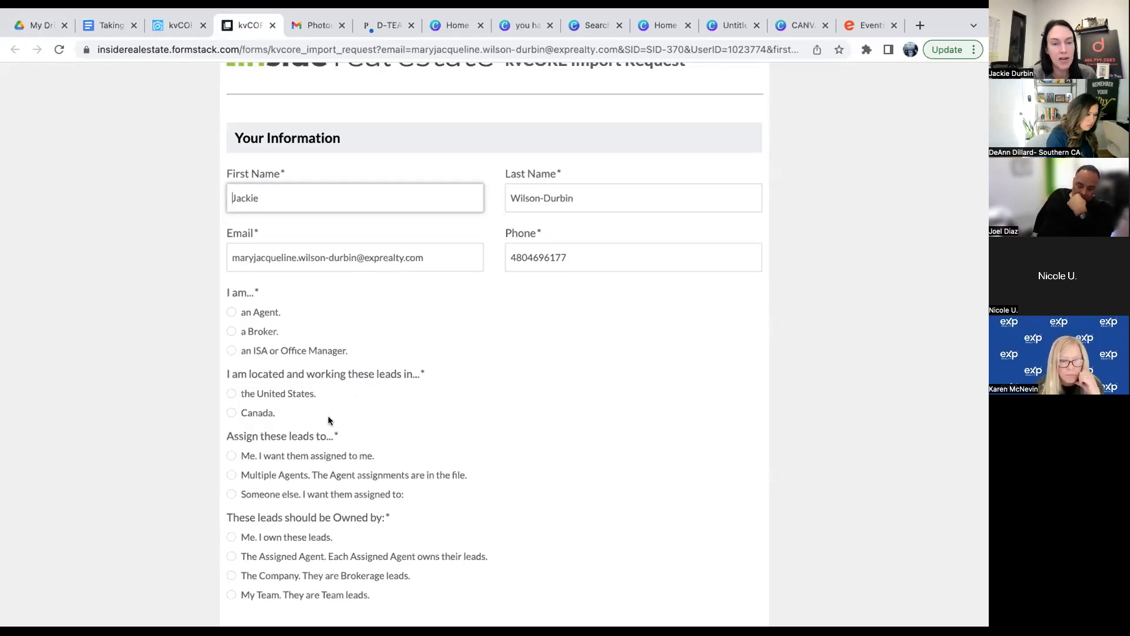
{"action": "left_click", "coordinate": [231, 494]}
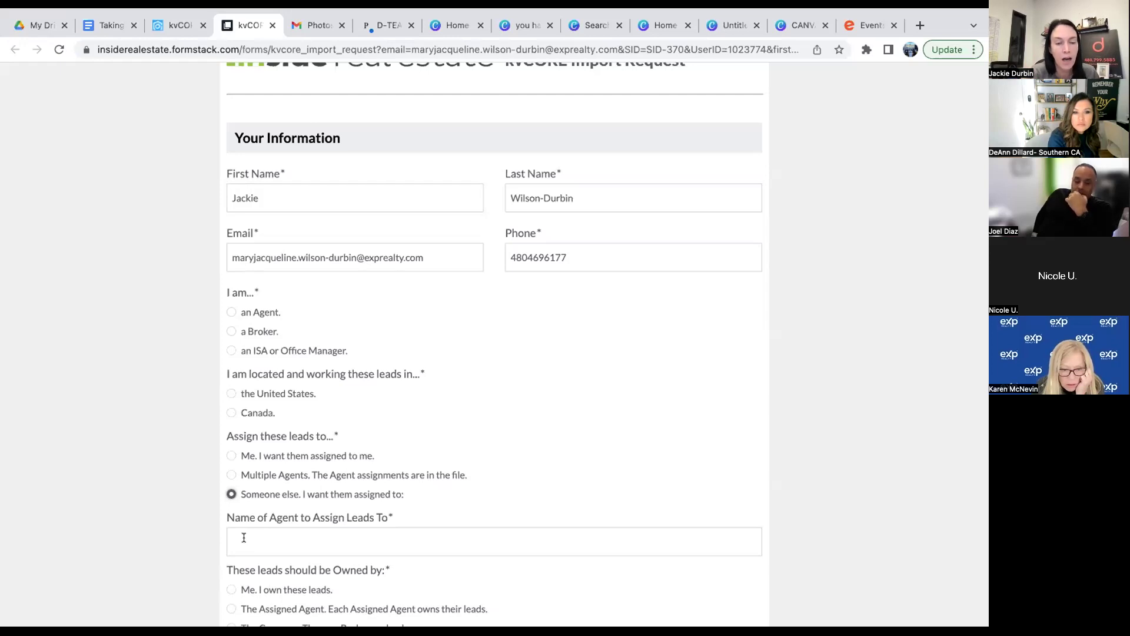
{"action": "scroll", "coordinate": [244, 537], "scroll_direction": "down", "scroll_amount": 3}
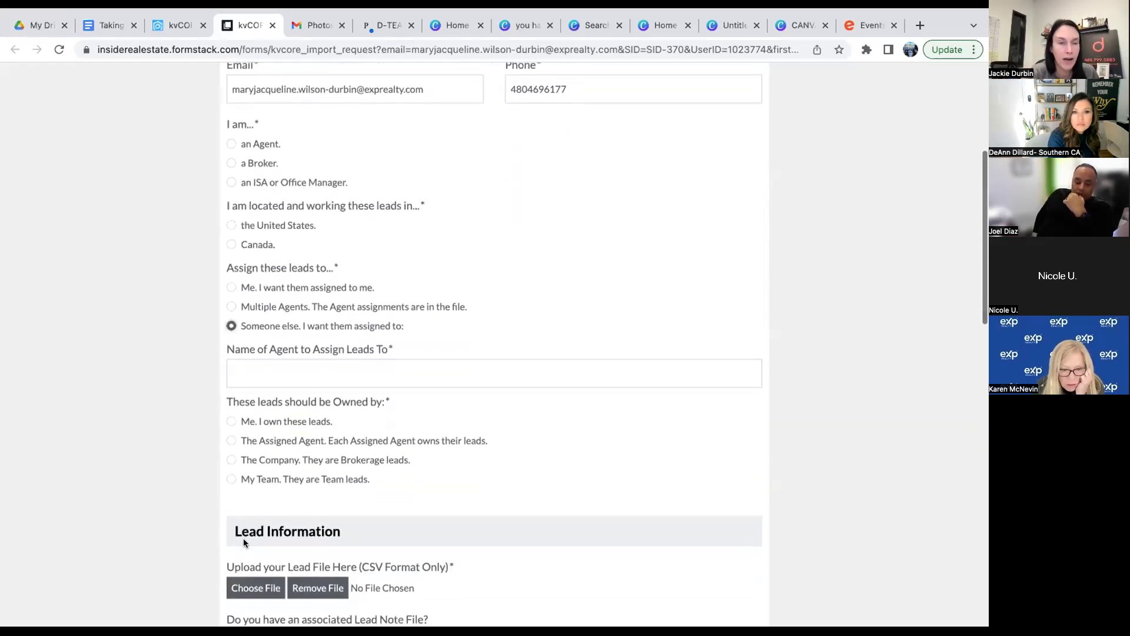
{"action": "scroll", "coordinate": [270, 493], "scroll_direction": "down", "scroll_amount": 3}
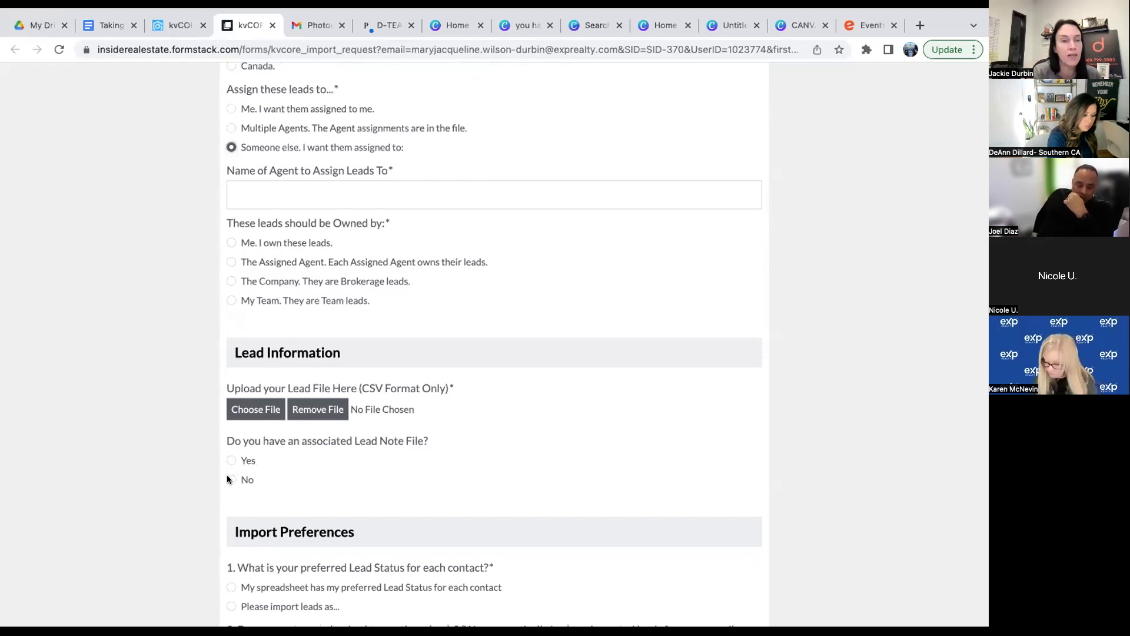
{"action": "scroll", "coordinate": [229, 478], "scroll_direction": "down", "scroll_amount": 3}
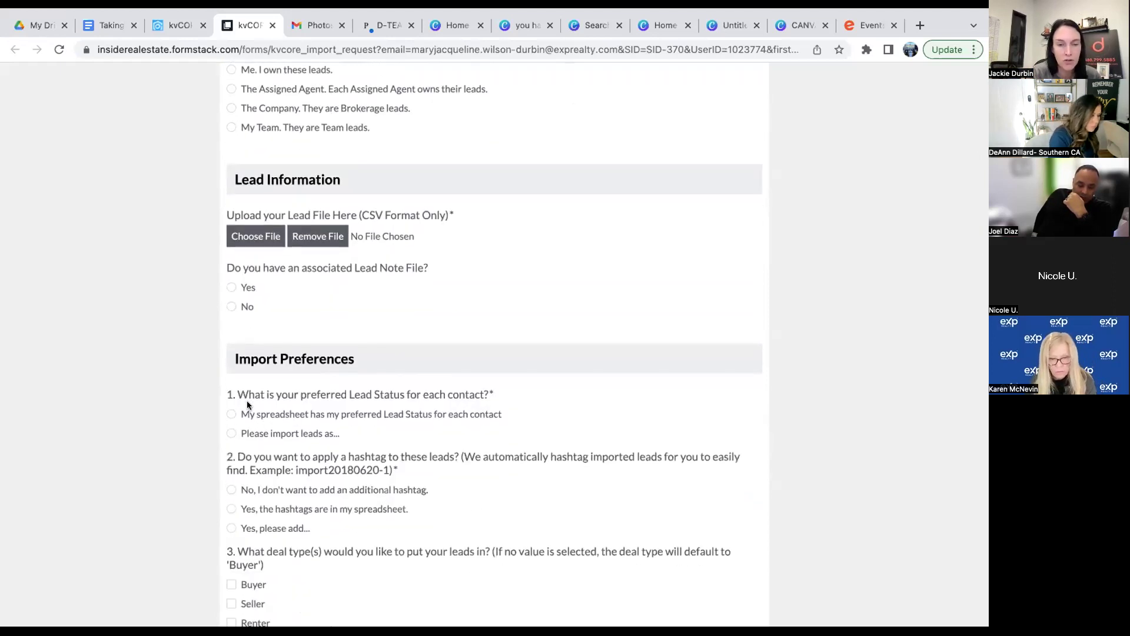
Choose "Please import leads as..." for the preferred lead status, and look over the status, hashtag and deal type options.
{"action": "left_click", "coordinate": [232, 432]}
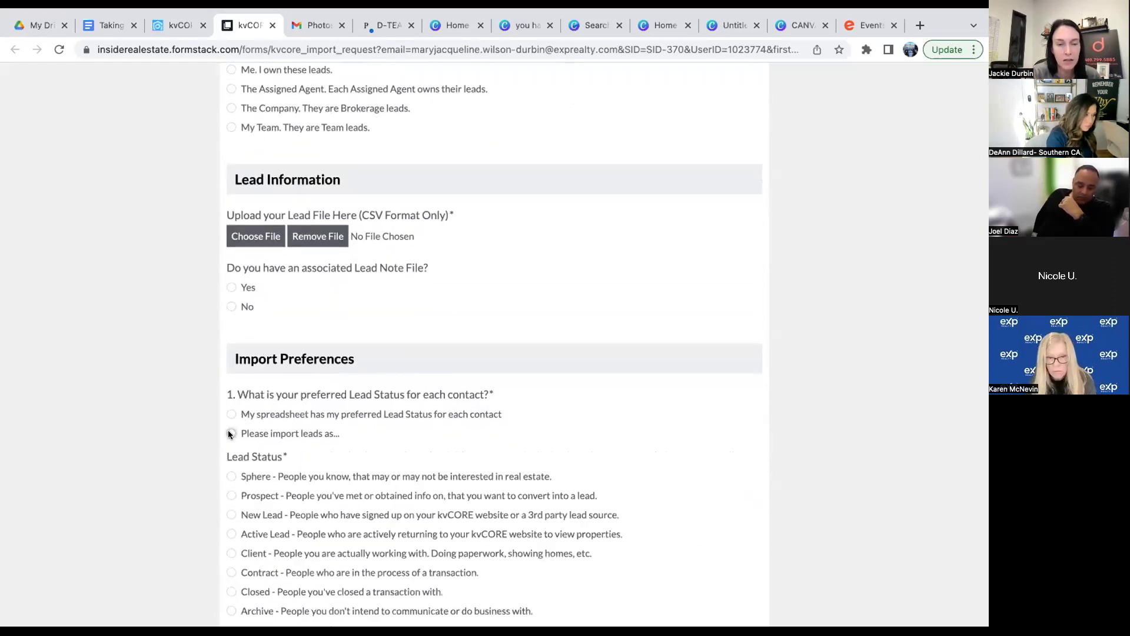
{"action": "scroll", "coordinate": [309, 476], "scroll_direction": "down", "scroll_amount": 1}
{"action": "scroll", "coordinate": [310, 478], "scroll_direction": "down", "scroll_amount": 1}
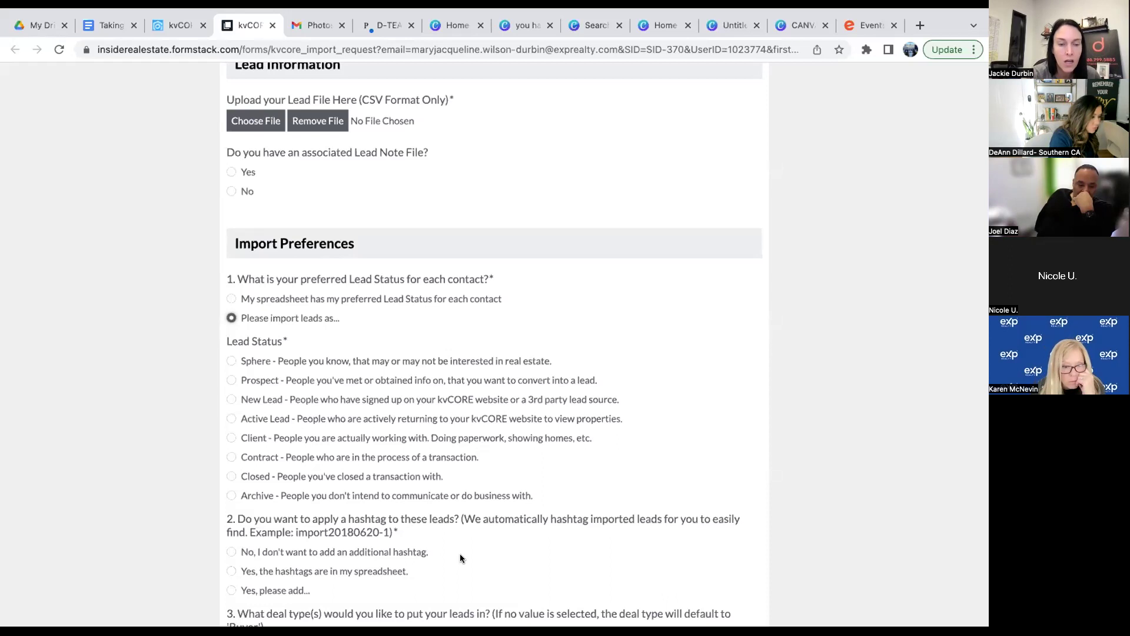
{"action": "scroll", "coordinate": [461, 554], "scroll_direction": "down", "scroll_amount": 3}
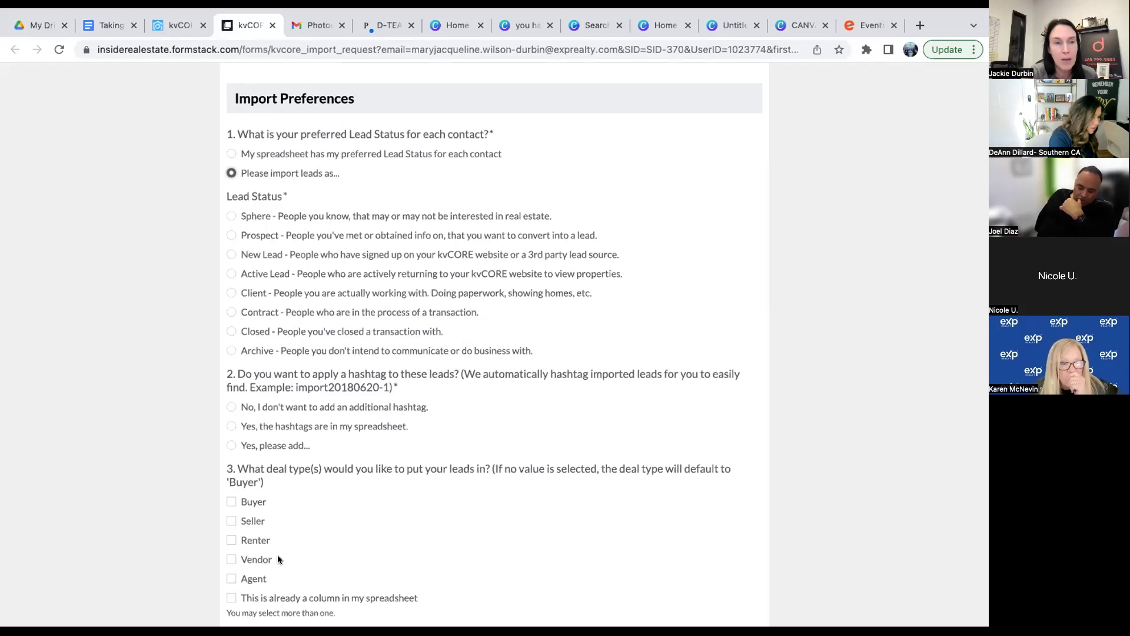
{"action": "scroll", "coordinate": [278, 558], "scroll_direction": "down", "scroll_amount": 1}
{"action": "scroll", "coordinate": [277, 558], "scroll_direction": "down", "scroll_amount": 1}
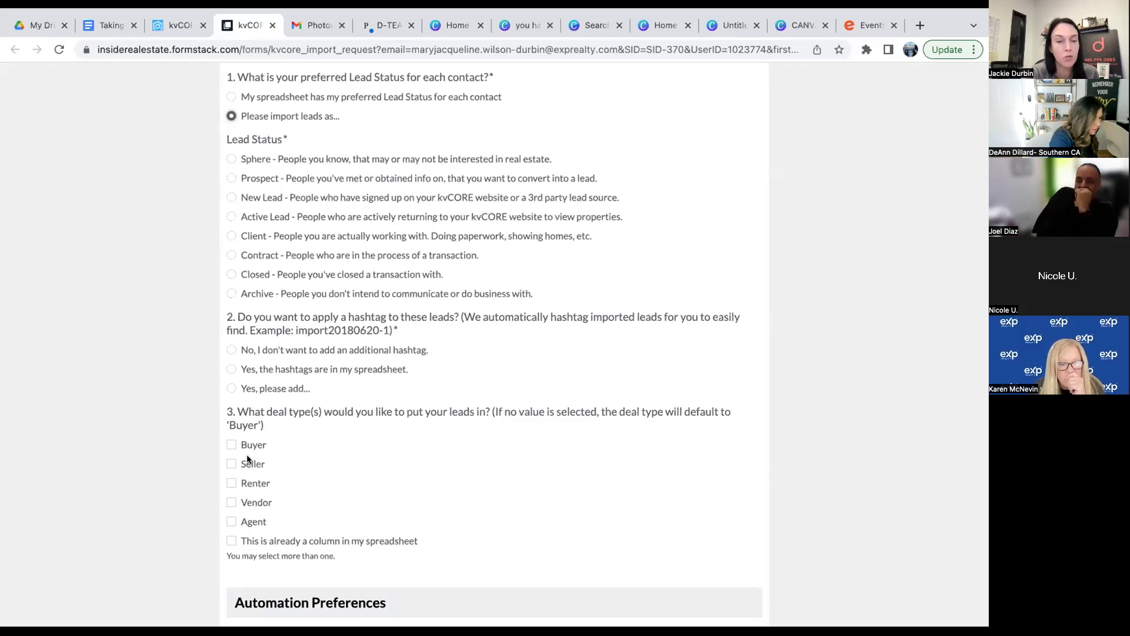
Examine the Listing Alerts, Smart Campaign and comments questions at the end of the import request form.
{"action": "scroll", "coordinate": [316, 523], "scroll_direction": "down", "scroll_amount": 5}
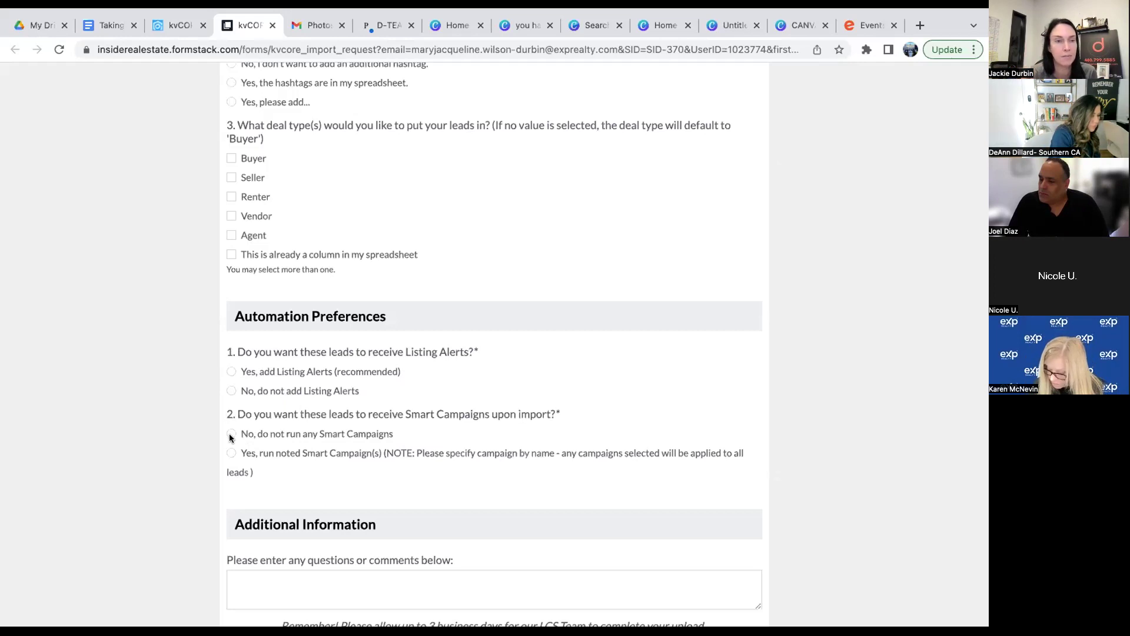
{"action": "scroll", "coordinate": [229, 437], "scroll_direction": "down", "scroll_amount": 2}
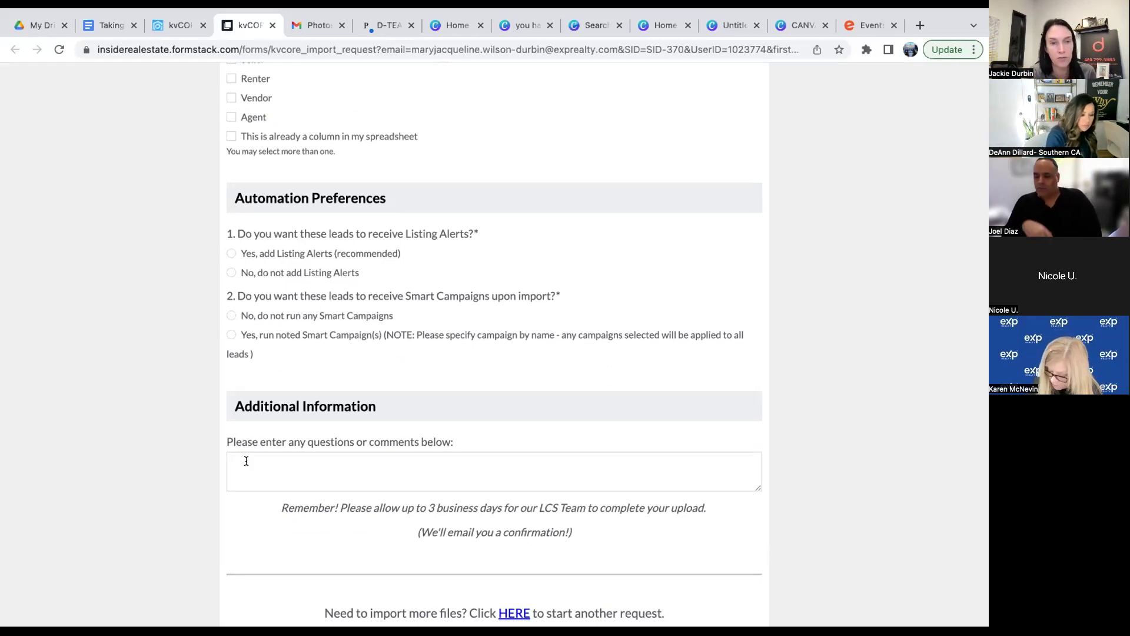
{"action": "scroll", "coordinate": [268, 512], "scroll_direction": "down", "scroll_amount": 1}
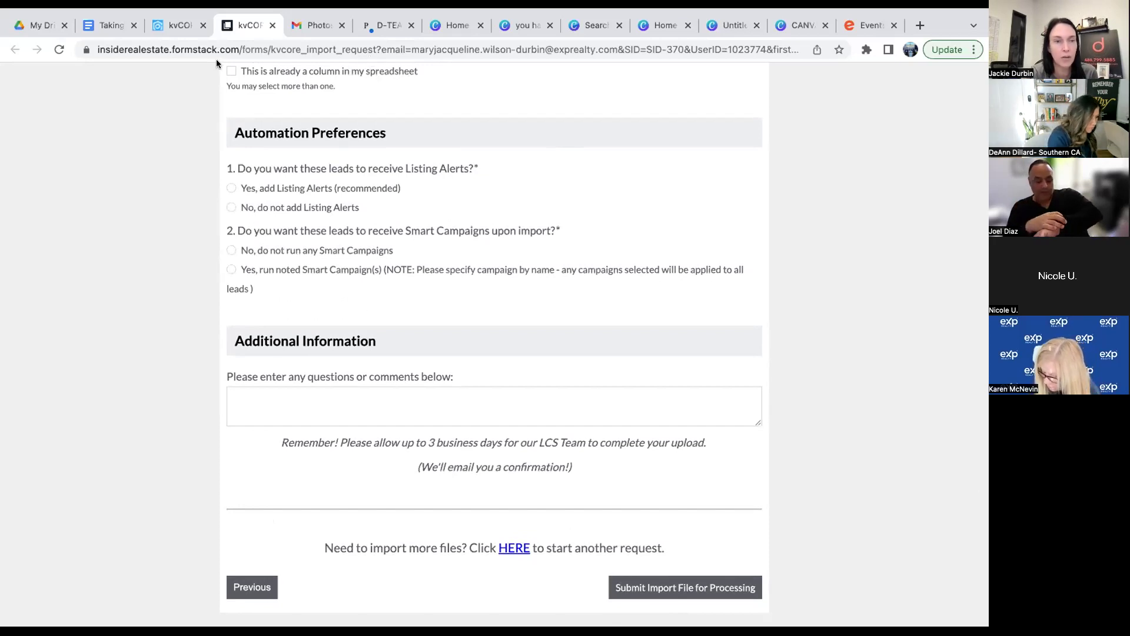
Return to the overview of all Lead Engine tools in kvCORE, select your own domain for Landing Page and open its past landing pages.
{"action": "left_click", "coordinate": [175, 25]}
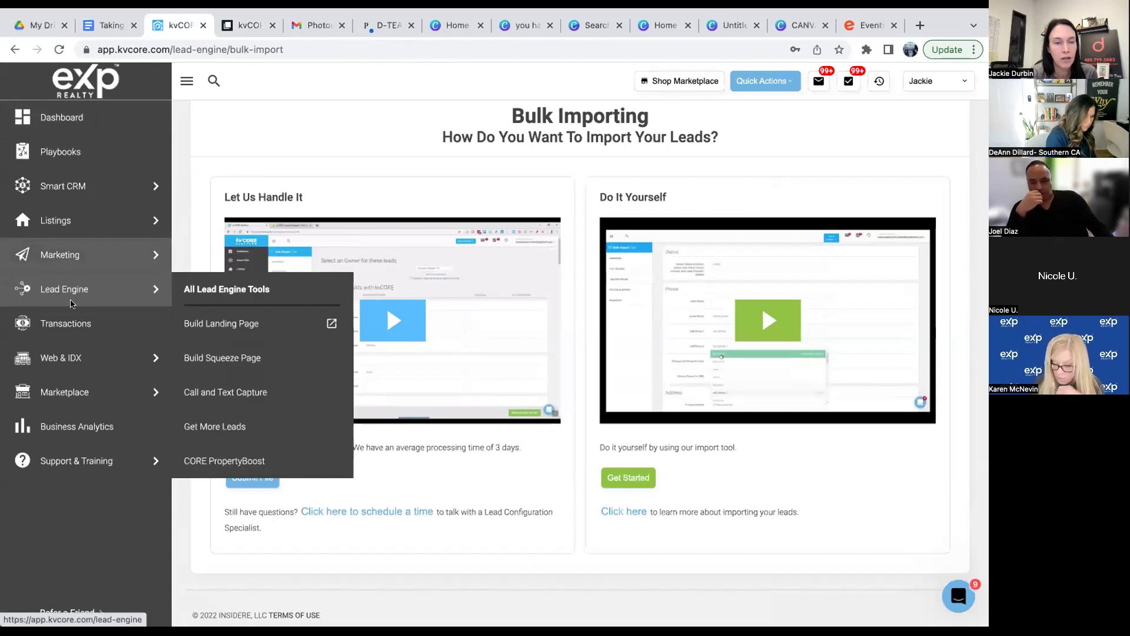
{"action": "mouse_move", "coordinate": [73, 288]}
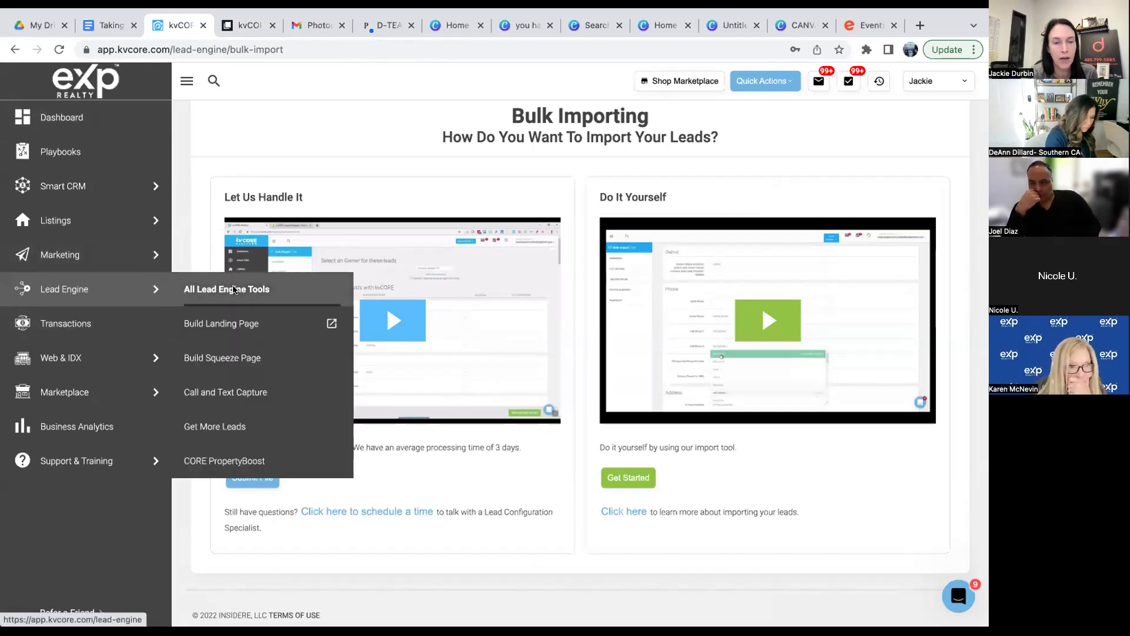
{"action": "left_click", "coordinate": [234, 289]}
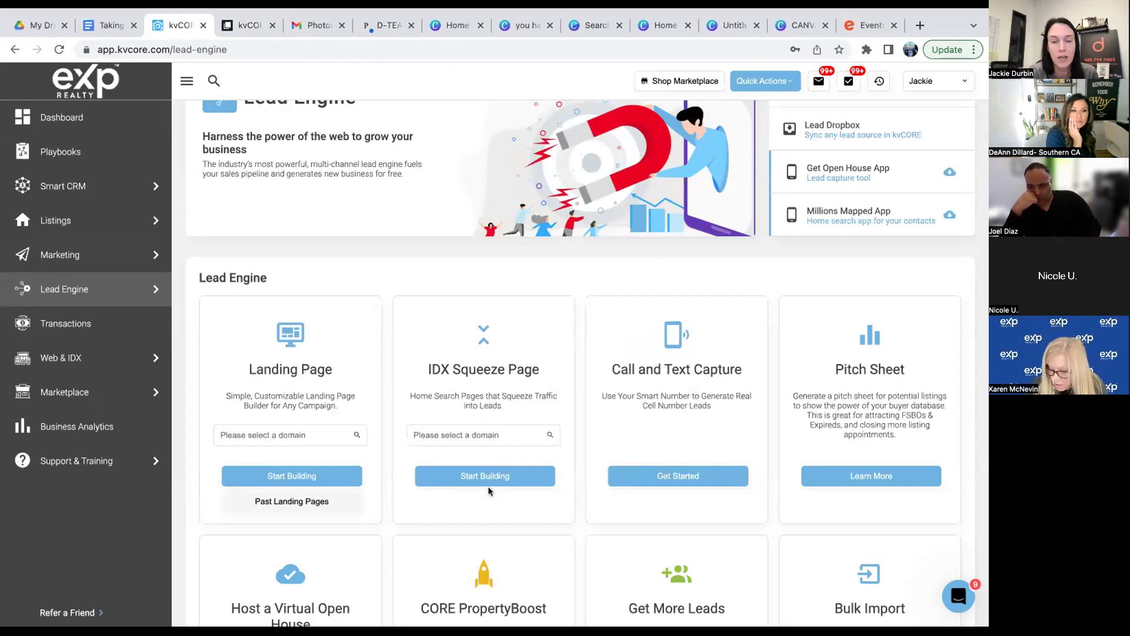
{"action": "left_click", "coordinate": [493, 432]}
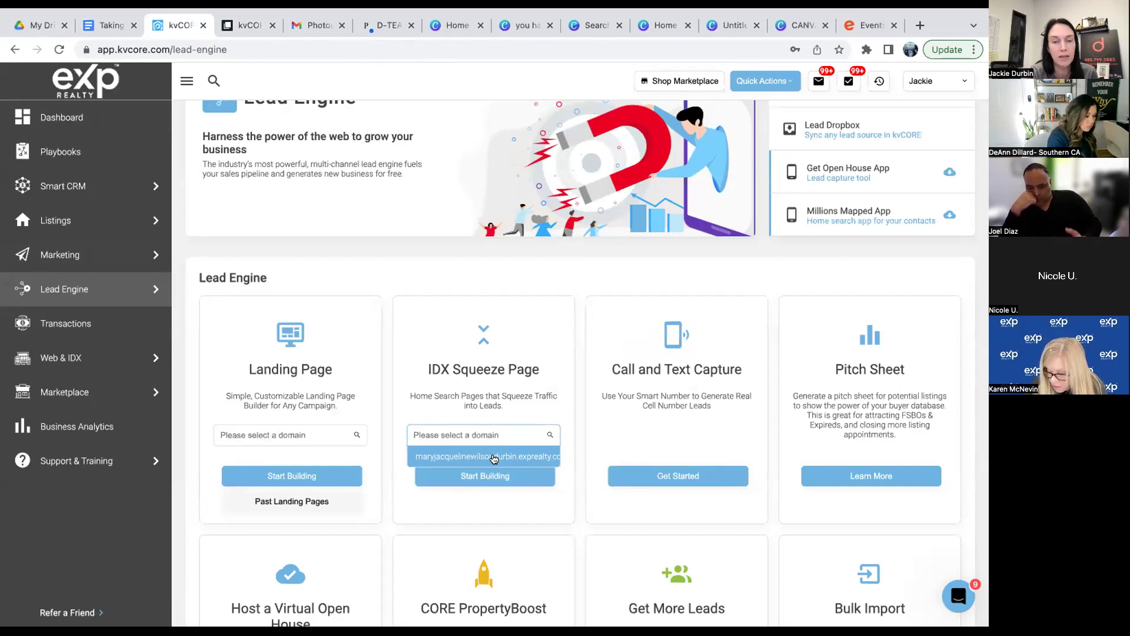
{"action": "left_click", "coordinate": [293, 430]}
{"action": "left_click", "coordinate": [294, 458]}
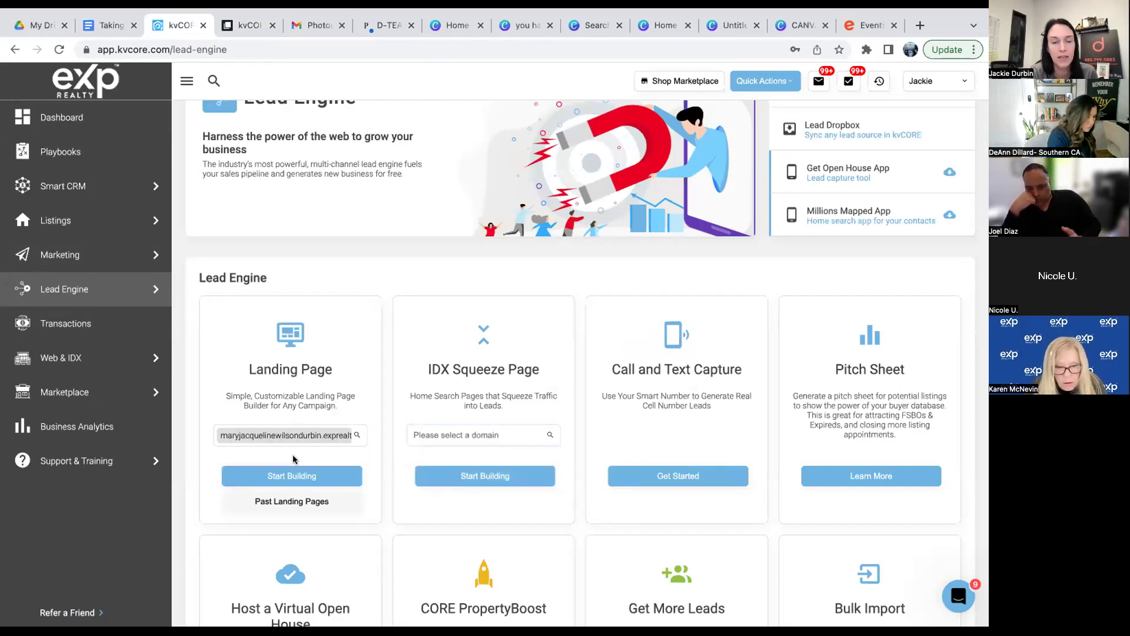
{"action": "left_click", "coordinate": [288, 503]}
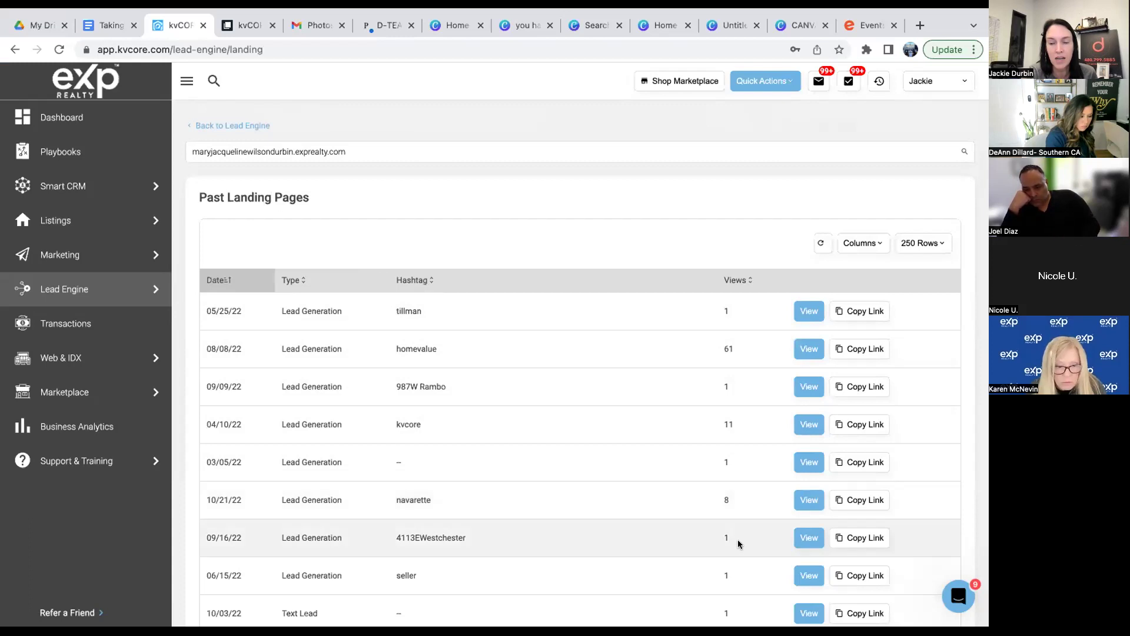
Look through the past landing pages and view the one dated 04/27/22 with the hashtags potentialseller|sungroves|apriladjustsold|landingpage.
{"action": "scroll", "coordinate": [739, 542], "scroll_direction": "down", "scroll_amount": 2}
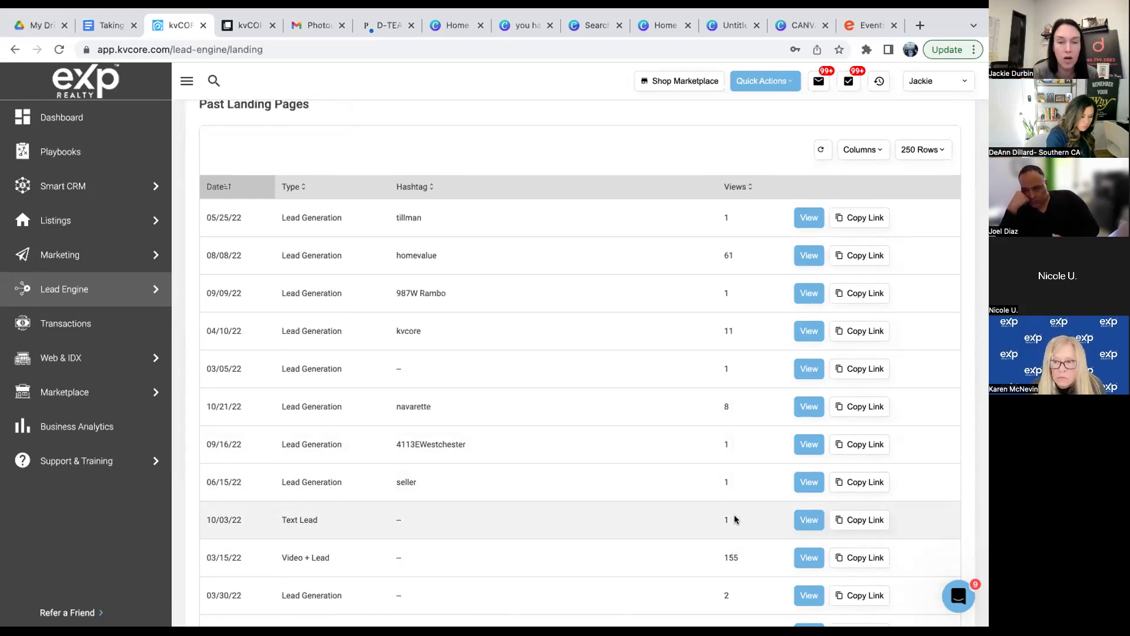
{"action": "scroll", "coordinate": [734, 519], "scroll_direction": "down", "scroll_amount": 3}
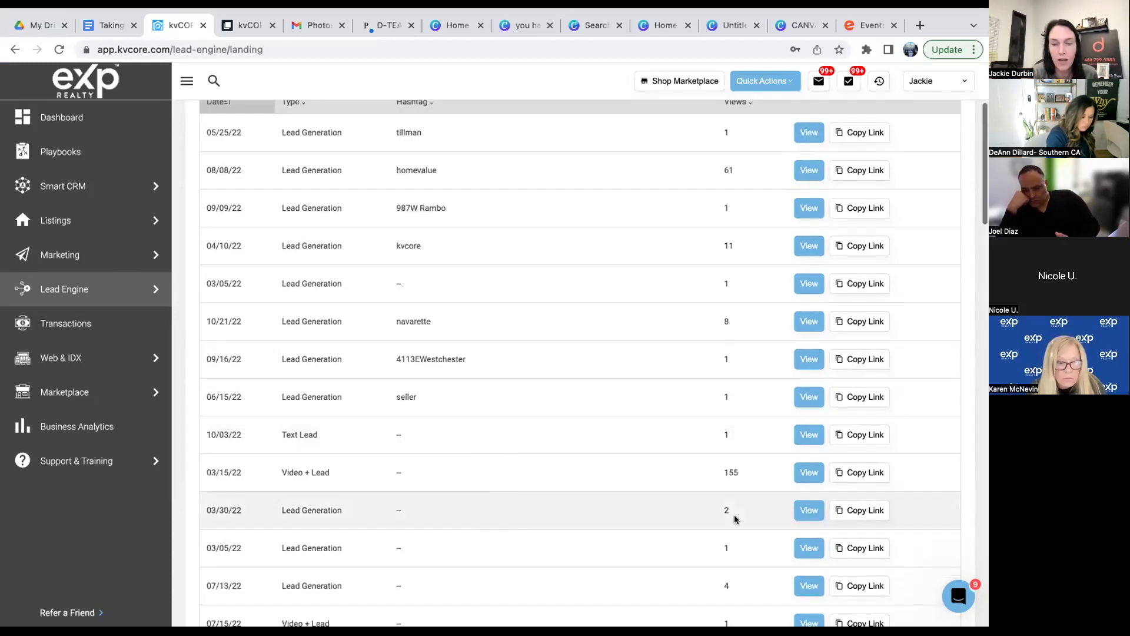
{"action": "scroll", "coordinate": [739, 505], "scroll_direction": "down", "scroll_amount": 6}
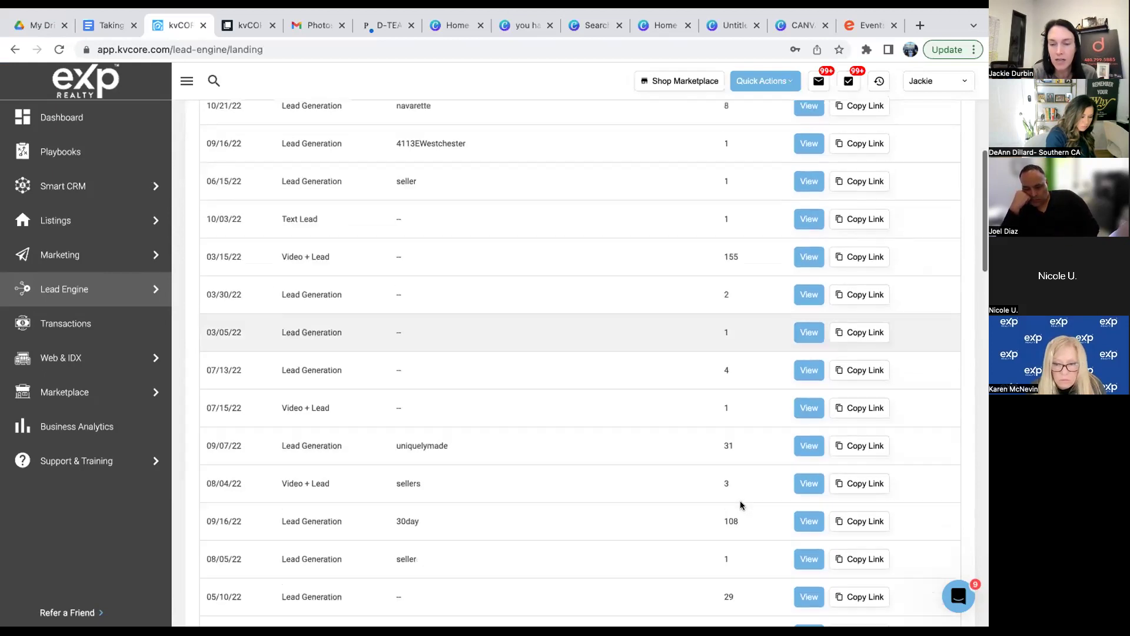
{"action": "scroll", "coordinate": [741, 505], "scroll_direction": "down", "scroll_amount": 7}
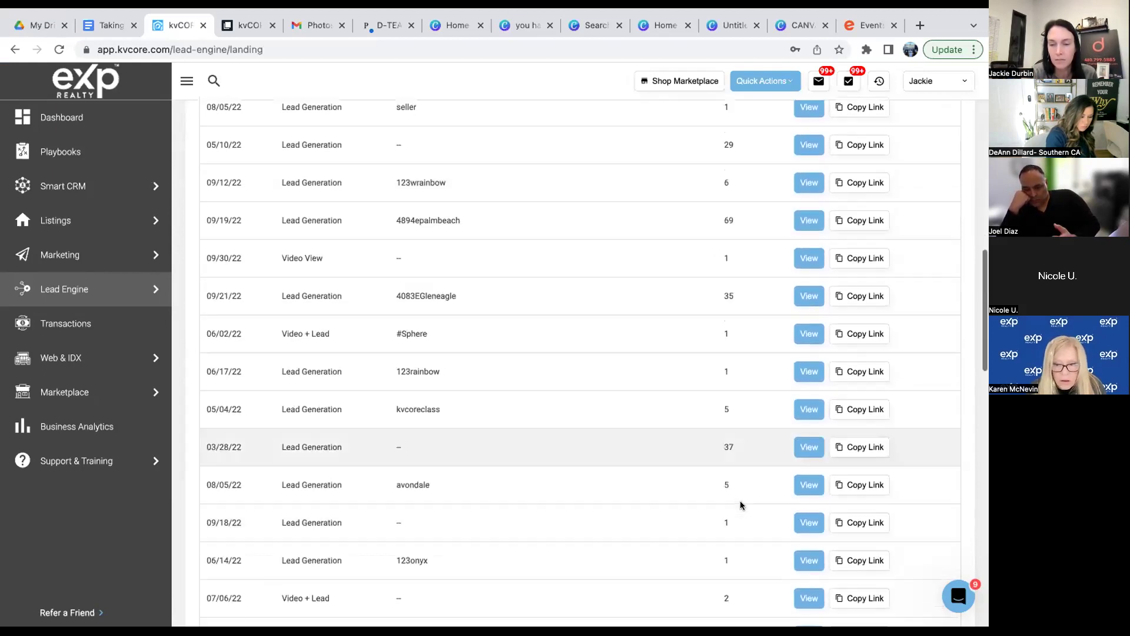
{"action": "scroll", "coordinate": [740, 505], "scroll_direction": "down", "scroll_amount": 10}
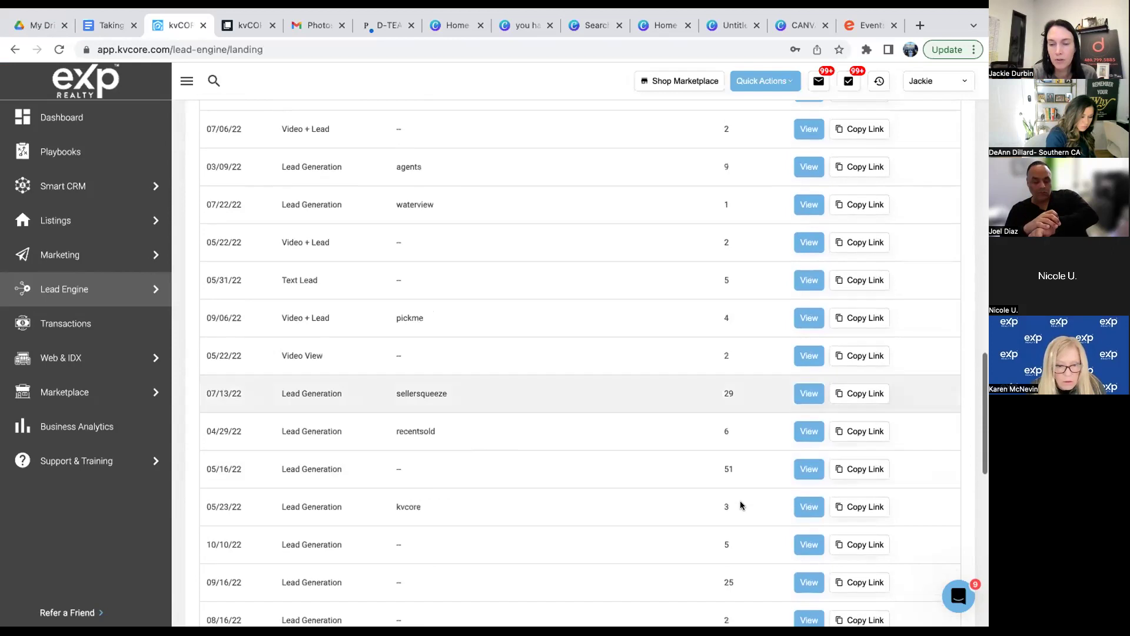
{"action": "scroll", "coordinate": [740, 505], "scroll_direction": "down", "scroll_amount": 1}
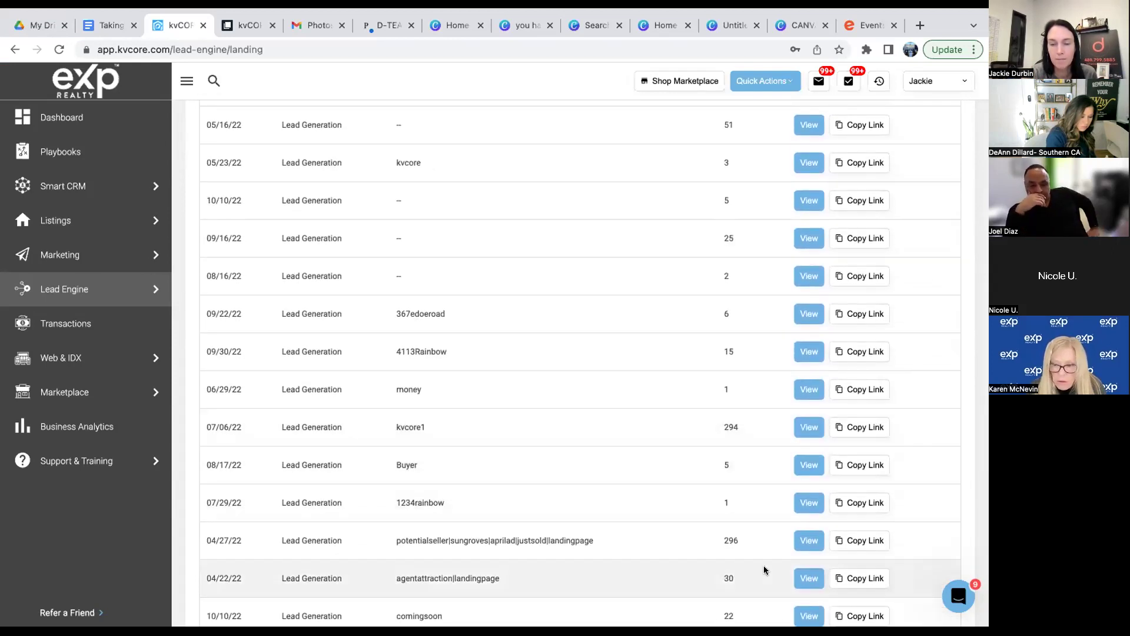
{"action": "left_click", "coordinate": [803, 540]}
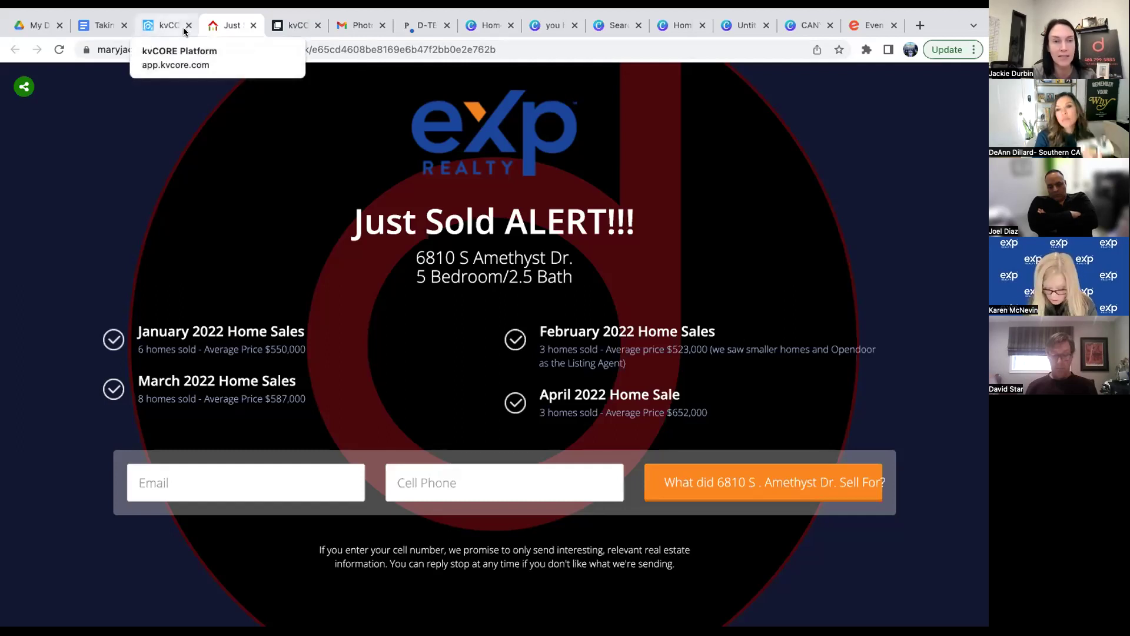
View the past landing page with the hashtag kvcore1, look it over down to its lead capture form and return to the list.
{"action": "left_click", "coordinate": [145, 22]}
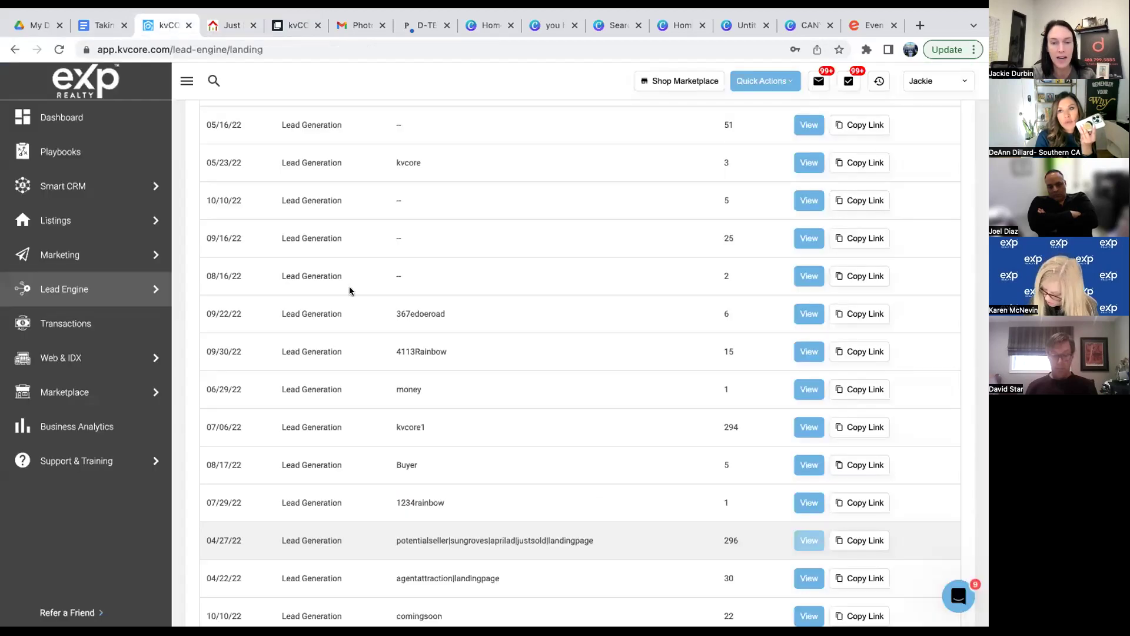
{"action": "left_click", "coordinate": [808, 427]}
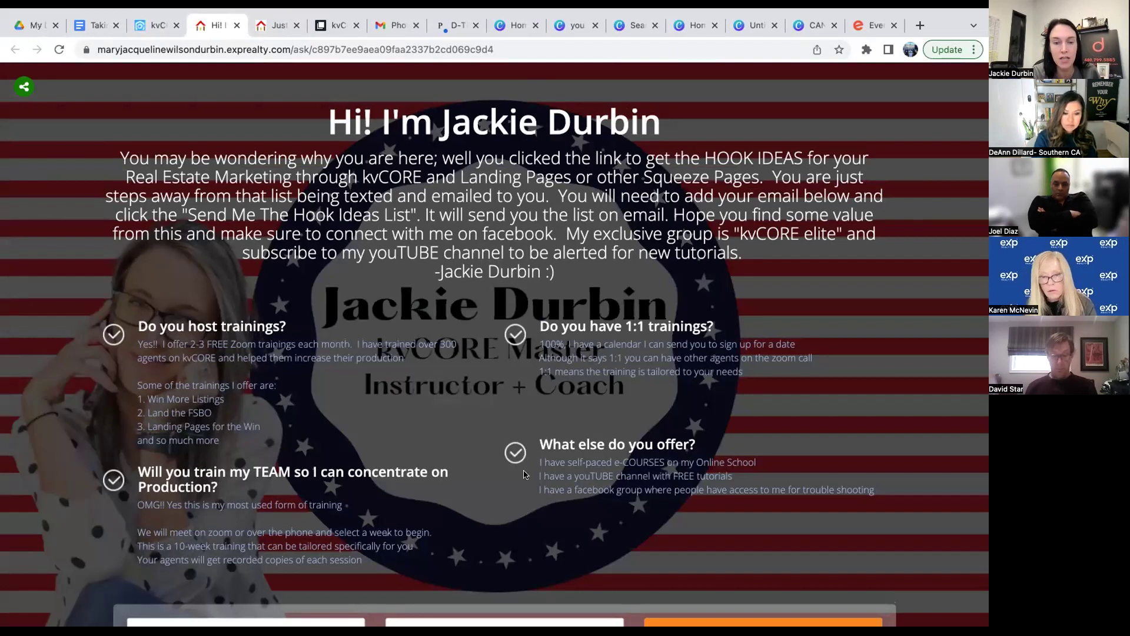
{"action": "scroll", "coordinate": [525, 478], "scroll_direction": "down", "scroll_amount": 1}
{"action": "scroll", "coordinate": [525, 478], "scroll_direction": "down", "scroll_amount": 5}
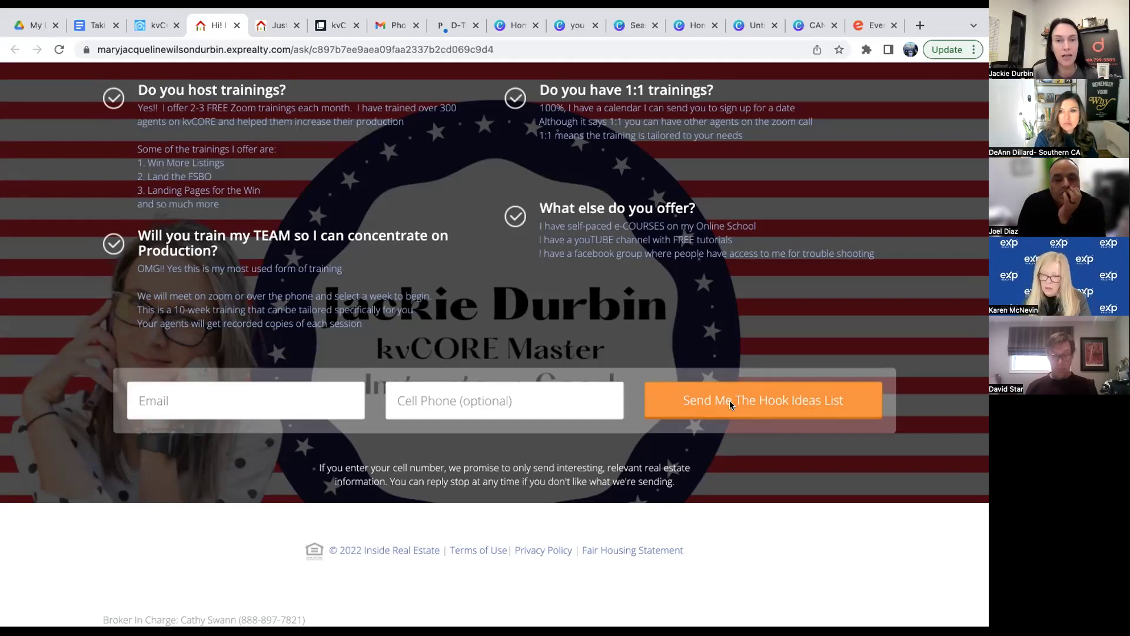
{"action": "scroll", "coordinate": [729, 400], "scroll_direction": "up", "scroll_amount": 4}
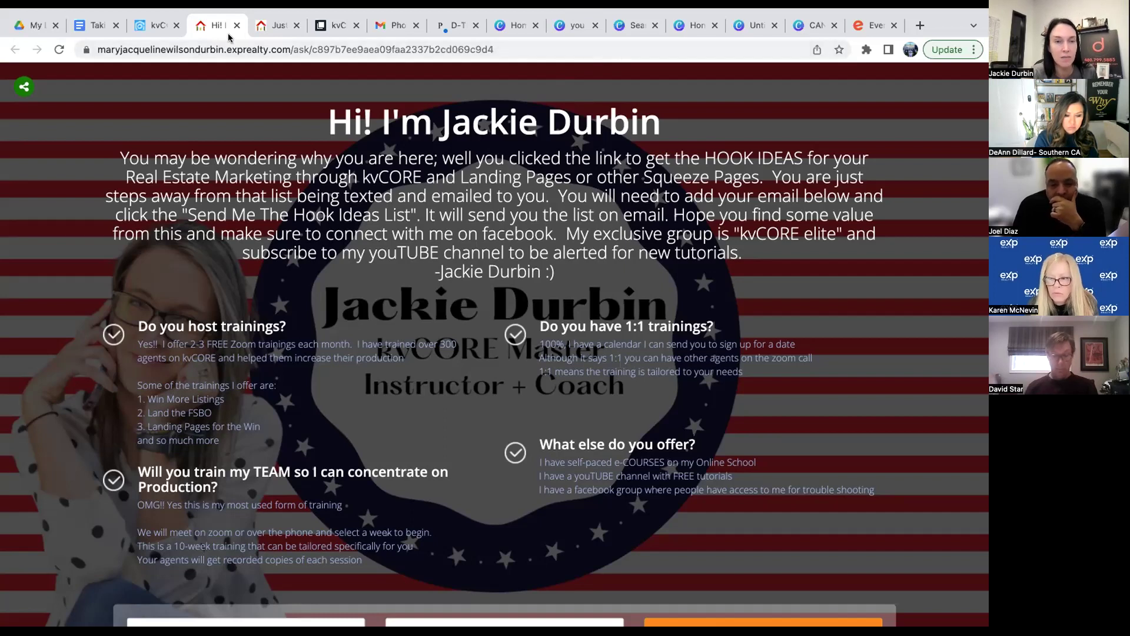
{"action": "left_click", "coordinate": [158, 26]}
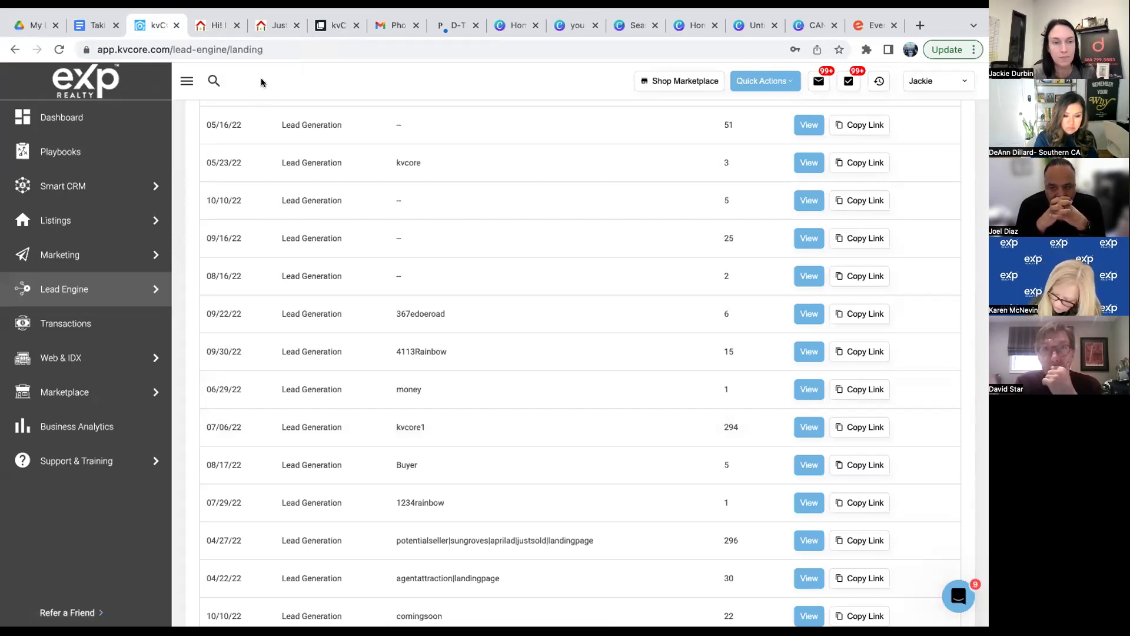
{"action": "mouse_move", "coordinate": [93, 233]}
{"action": "mouse_move", "coordinate": [90, 261]}
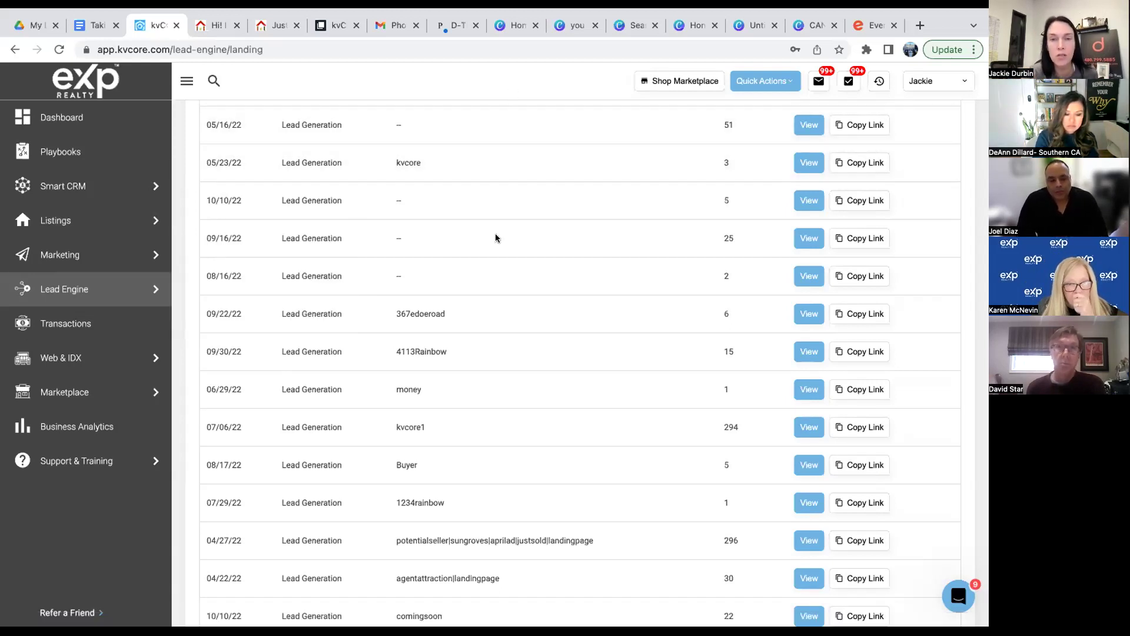
Switch to the Canva presentation "you have kvCORE" and present slide 6, Ways to Get Help, in full screen.
{"action": "left_click", "coordinate": [574, 26]}
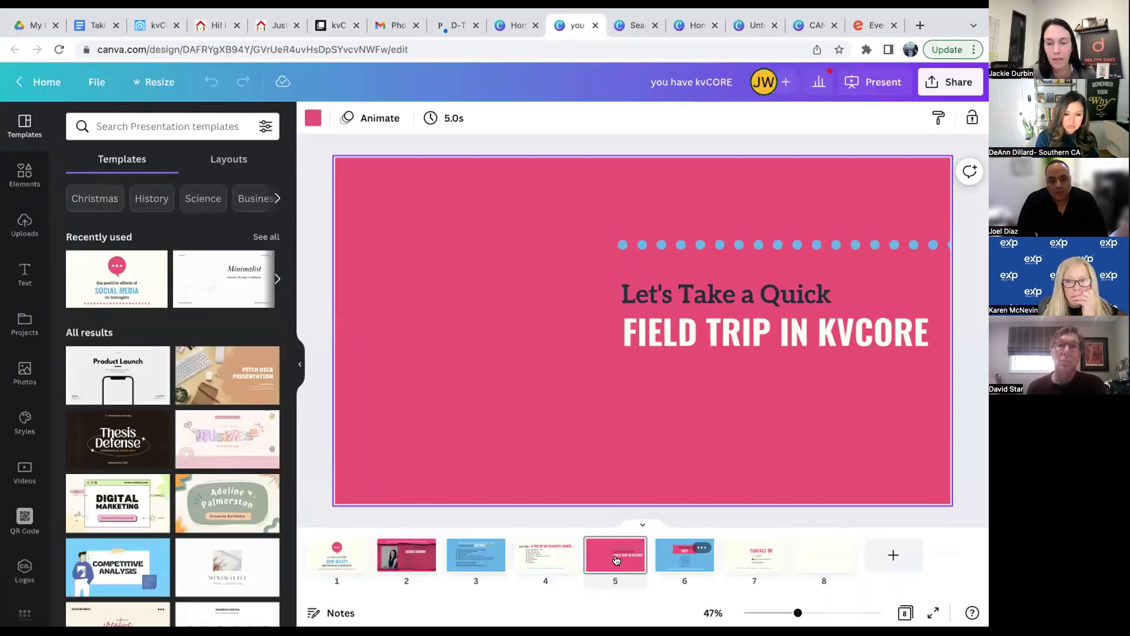
{"action": "left_click", "coordinate": [660, 559]}
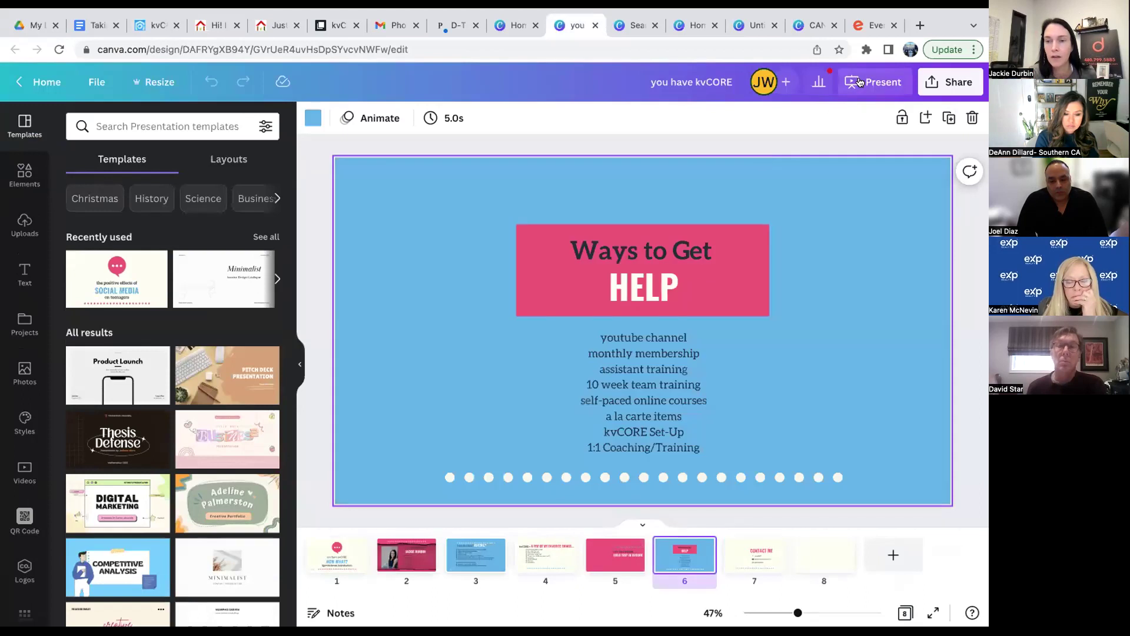
{"action": "left_click", "coordinate": [859, 82]}
{"action": "left_click", "coordinate": [918, 212]}
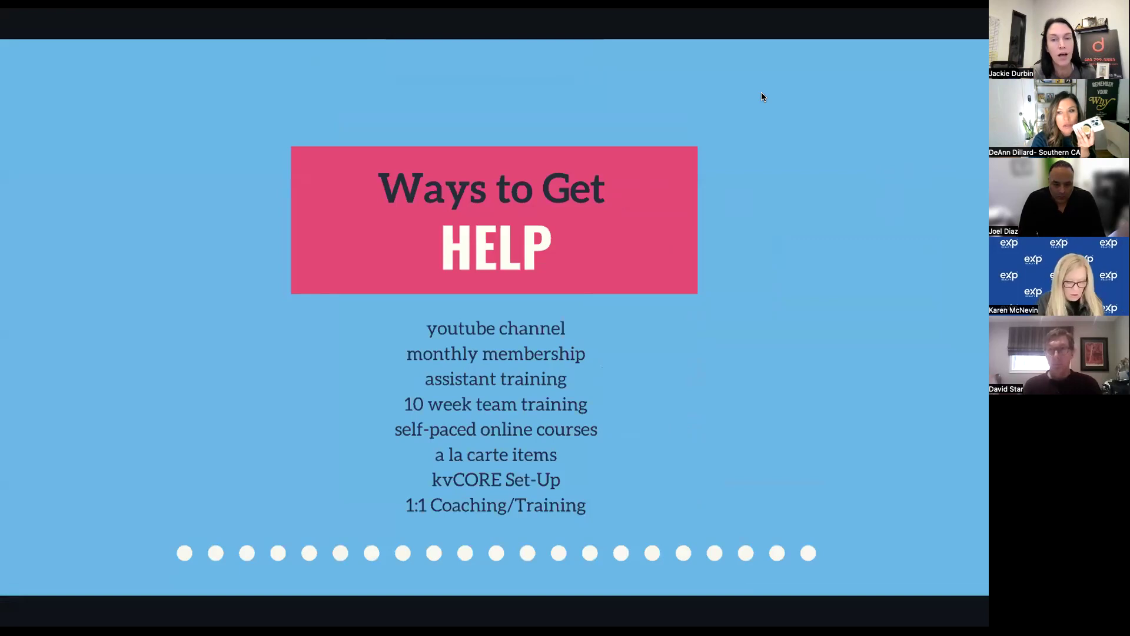
{"action": "left_click", "coordinate": [754, 147]}
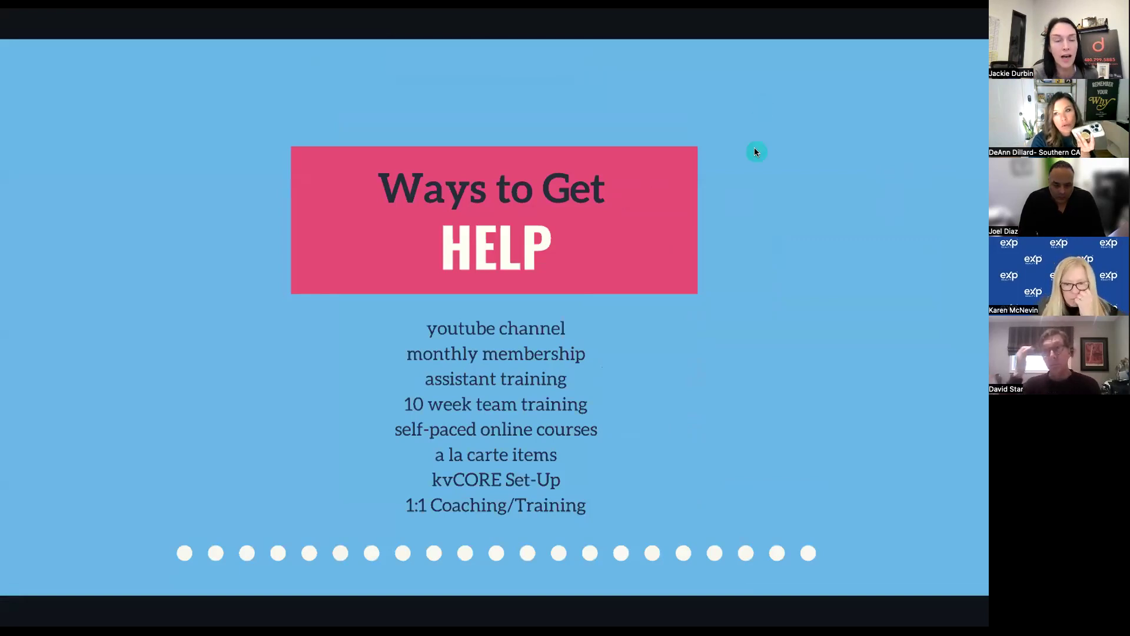